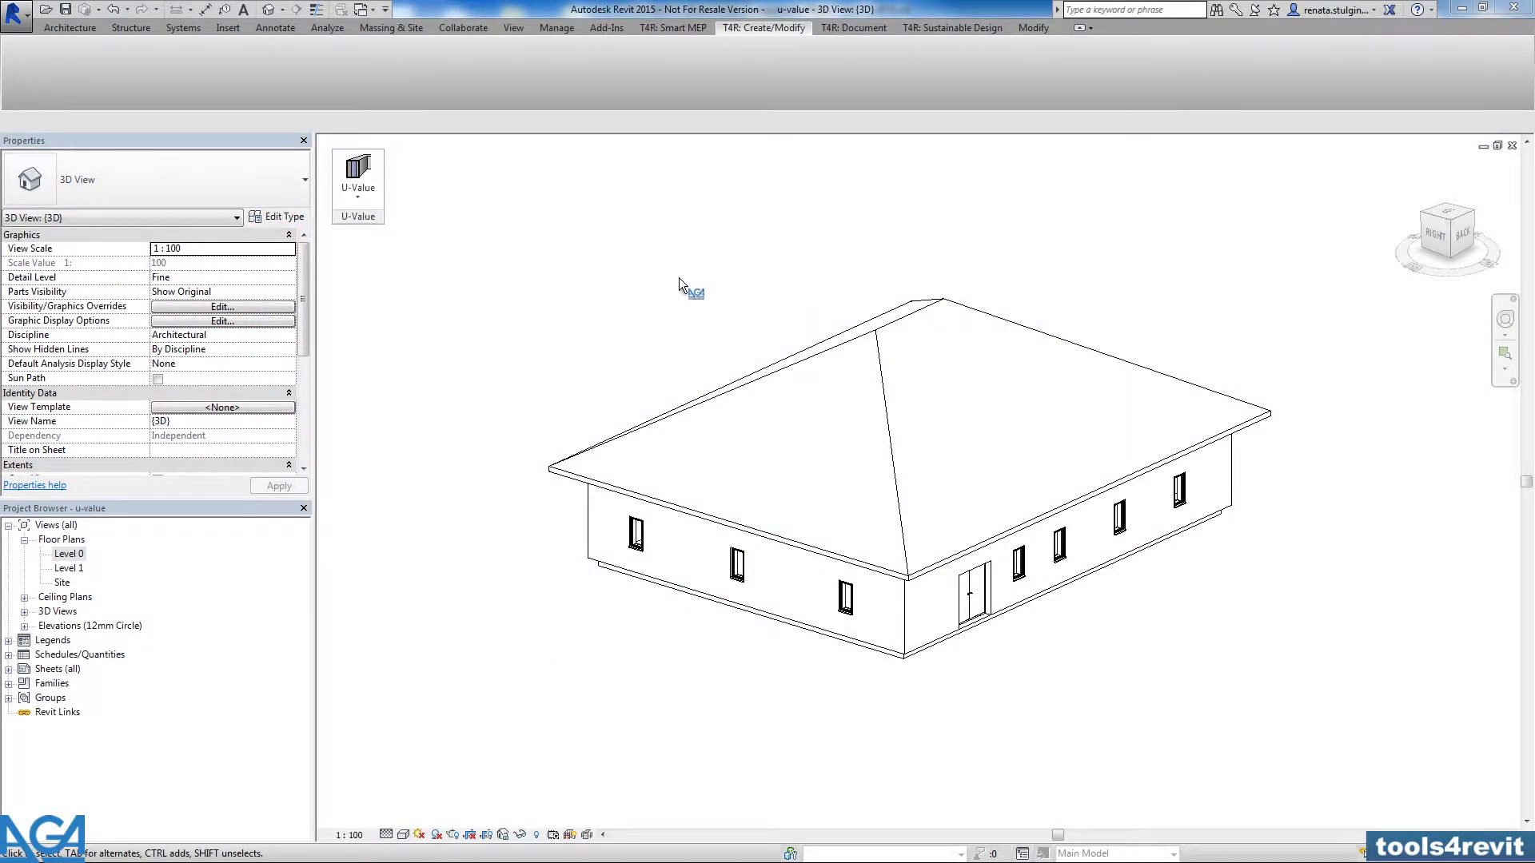
# Open the U-Value Materials Data Load Configuration and select its Metric Library file location path
pyautogui.click(366, 198)
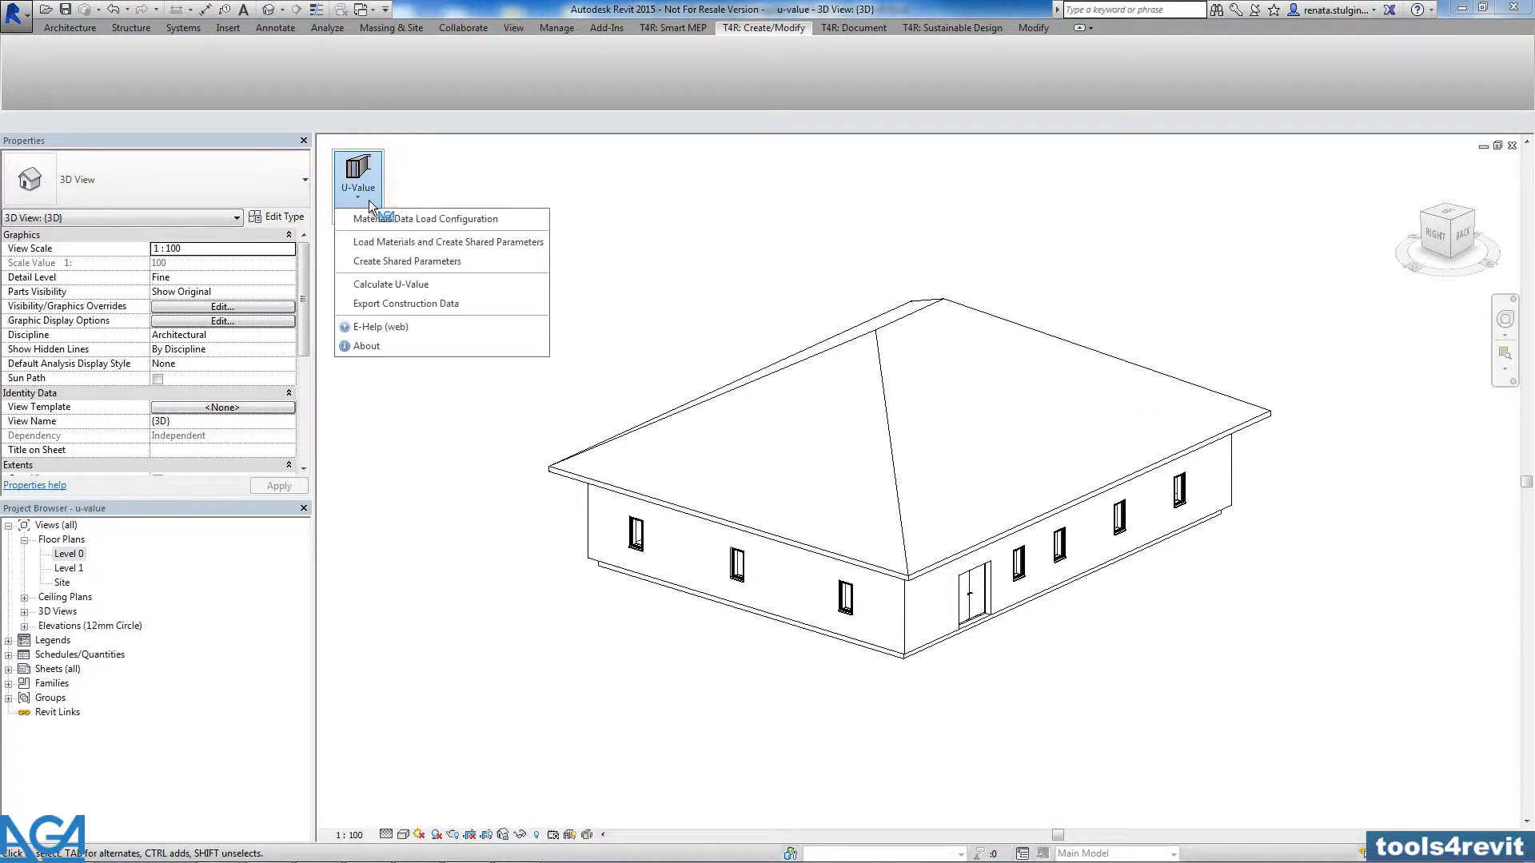
pyautogui.click(534, 220)
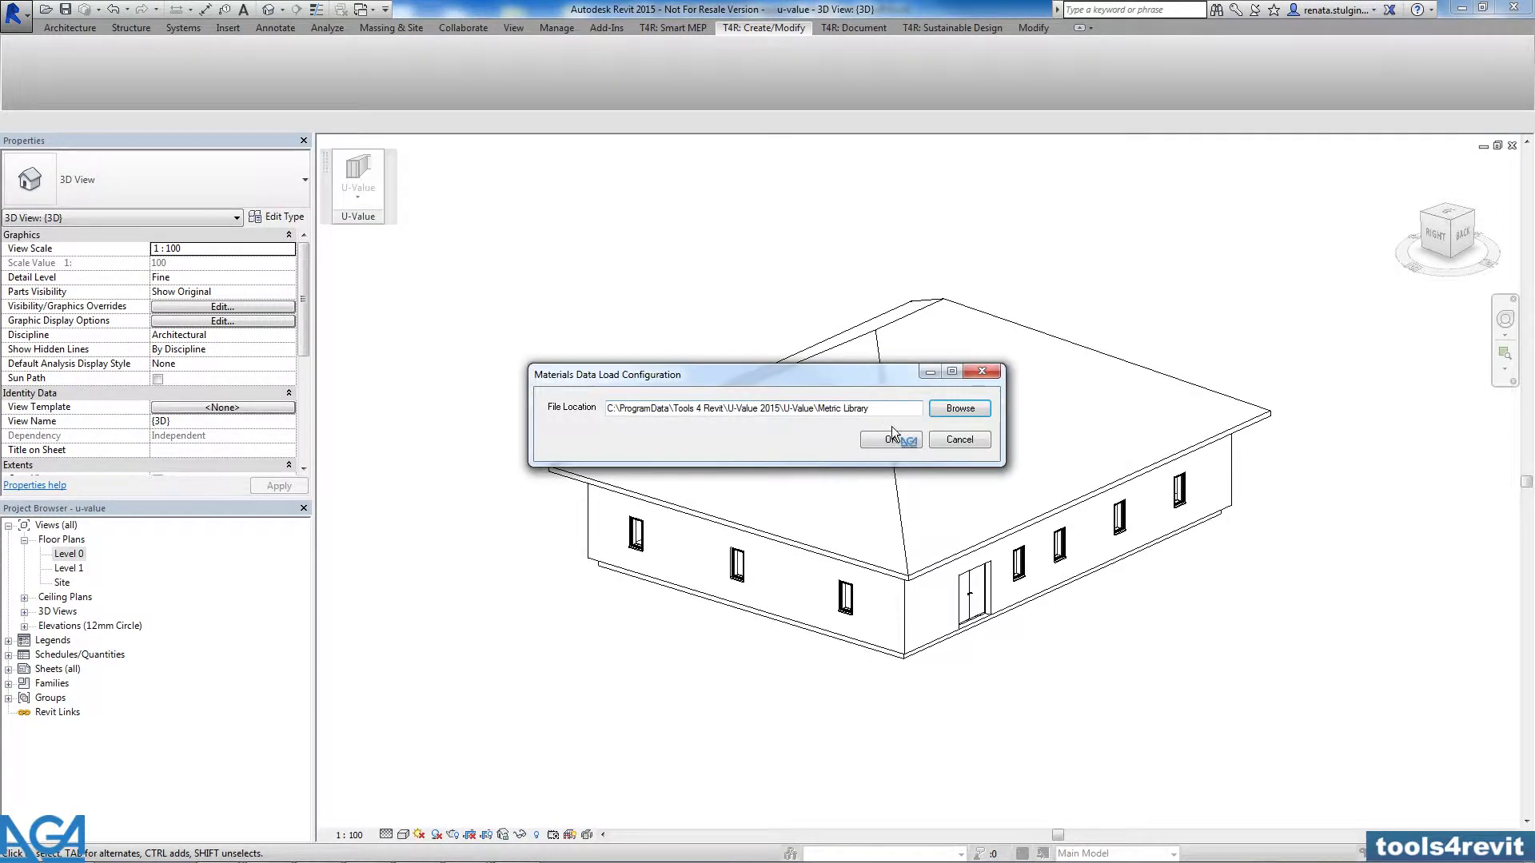
pyautogui.moveTo(889, 410); pyautogui.dragTo(597, 408)
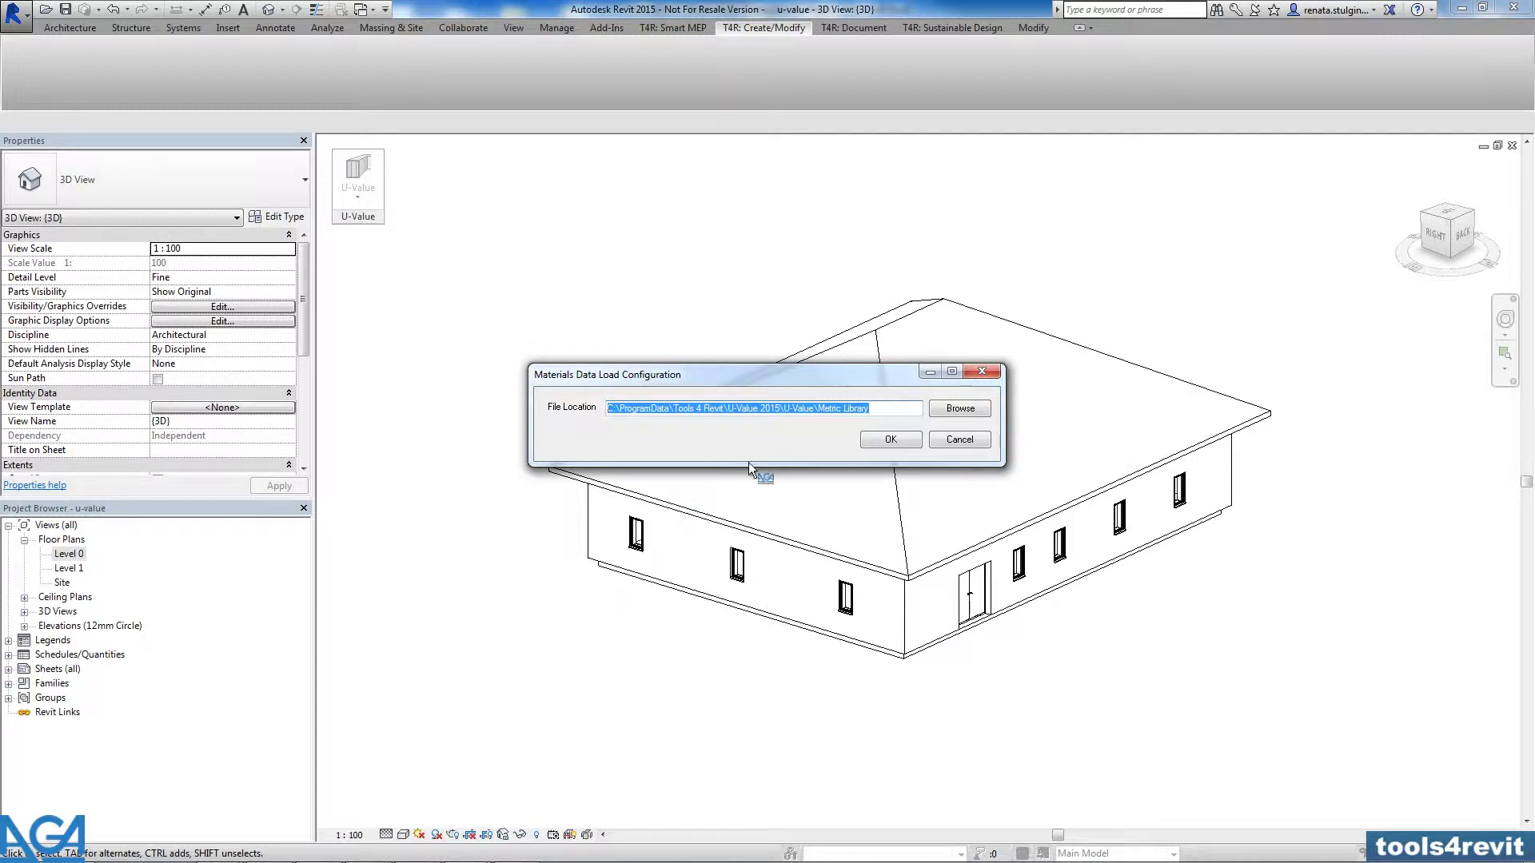
pyautogui.moveTo(904, 409); pyautogui.dragTo(616, 406)
# Open the Excel Materials.ISO workbook from the Metric Library folder
pyautogui.click(65, 852)
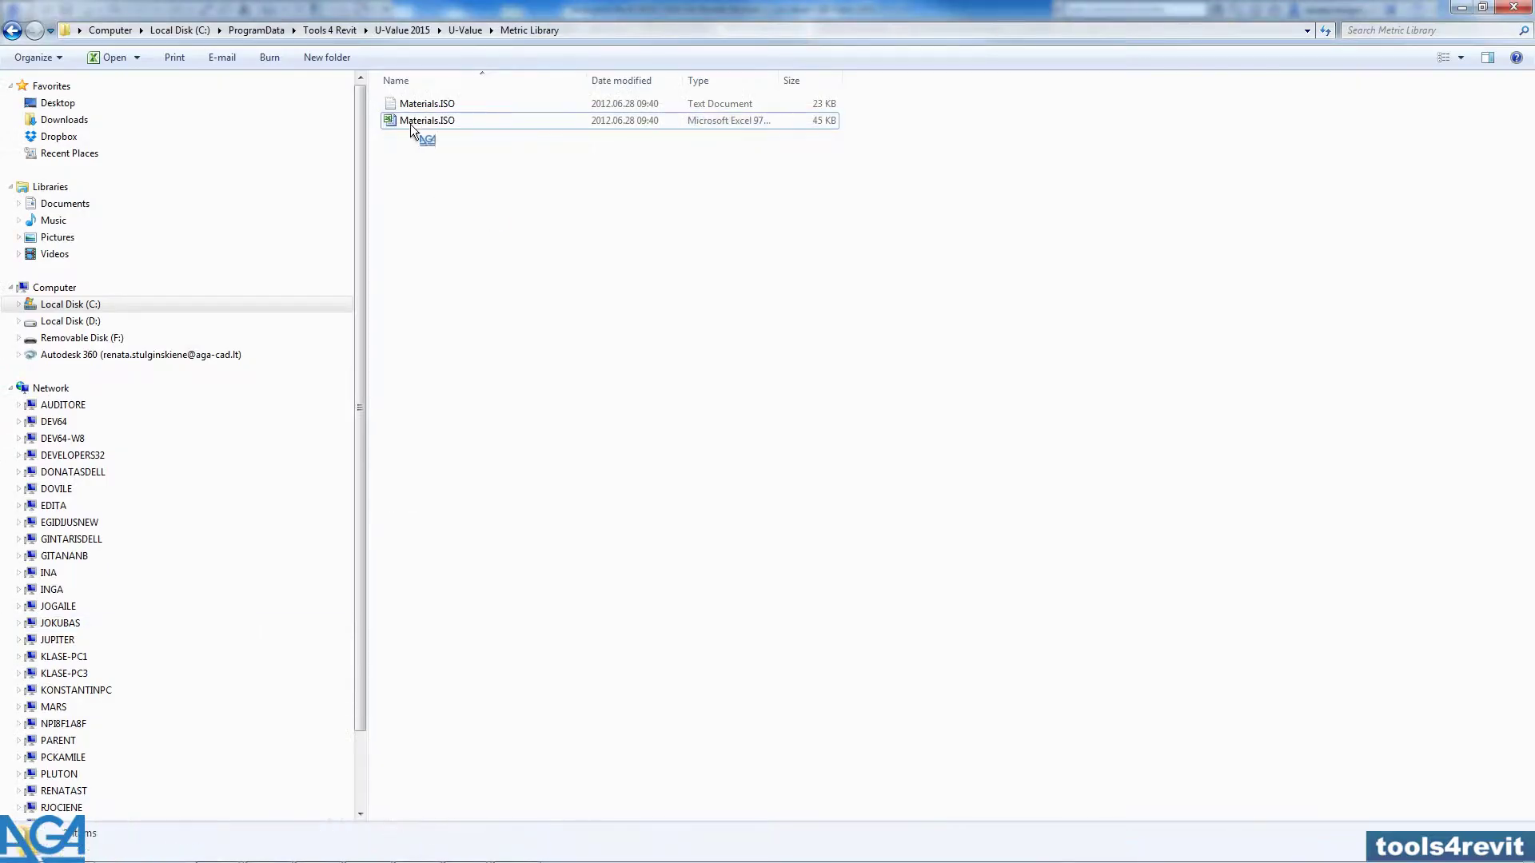
pyautogui.click(435, 123)
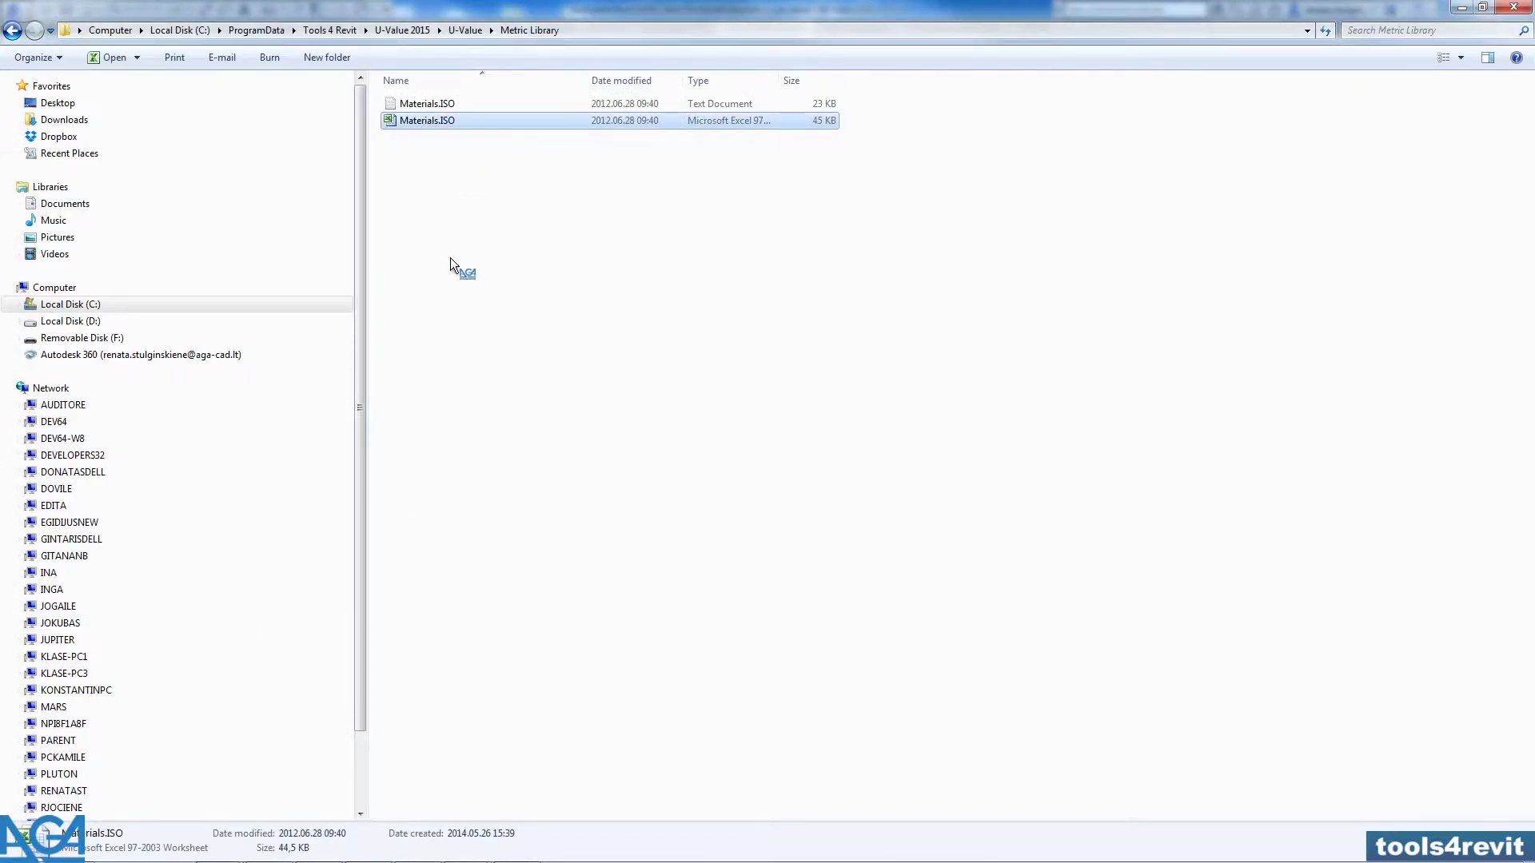
pyautogui.doubleClick(424, 119)
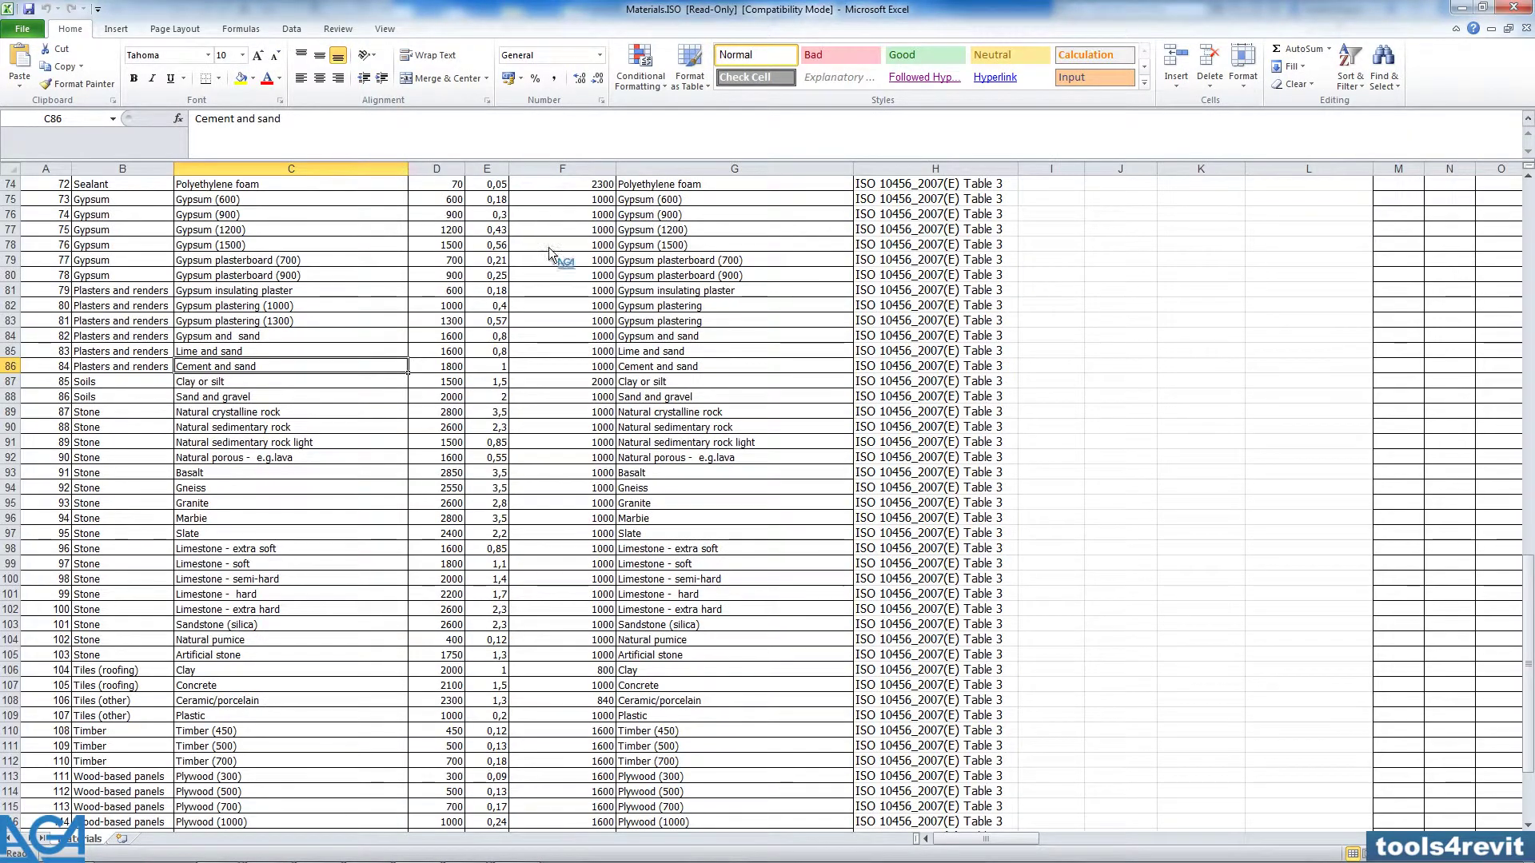
pyautogui.scroll(20, 232, 276)
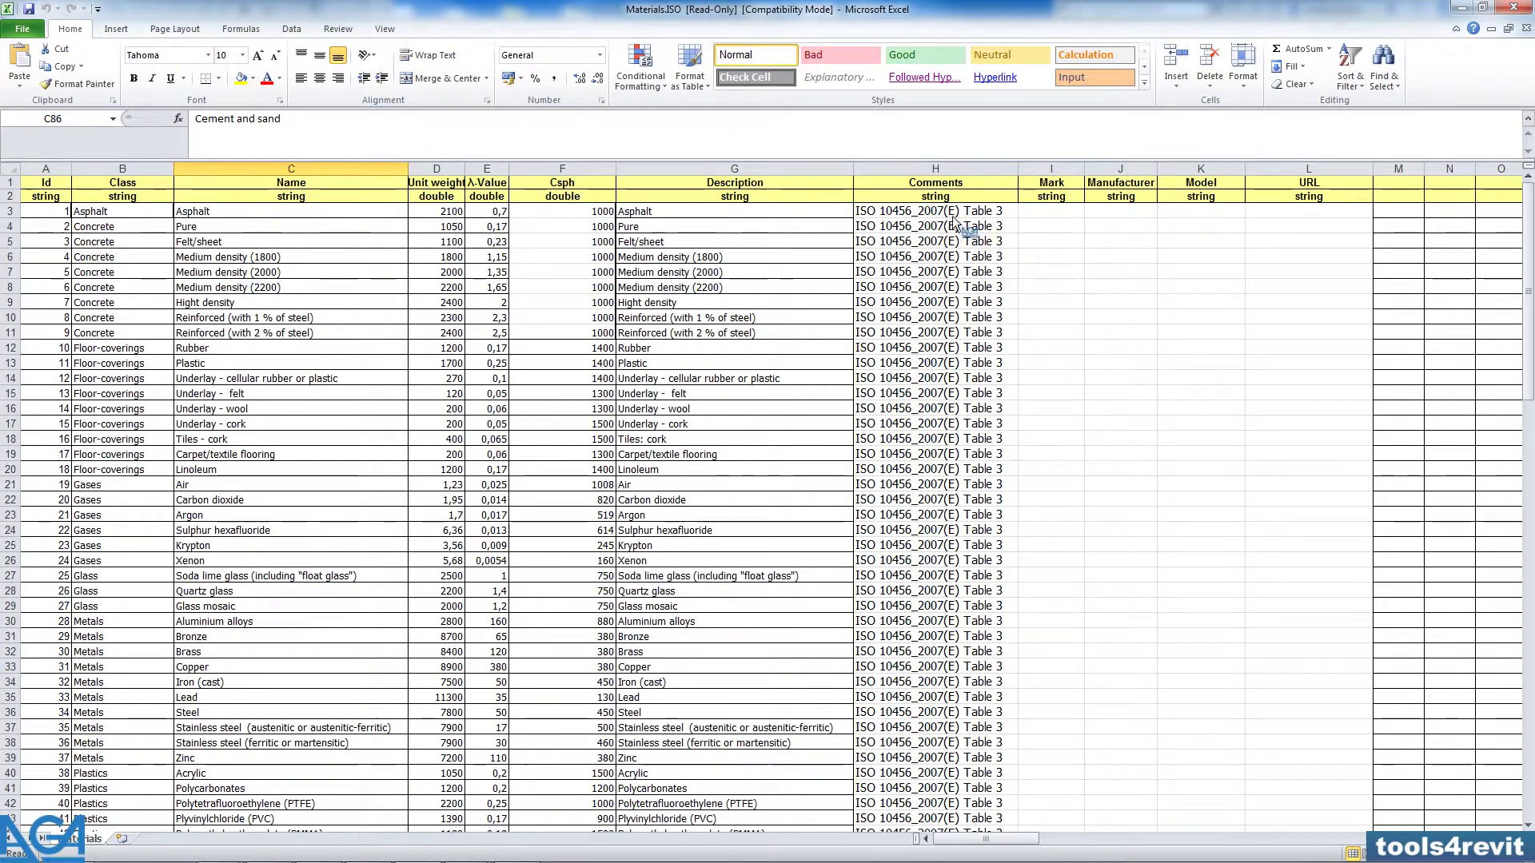
# Review the workbook's Comments, Class, Name and λ-Value columns down to the last row
pyautogui.moveTo(952, 212); pyautogui.dragTo(955, 485)
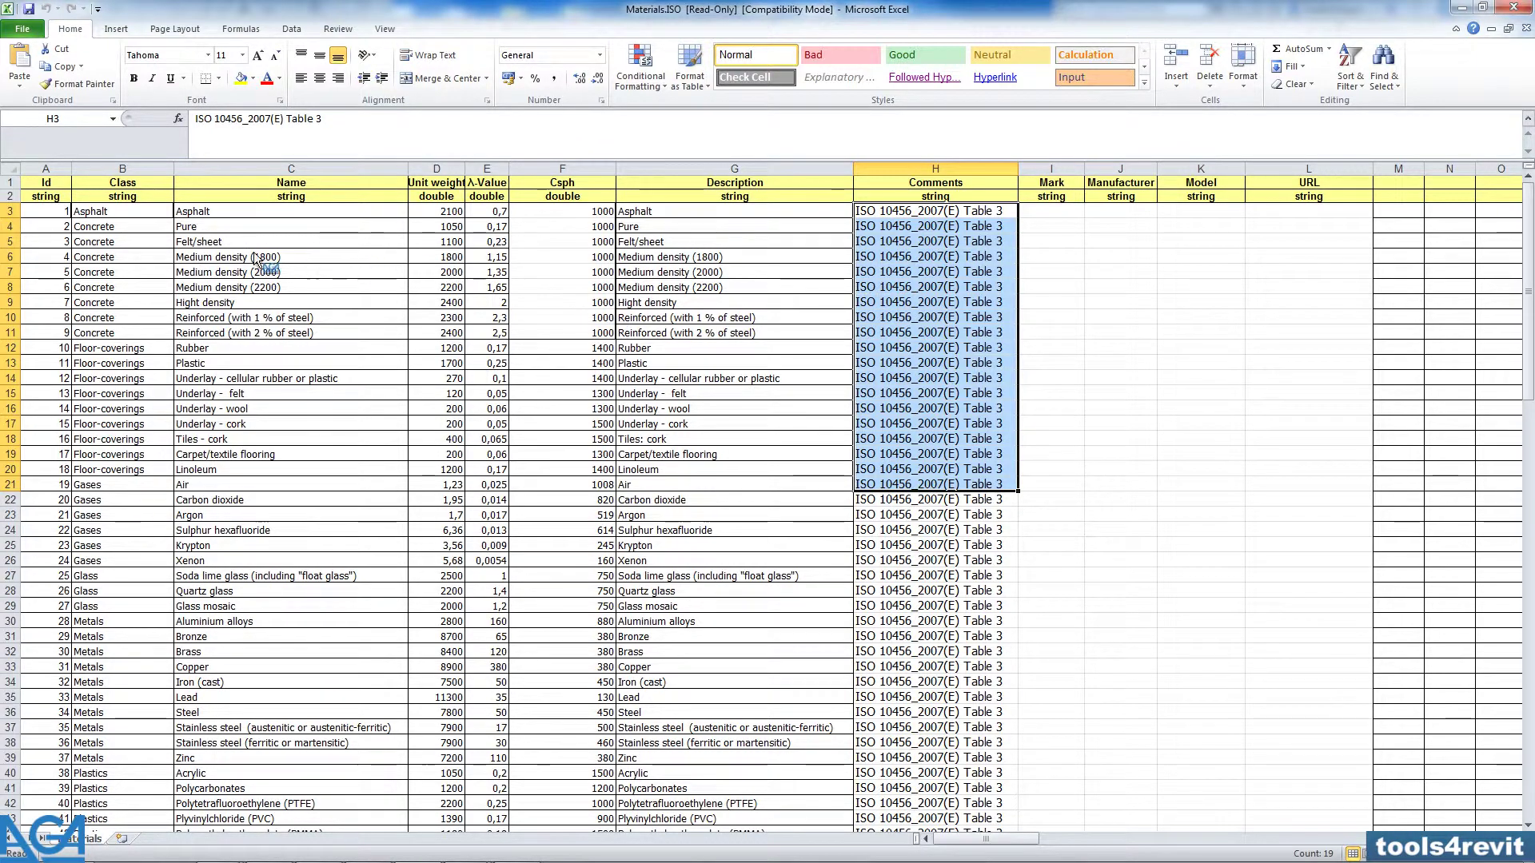
pyautogui.click(128, 213)
pyautogui.moveTo(136, 233); pyautogui.dragTo(123, 319)
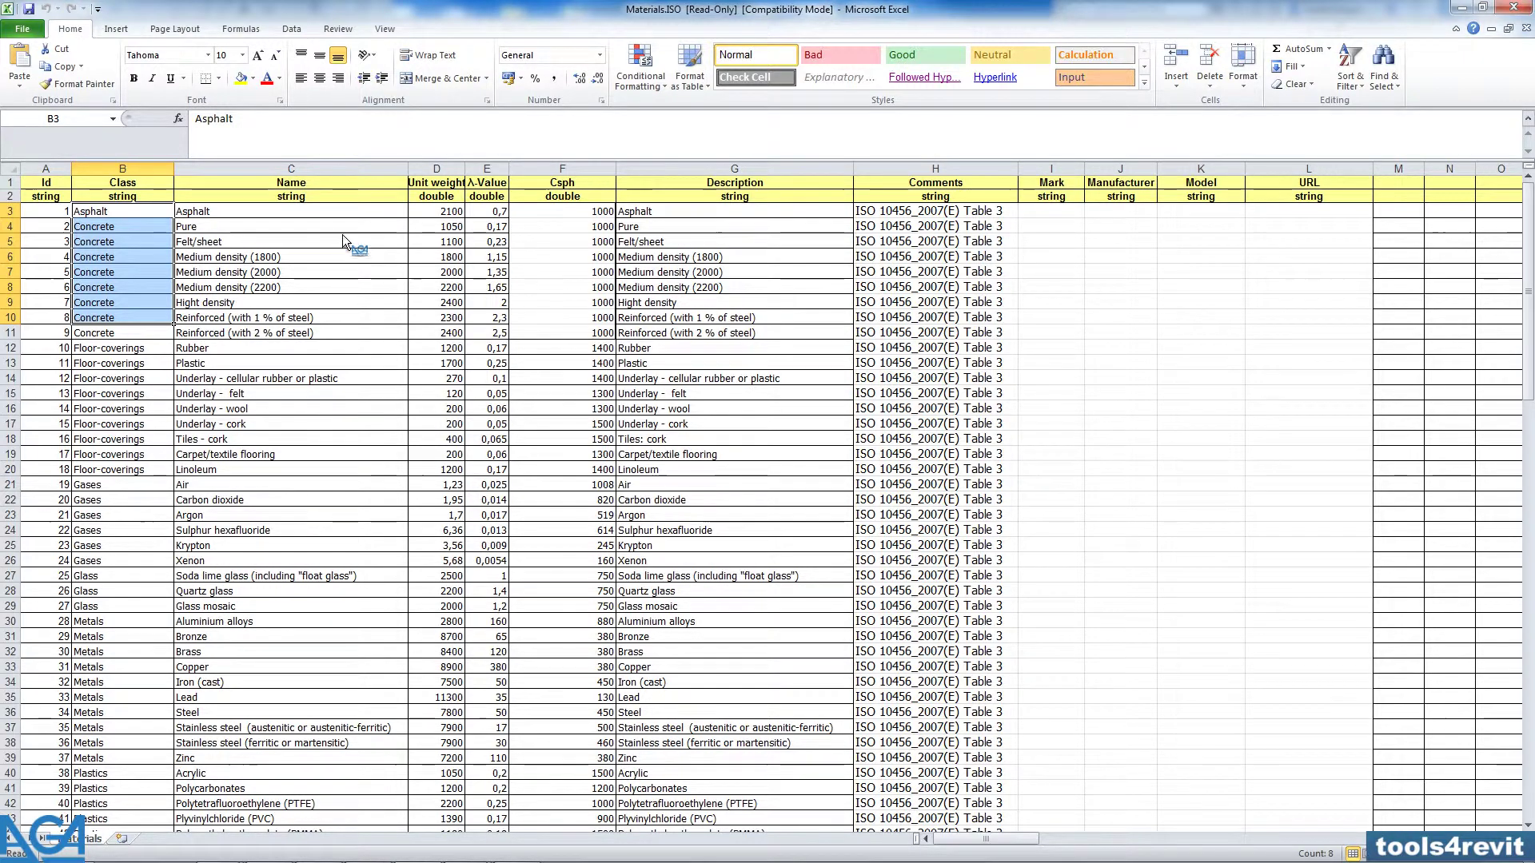
pyautogui.moveTo(320, 213); pyautogui.dragTo(328, 332)
pyautogui.moveTo(430, 217); pyautogui.dragTo(439, 302)
pyautogui.moveTo(499, 214); pyautogui.dragTo(529, 302)
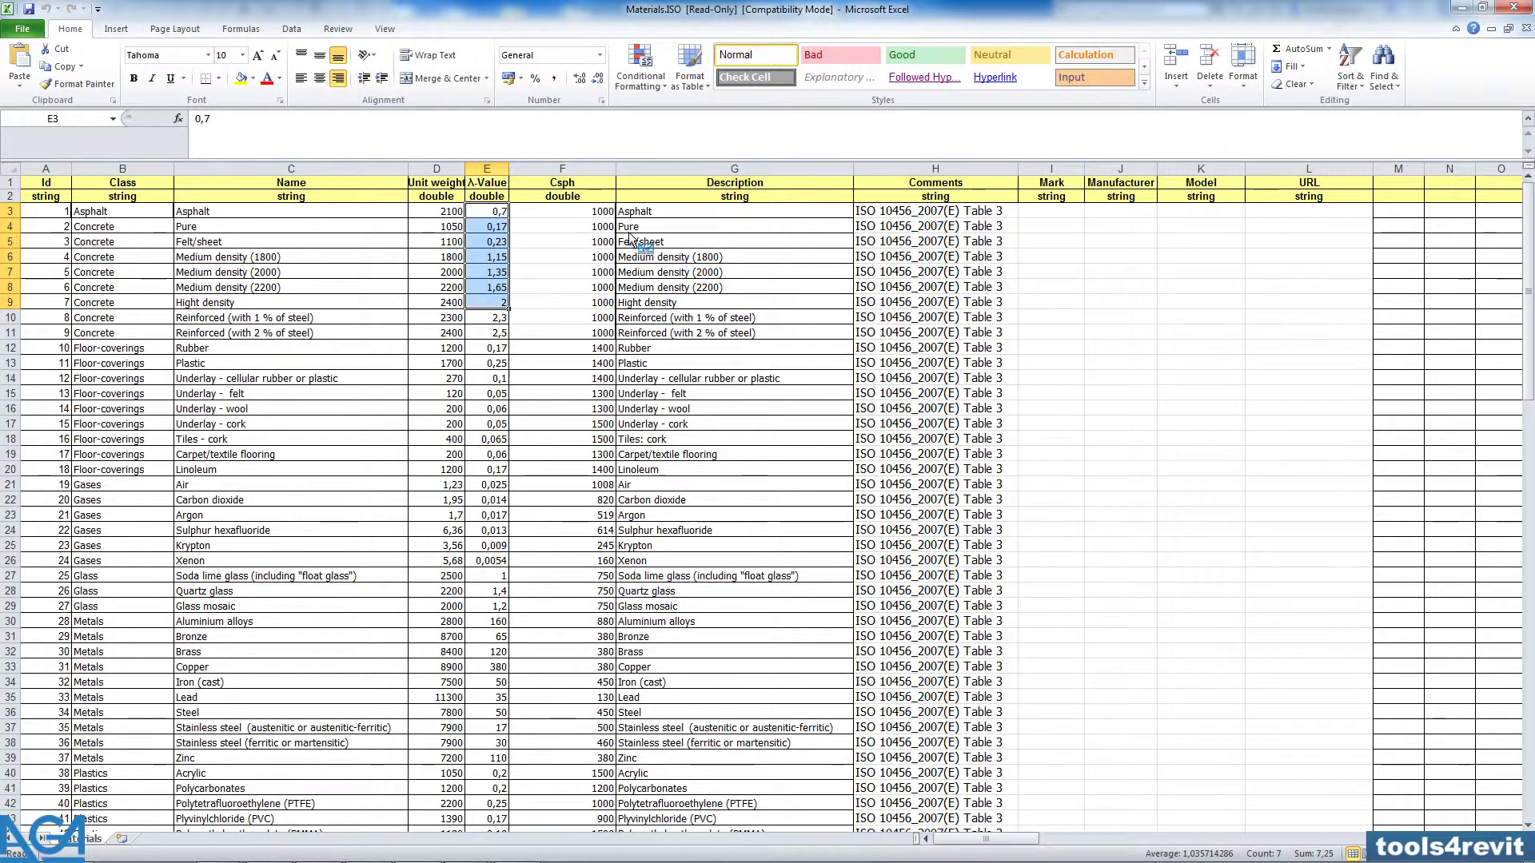
pyautogui.moveTo(596, 211); pyautogui.dragTo(611, 317)
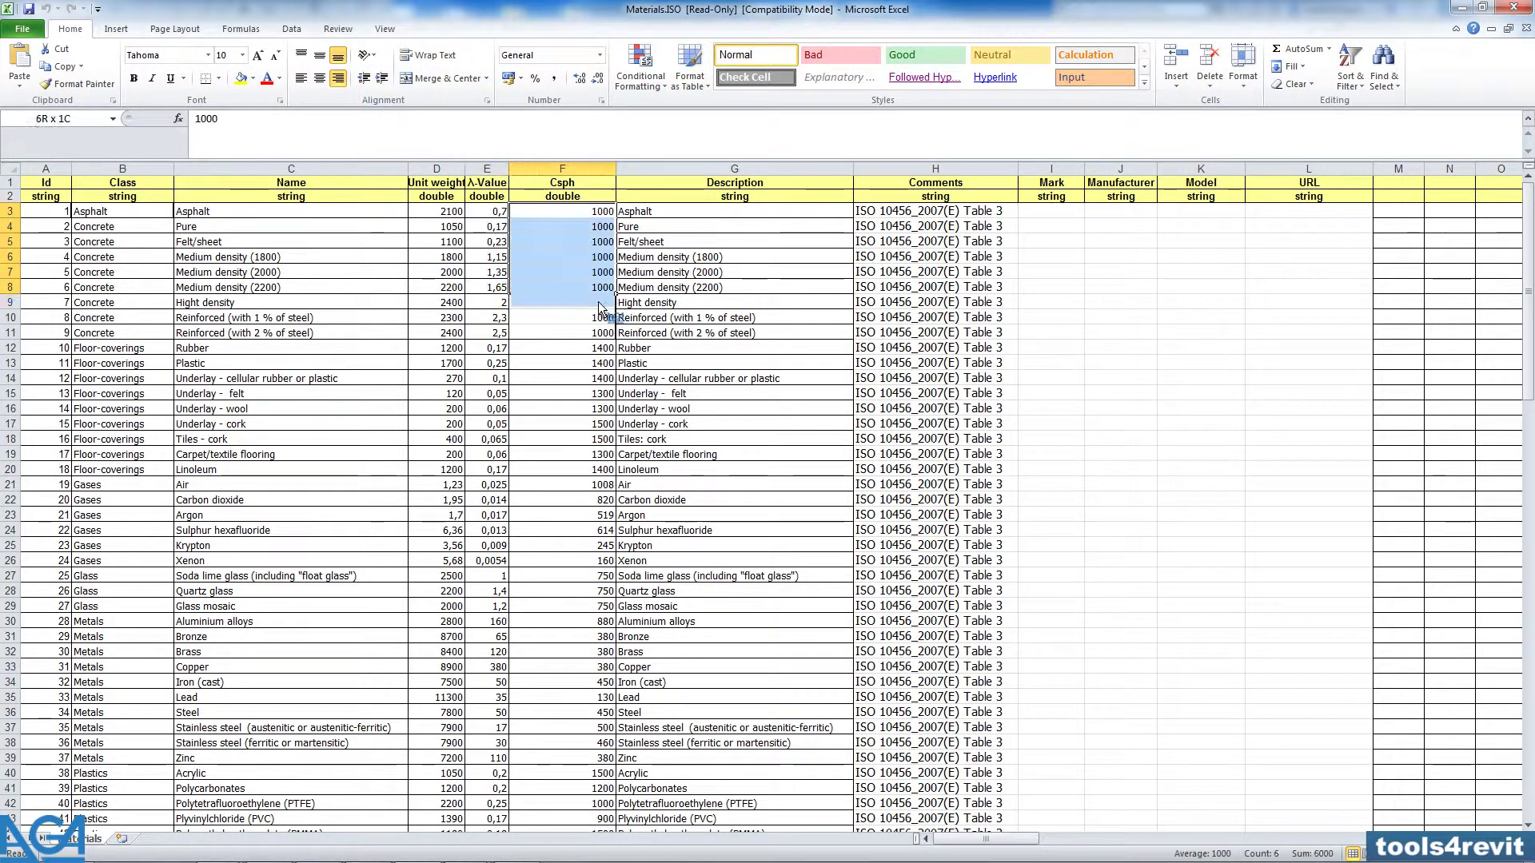
pyautogui.scroll(-7, 302, 389)
pyautogui.scroll(-20, 302, 389)
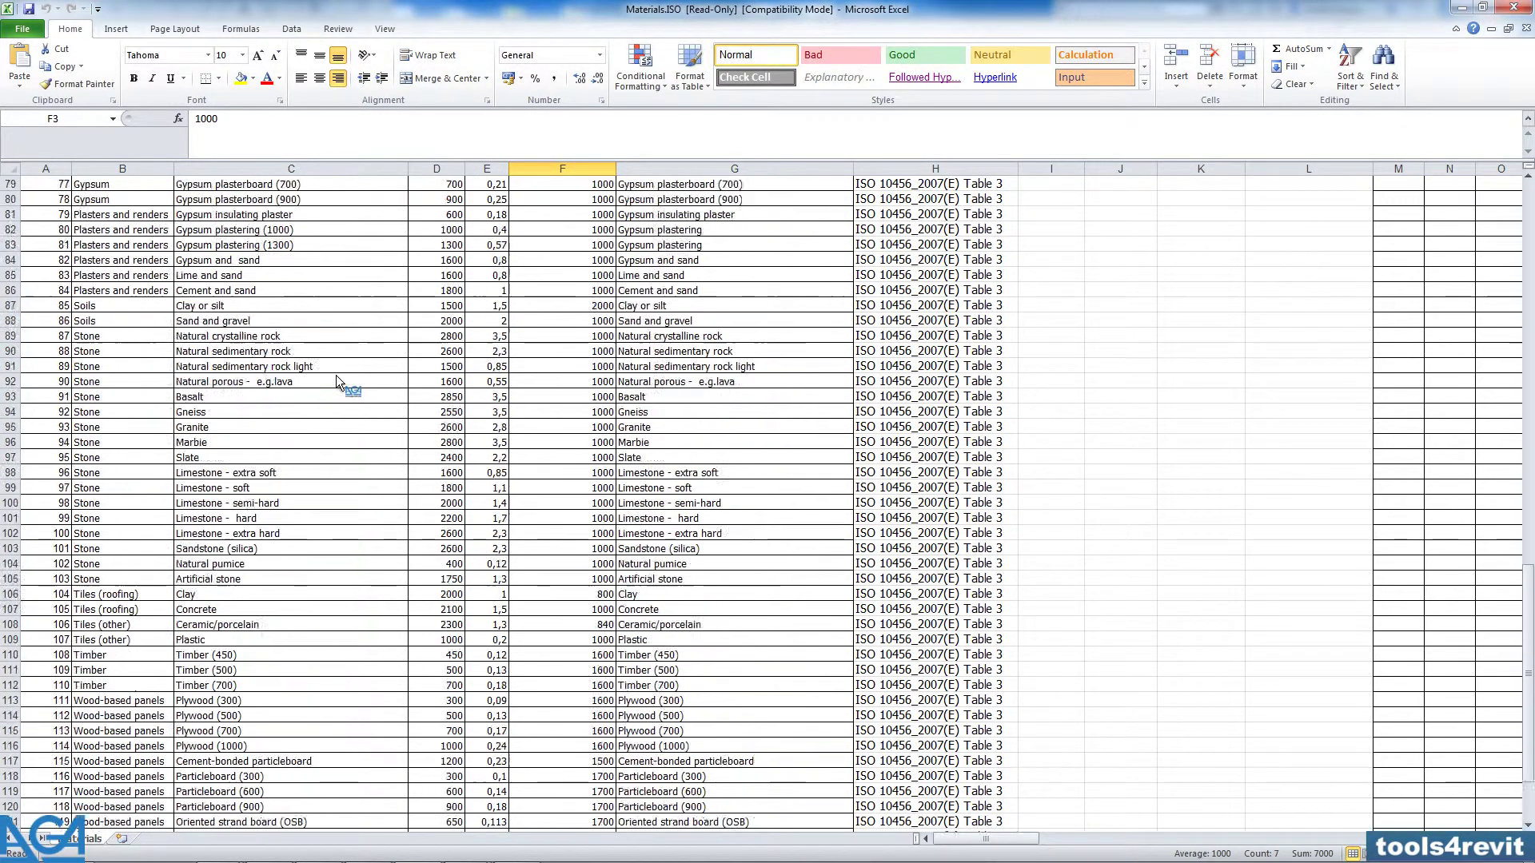
# Copy the Fibreboard including MDF (800) row 125 into row 126 and change its Id to 124
pyautogui.moveTo(60, 518); pyautogui.dragTo(976, 520)
pyautogui.hotkey('ctrl', 'c')
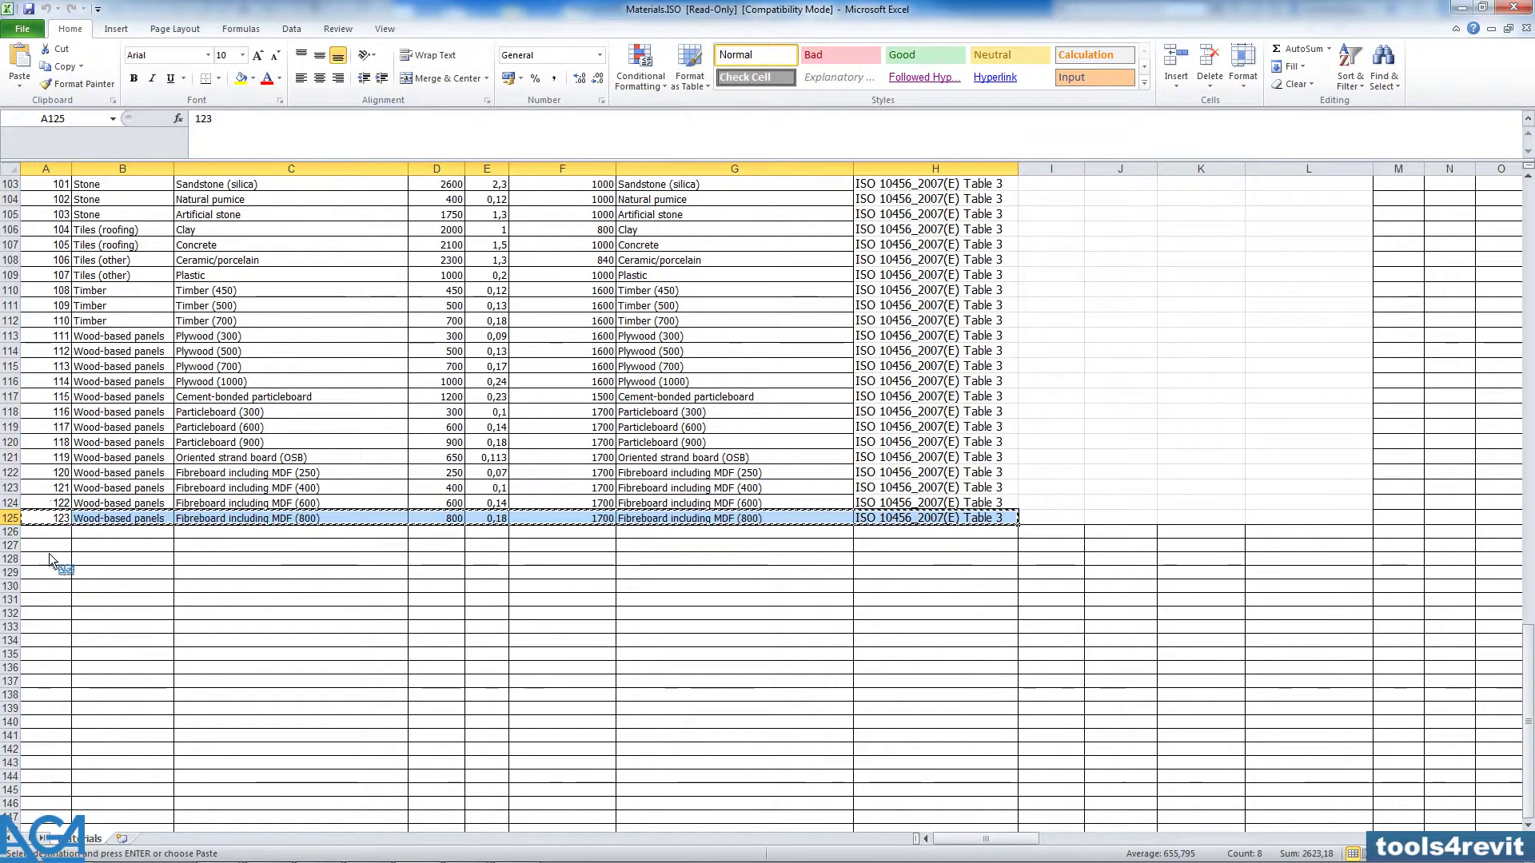
pyautogui.click(58, 533)
pyautogui.hotkey('ctrl', 'v')
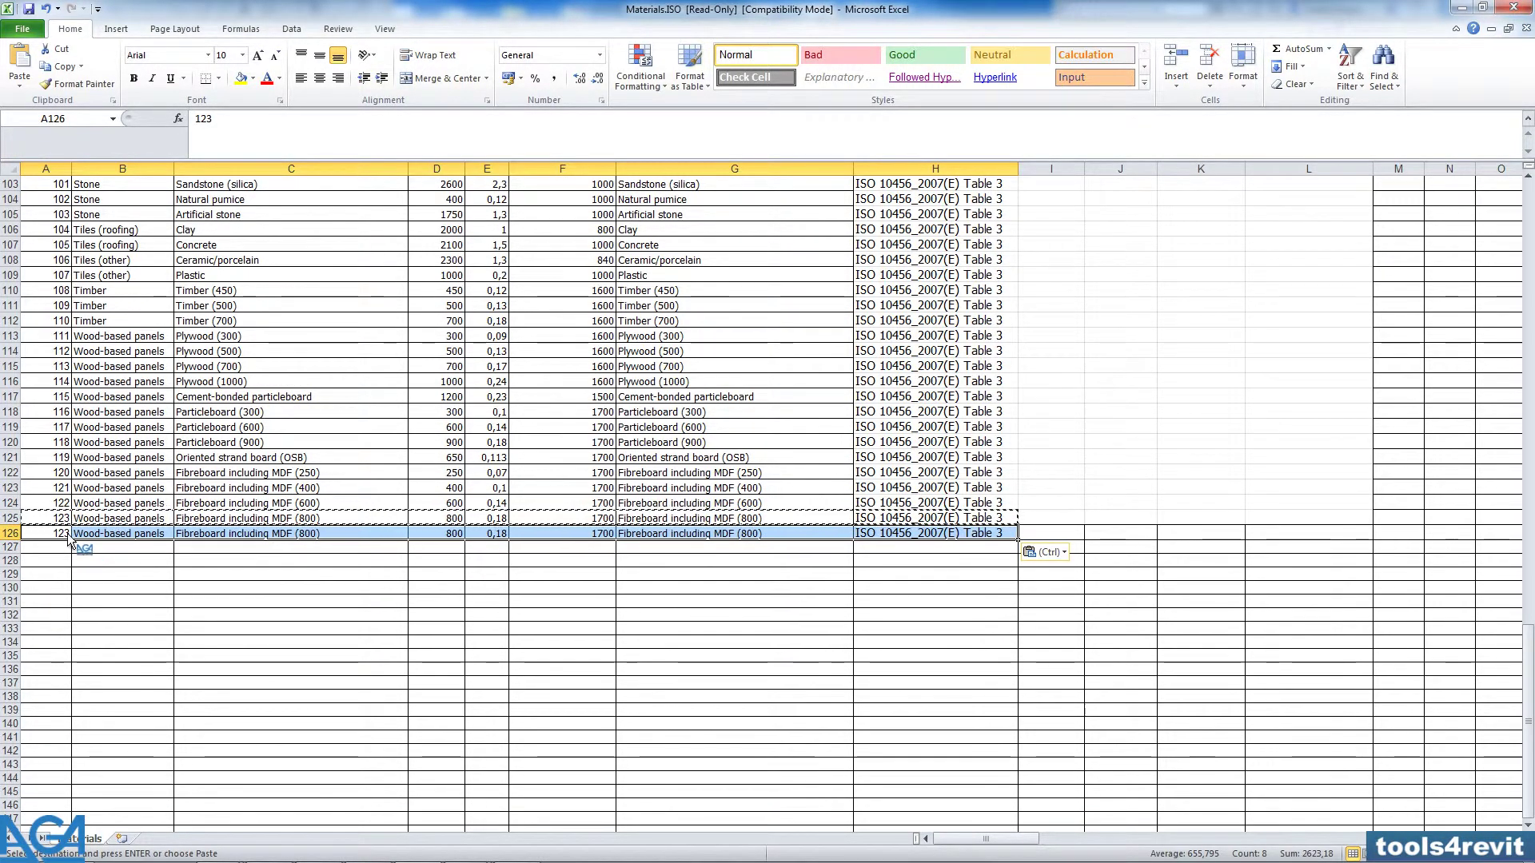
pyautogui.doubleClick(68, 538)
pyautogui.press('BackSpace')
pyautogui.write('4')
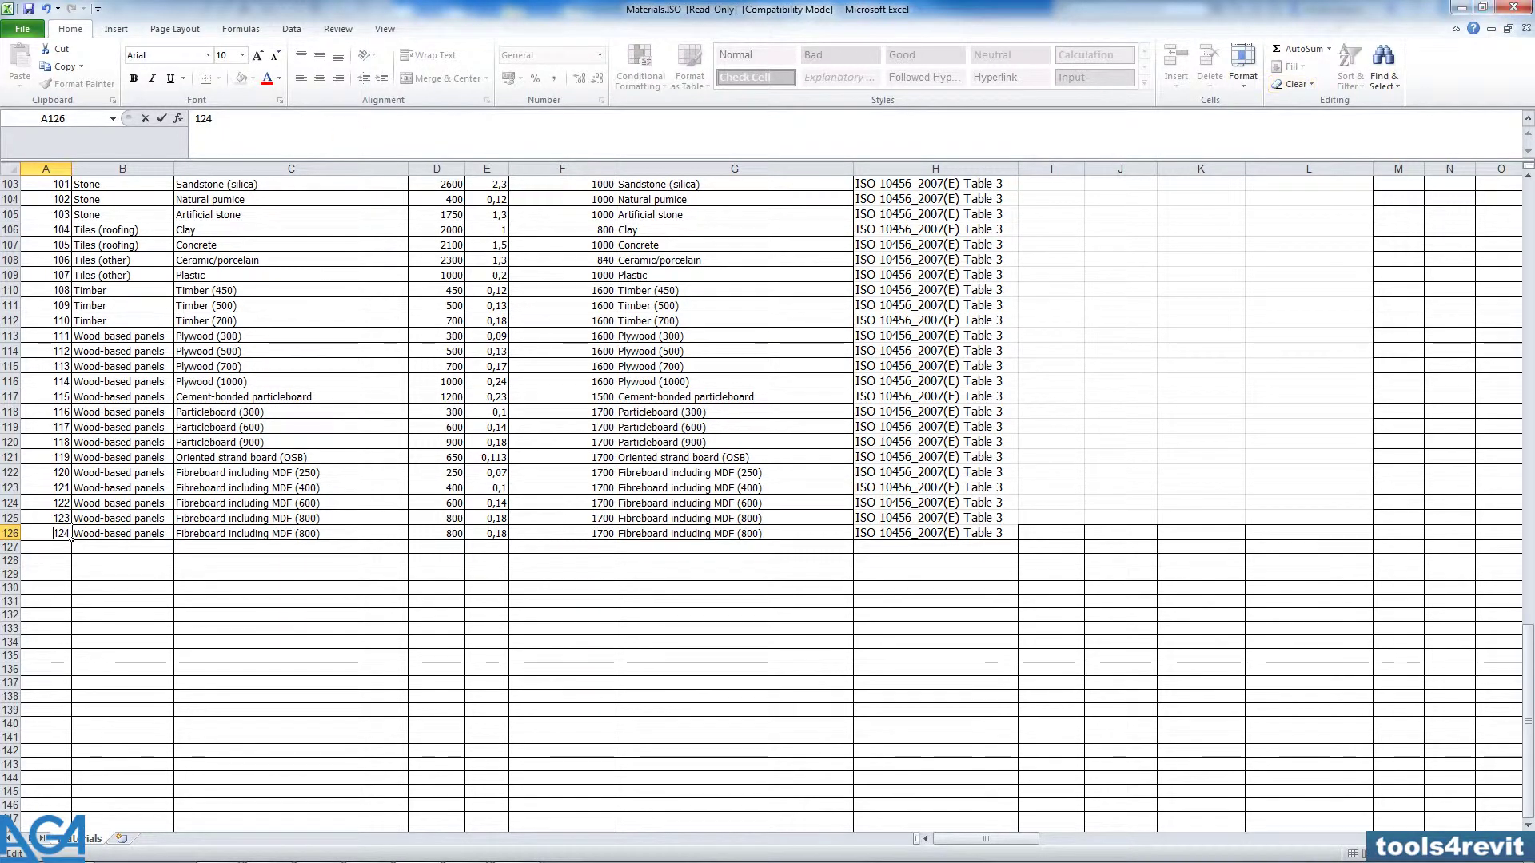
# Minimise Excel and look over the Materials.ISO text and Excel files in the folder
pyautogui.click(1461, 7)
pyautogui.click(448, 104)
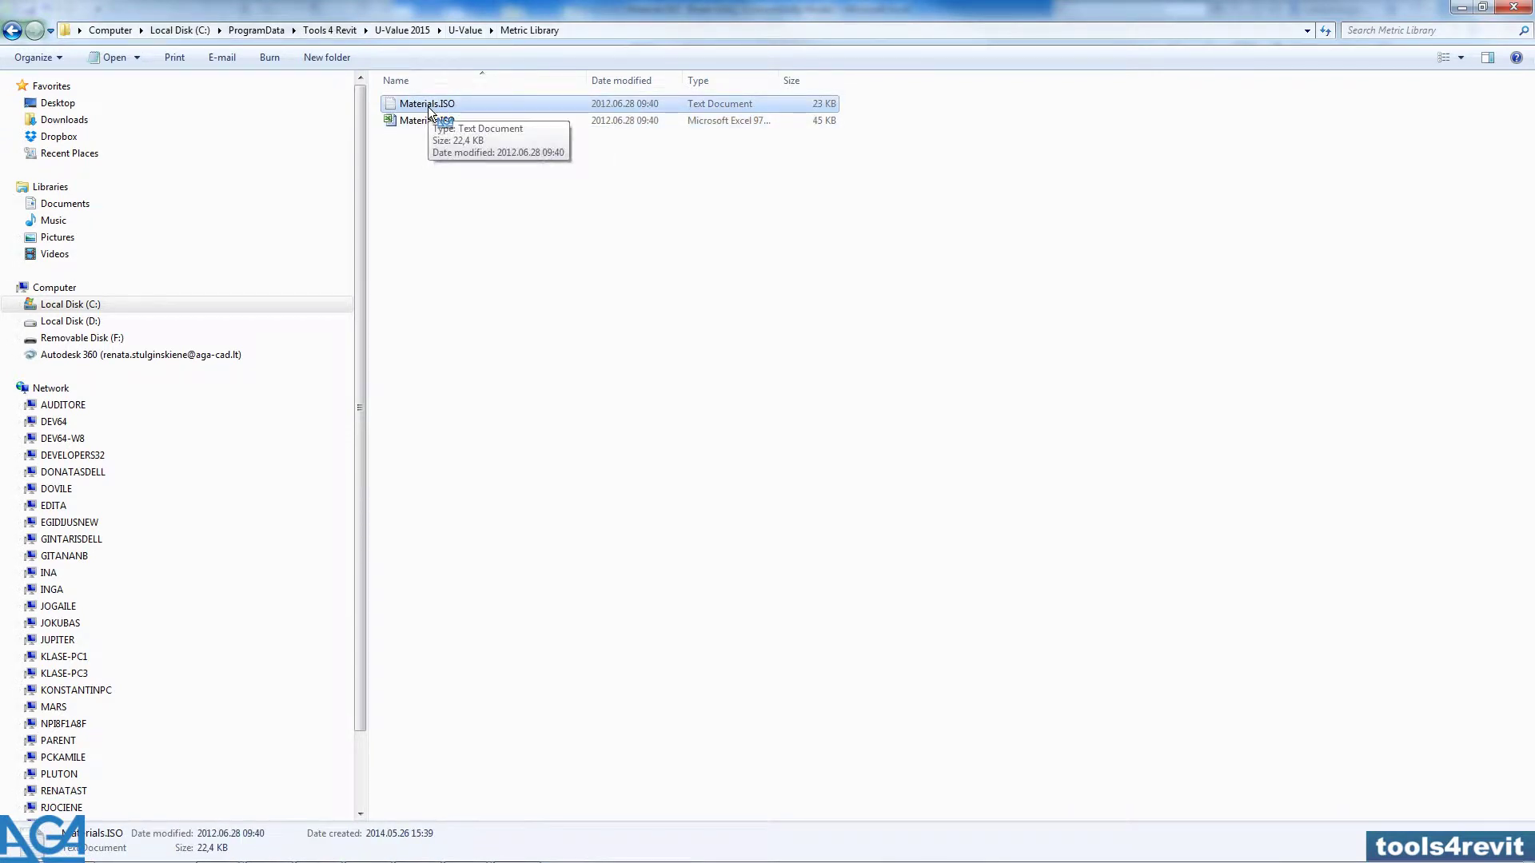
pyautogui.click(404, 121)
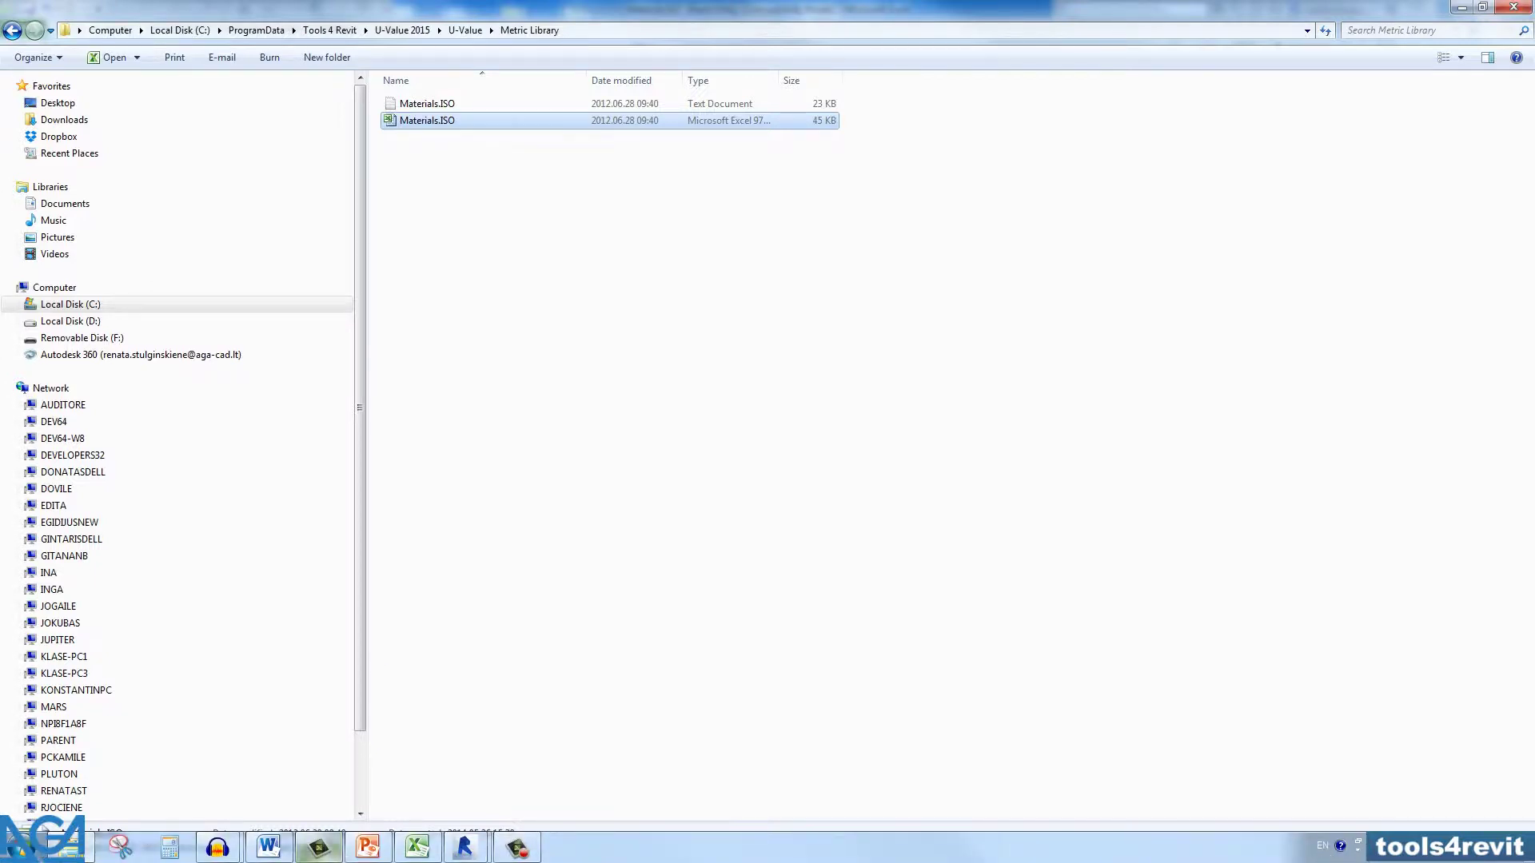
pyautogui.moveTo(470, 847)
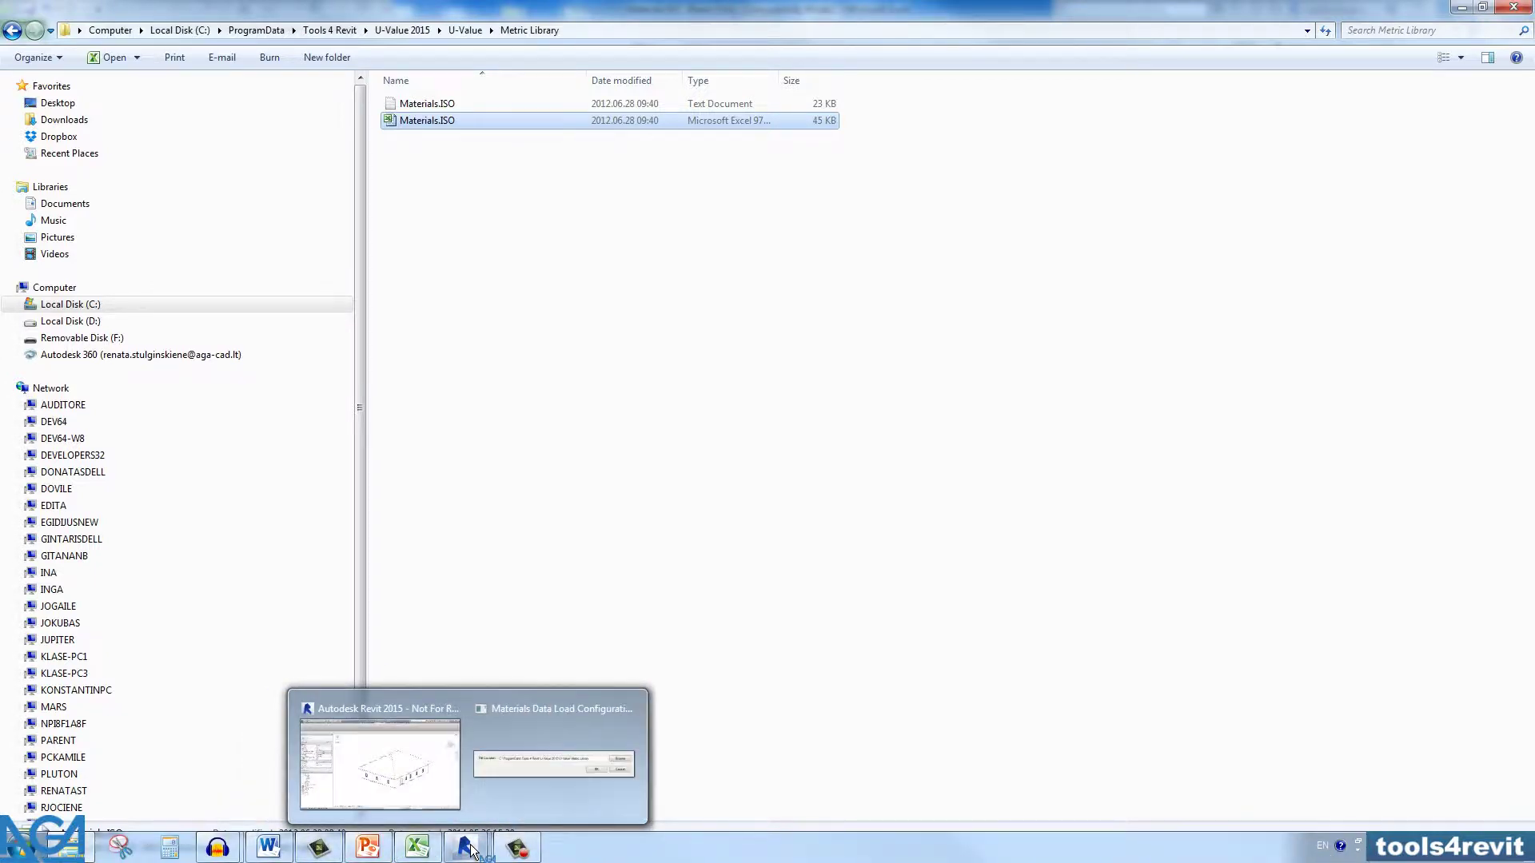
# Return to Revit and confirm the Metric Library materials data file location
pyautogui.click(396, 766)
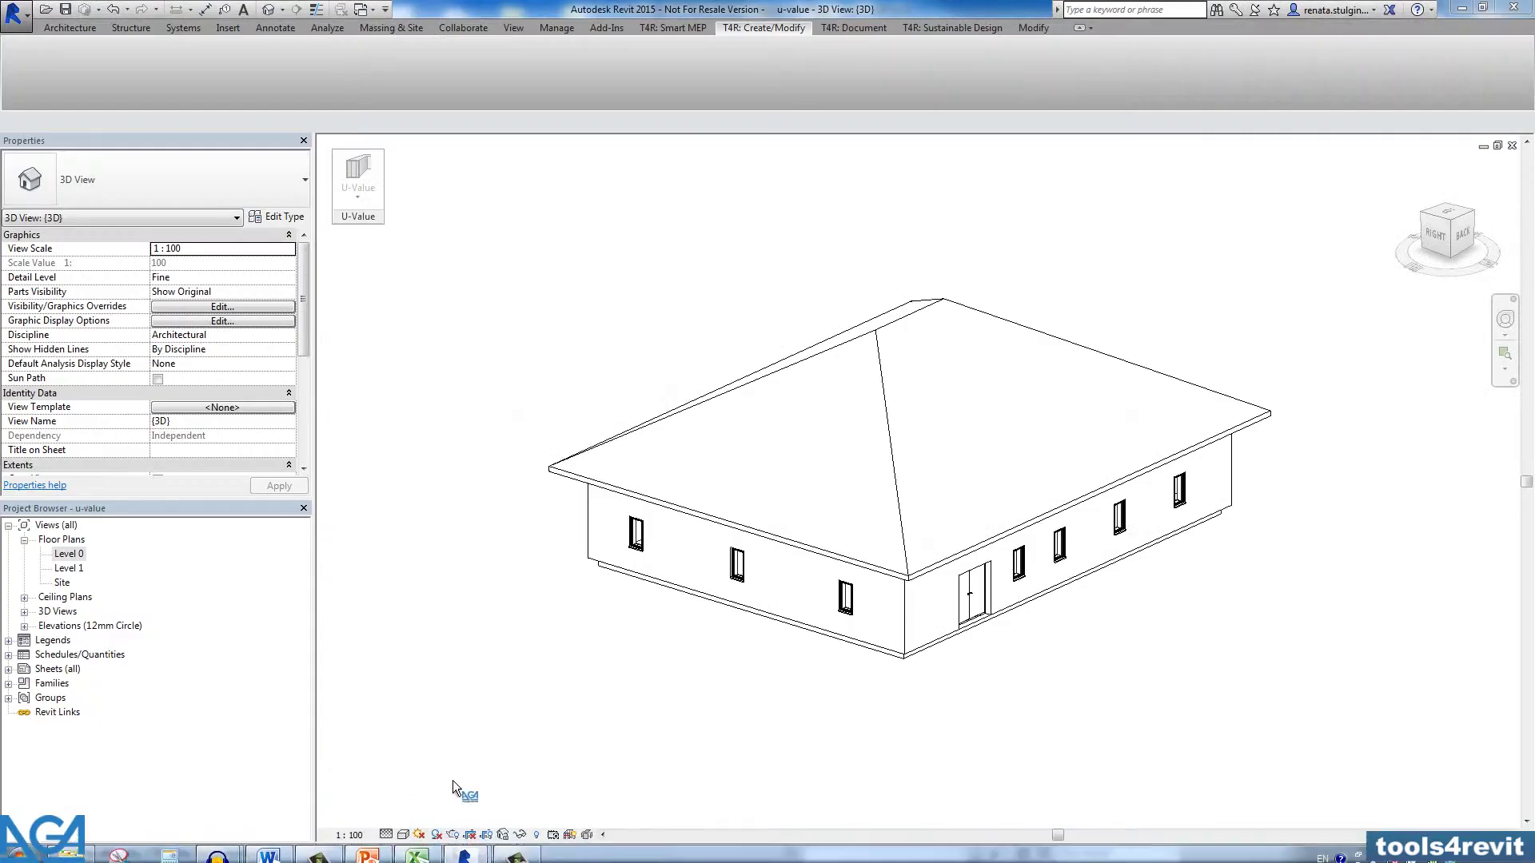
pyautogui.moveTo(470, 849)
pyautogui.click(584, 747)
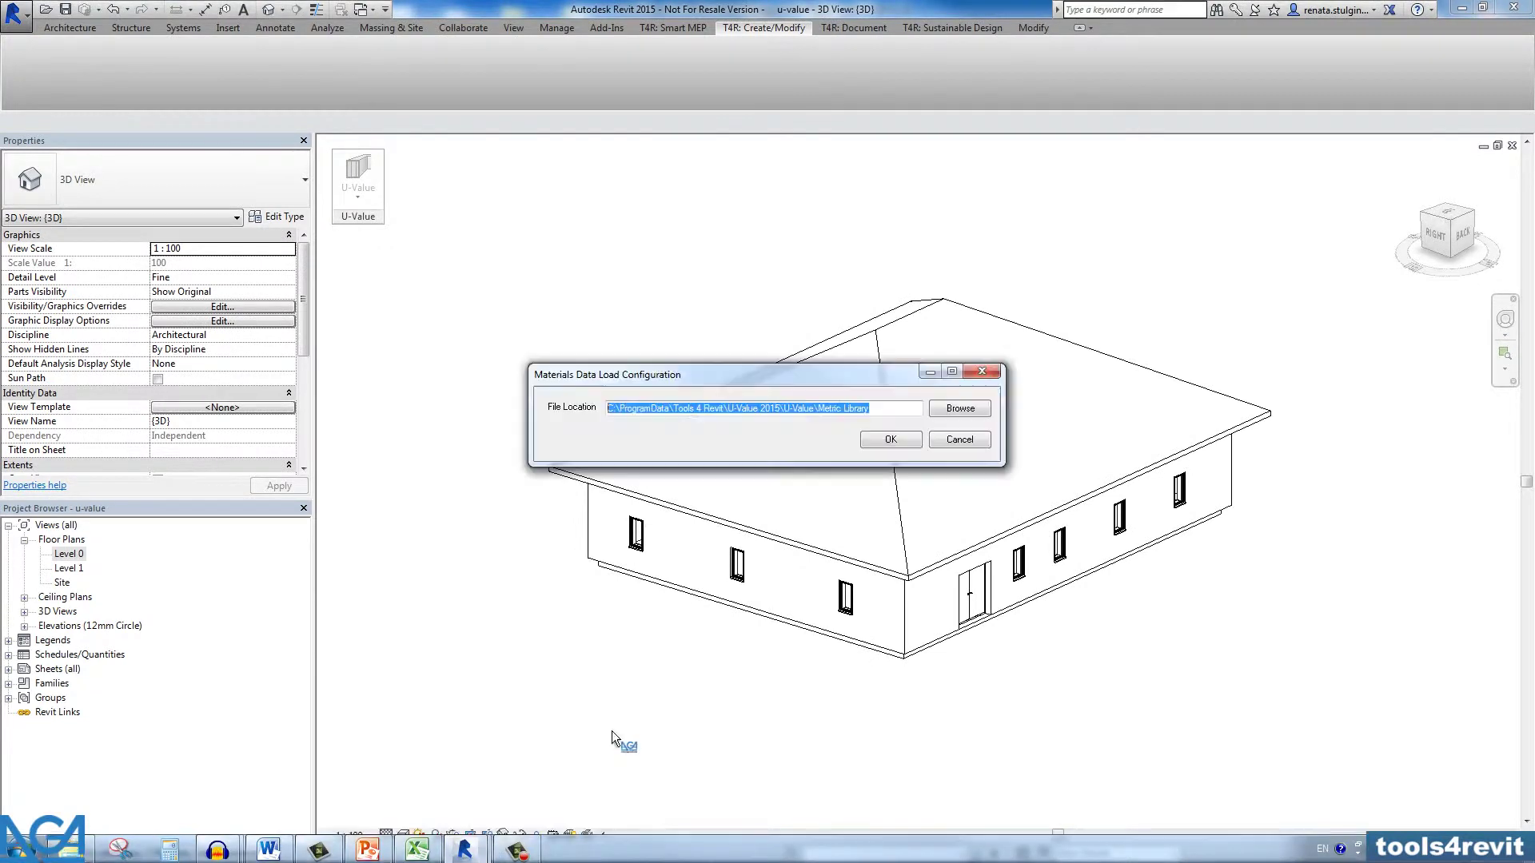
pyautogui.click(891, 440)
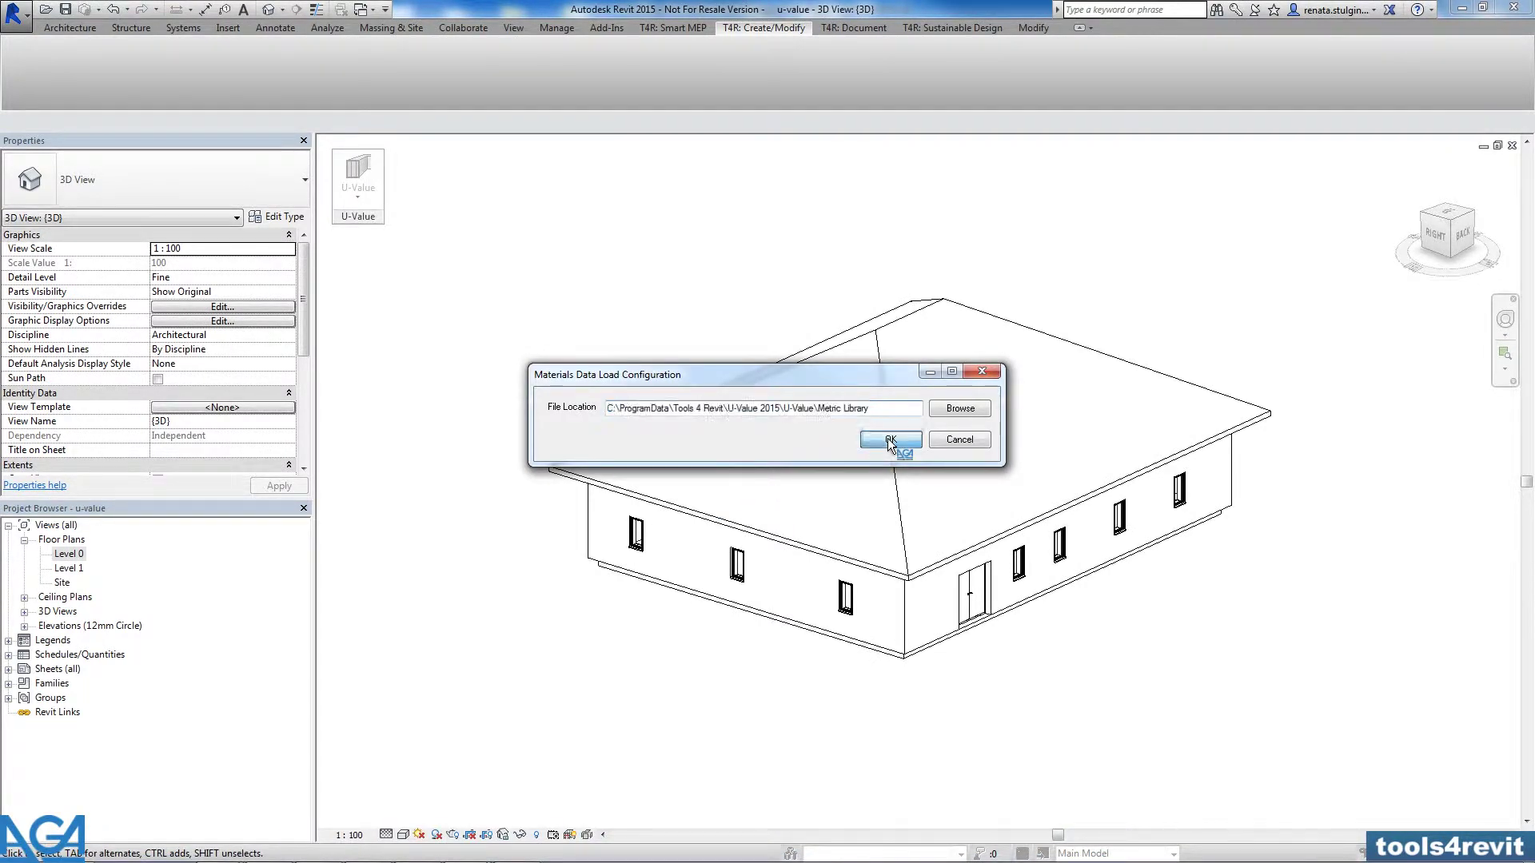
# Load the default Materials.ISO file with Load Materials and Create Shared Parameters, updating 123 materials
pyautogui.click(358, 197)
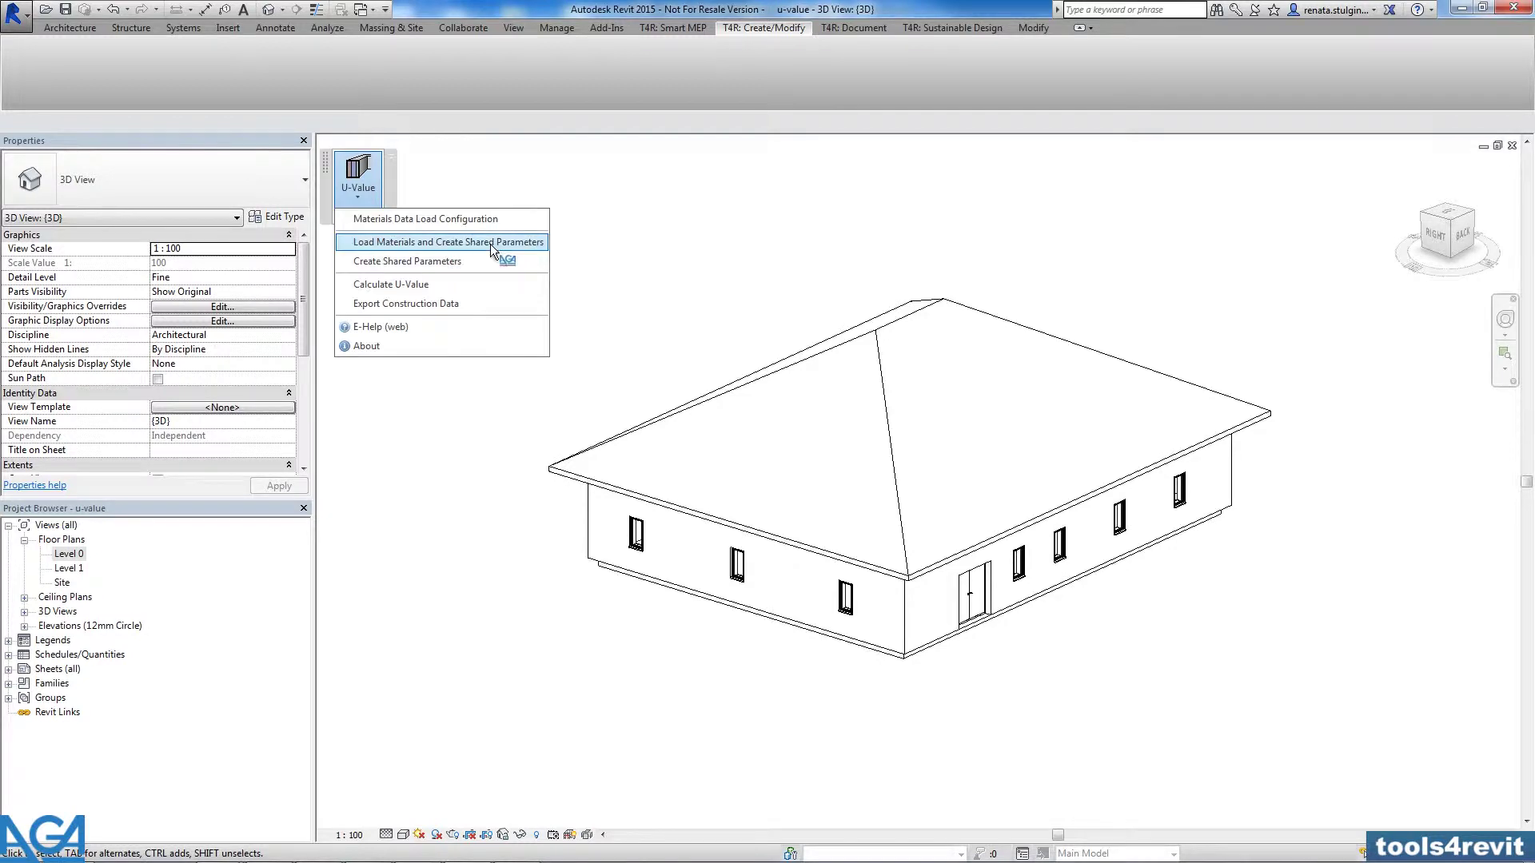
pyautogui.click(480, 183)
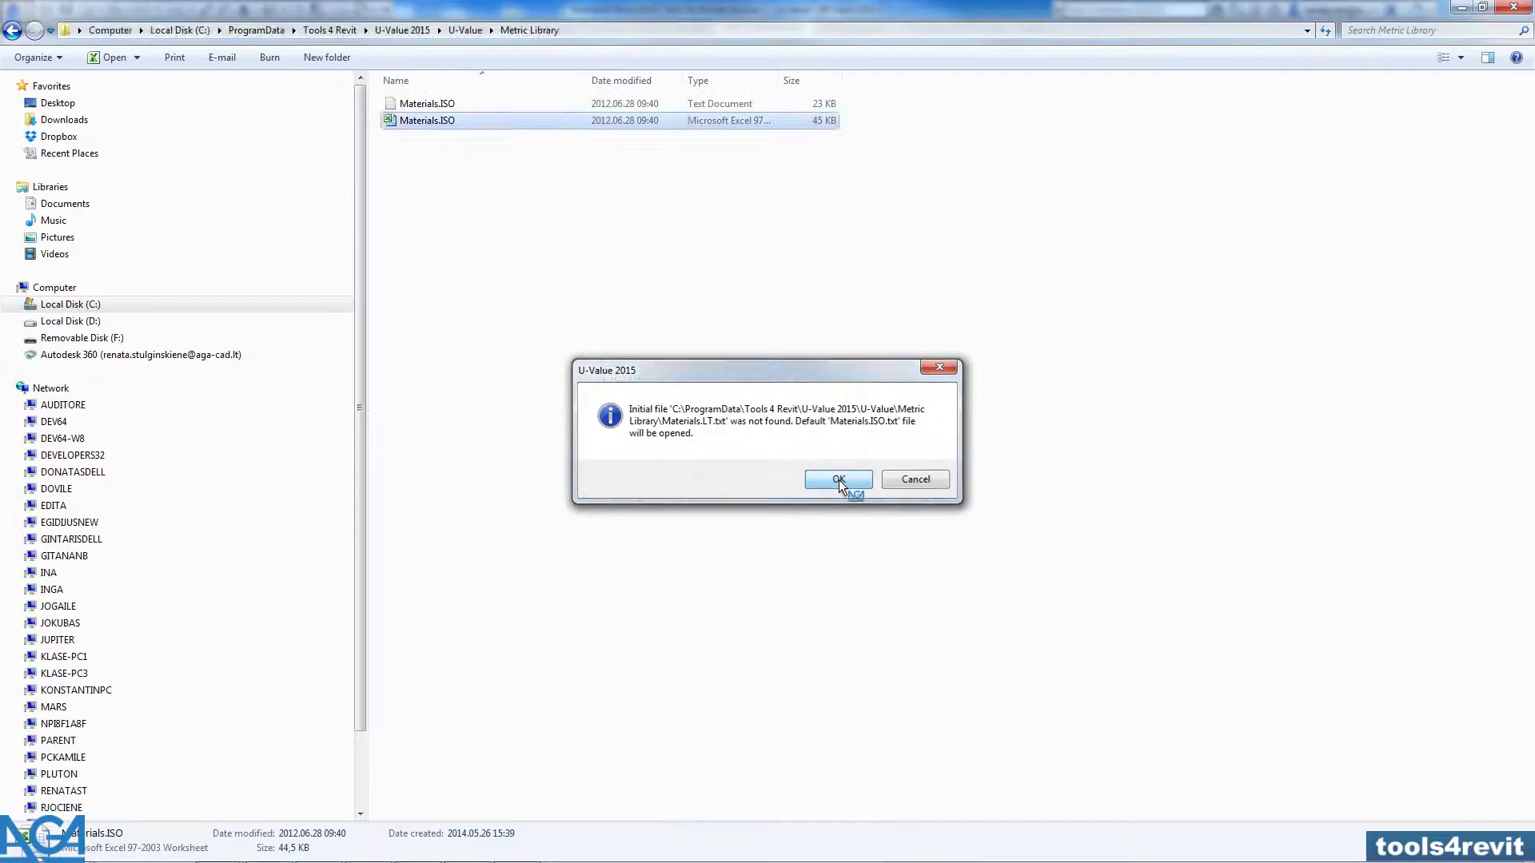
pyautogui.click(838, 479)
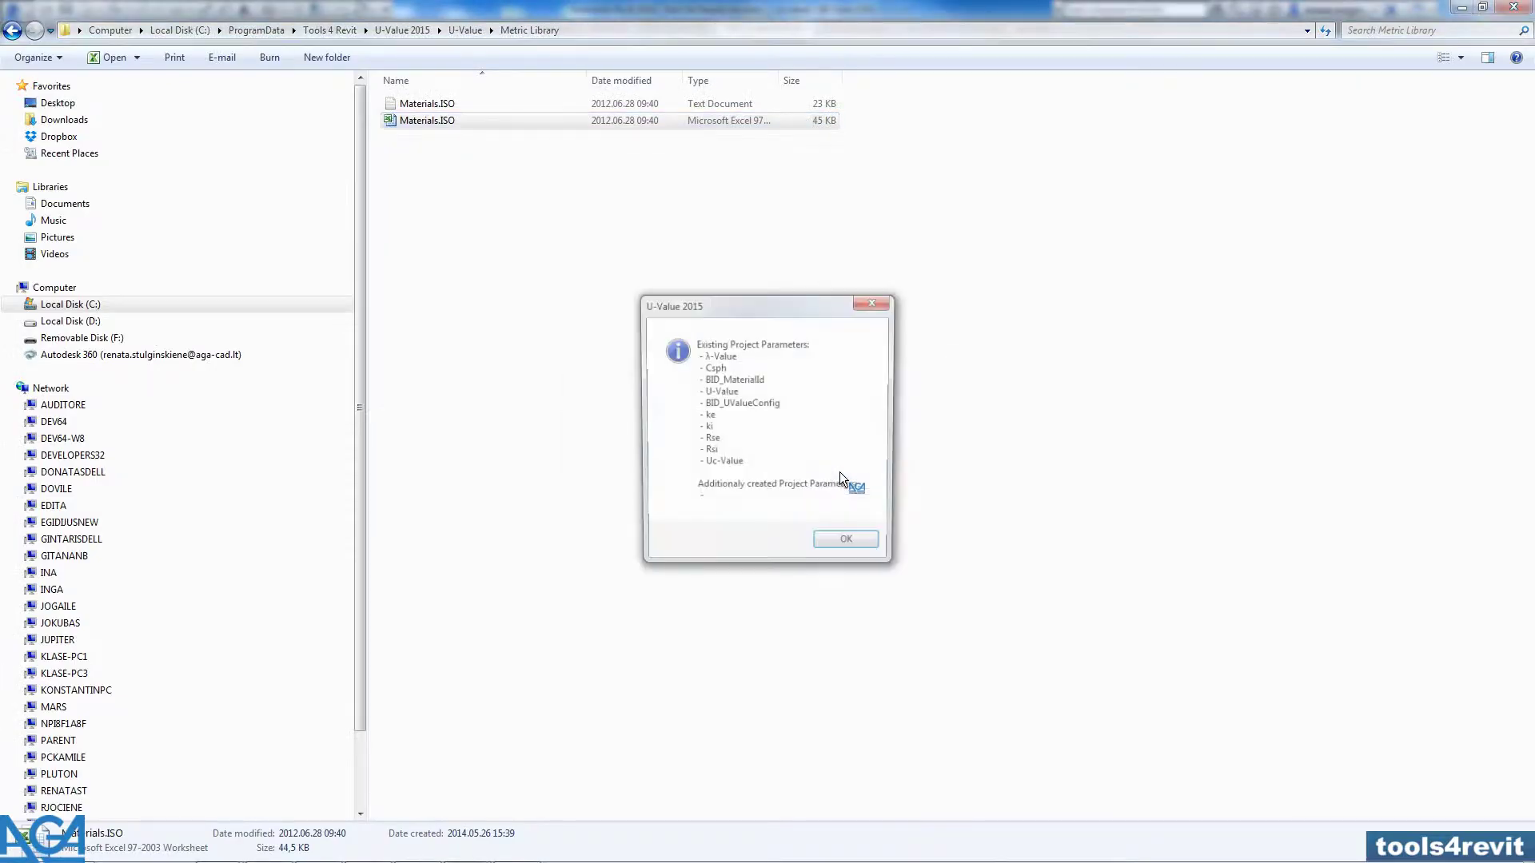
pyautogui.click(852, 543)
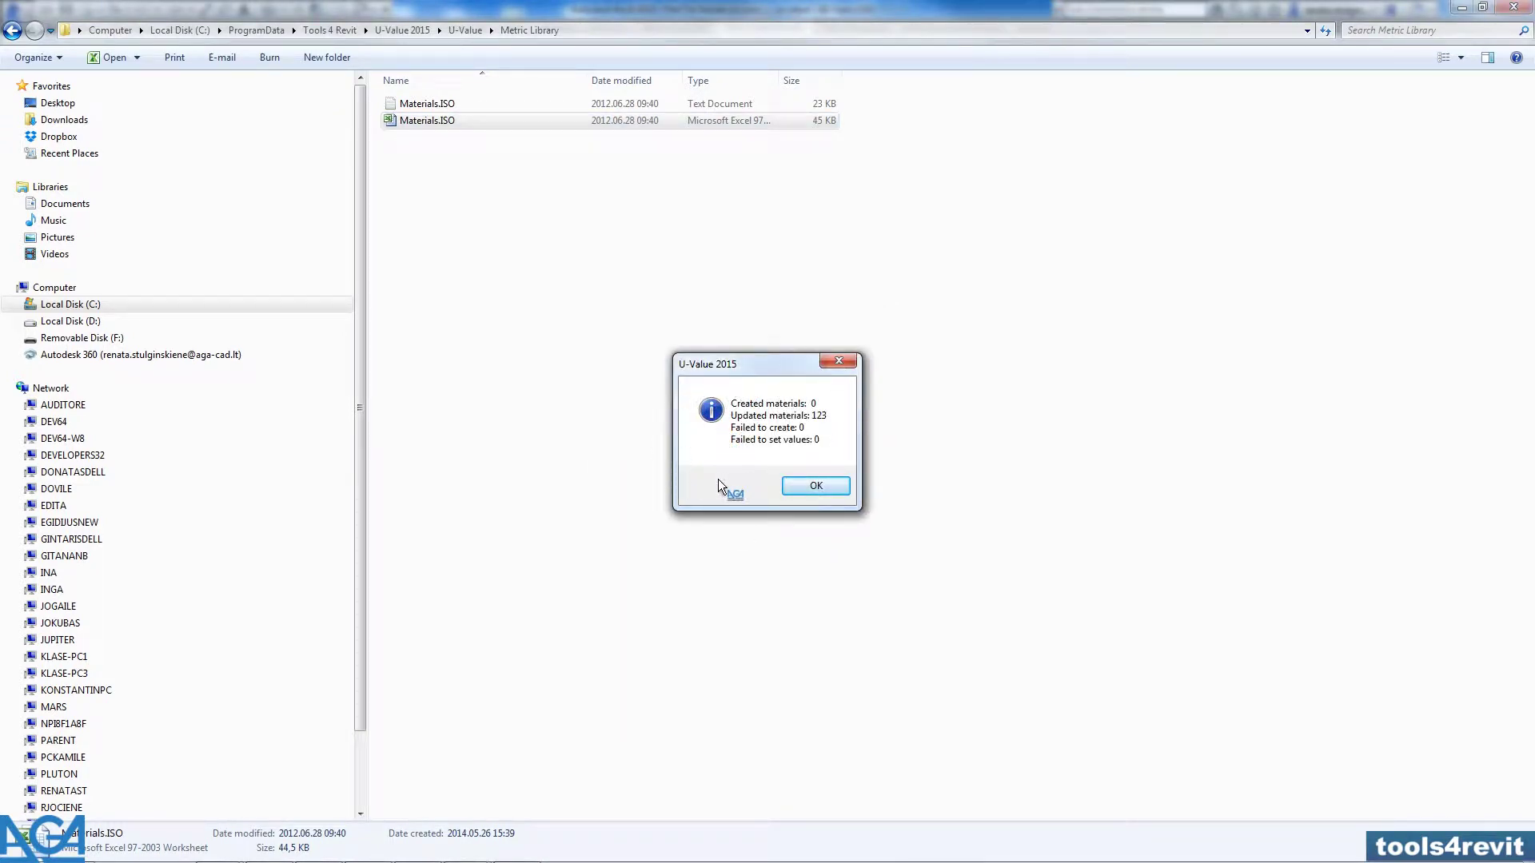
# Create the U-Value shared parameters (λ-Value, Csph, U-Value, ke, ki, Rse, Rsi, Uc-Value)
pyautogui.click(815, 486)
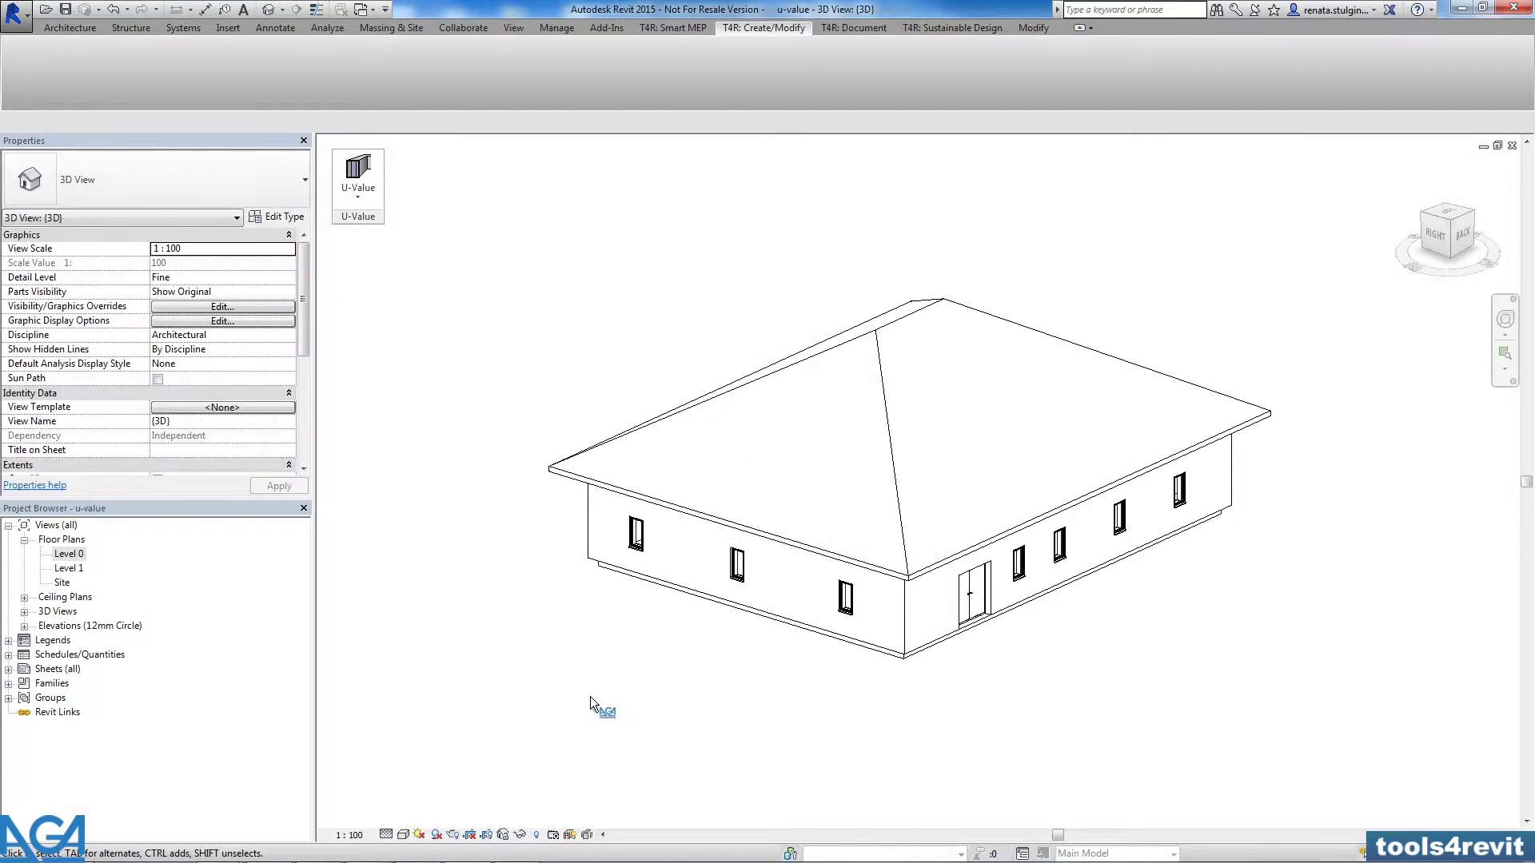
pyautogui.click(363, 195)
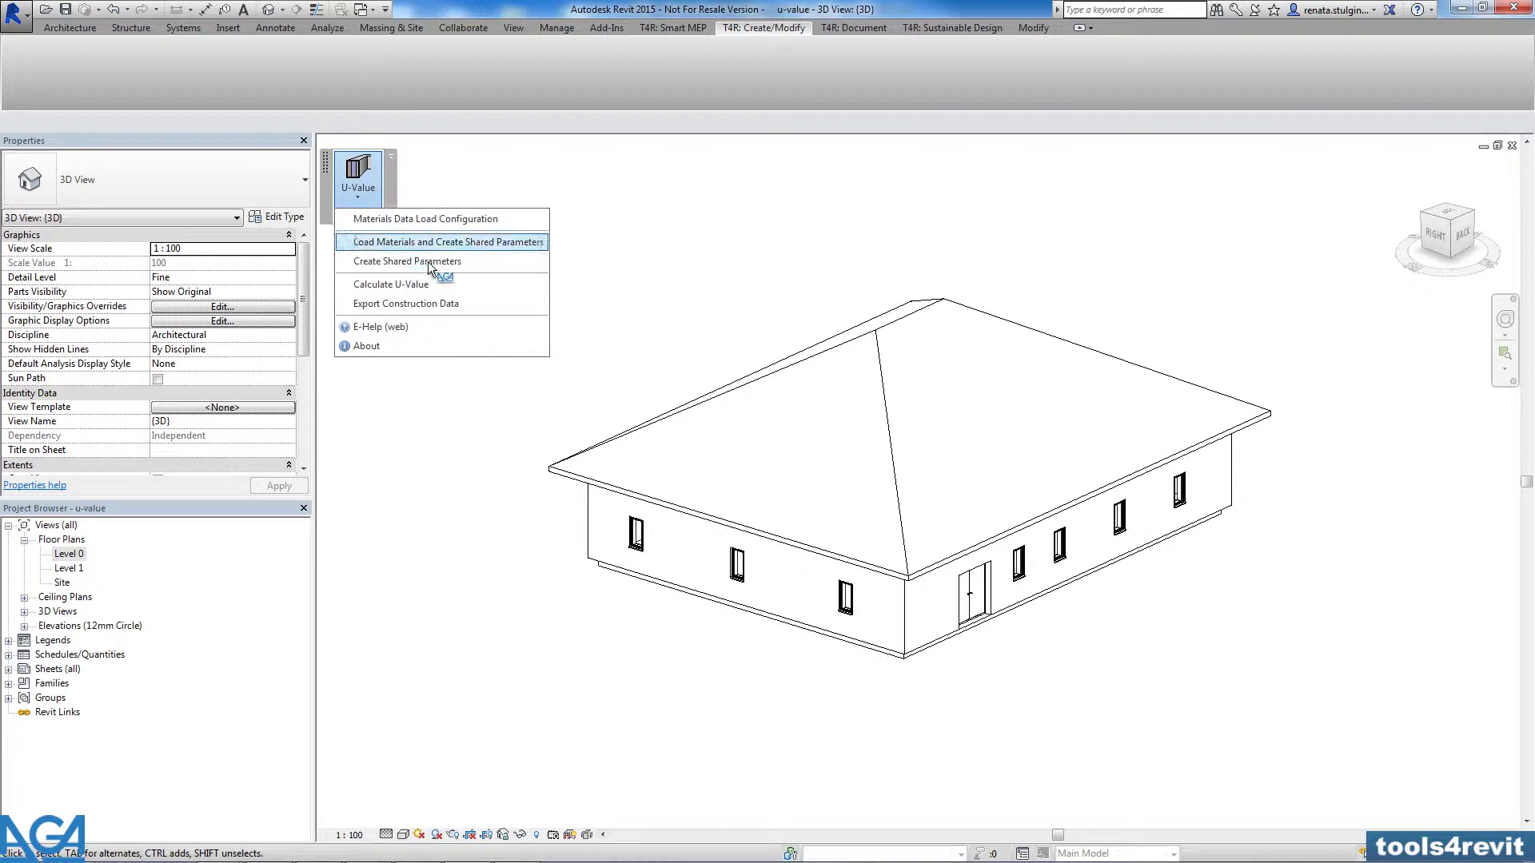
pyautogui.click(469, 266)
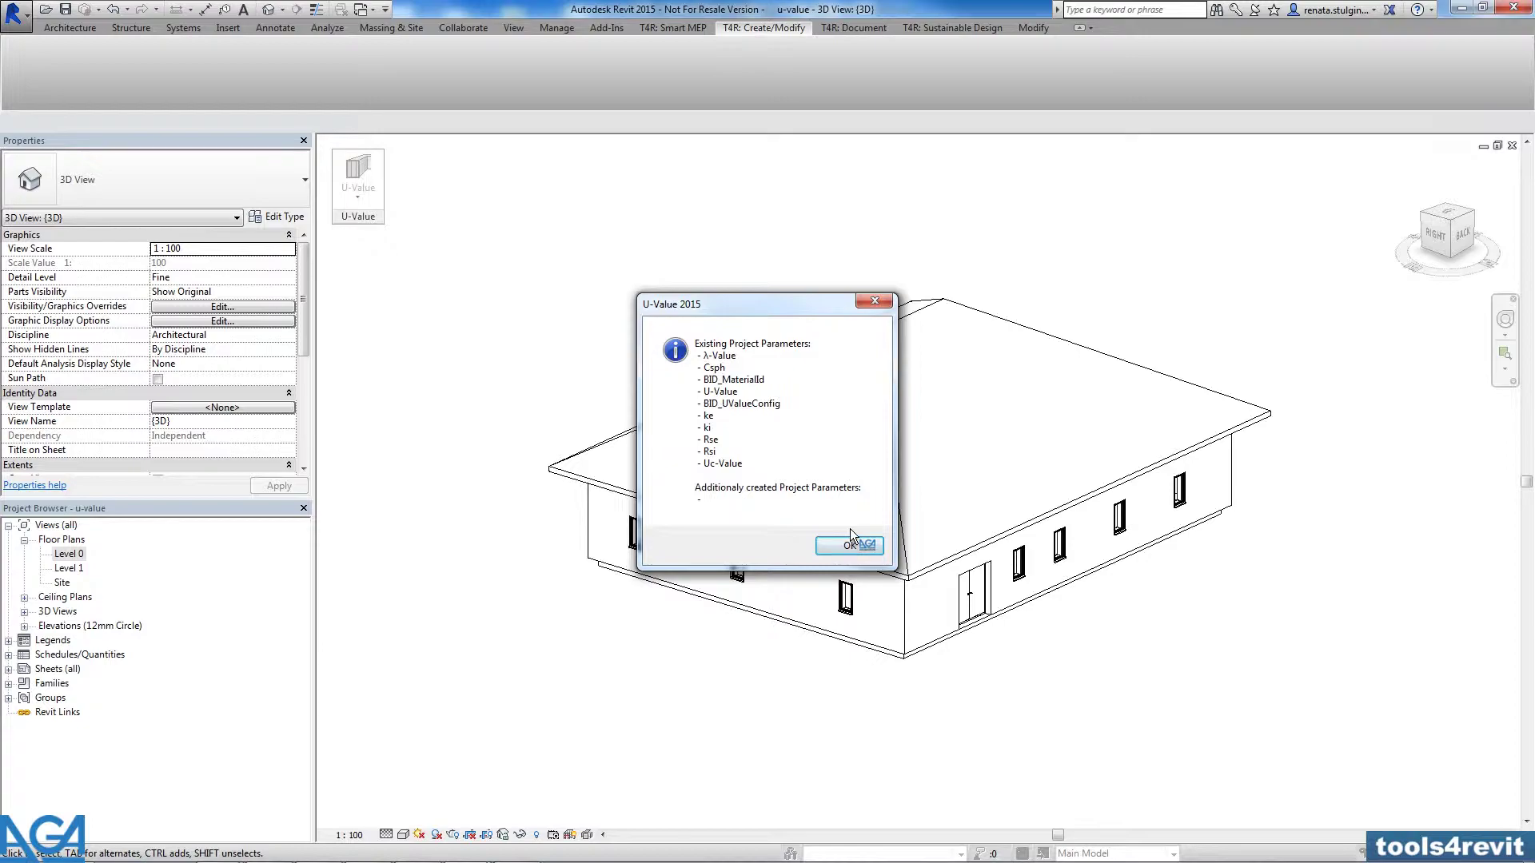
pyautogui.click(852, 542)
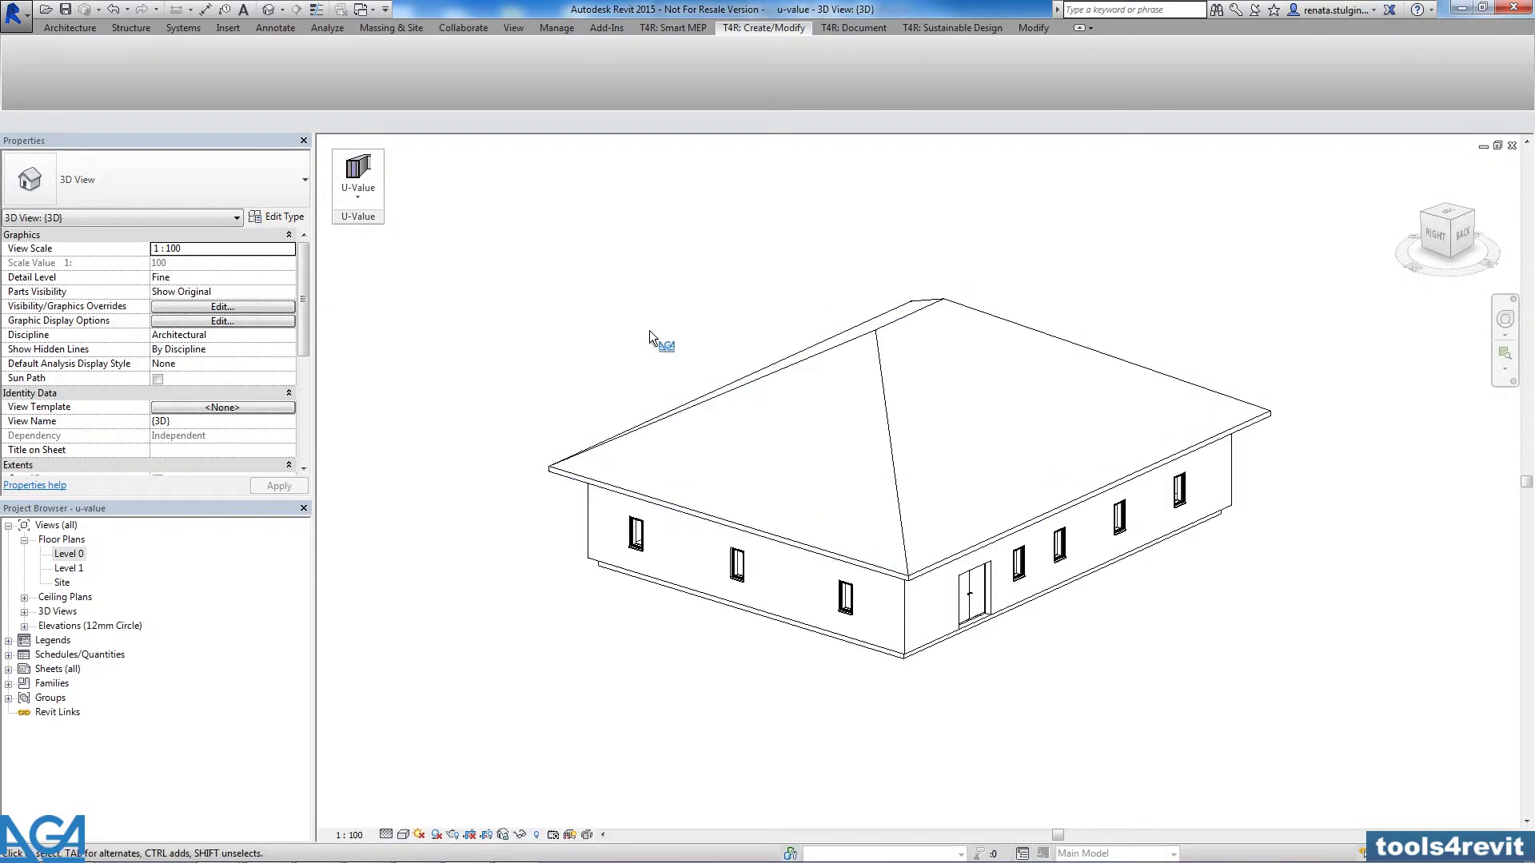
# Open the Material Browser for the front wall type's Plywood (700) structure layer
pyautogui.click(605, 566)
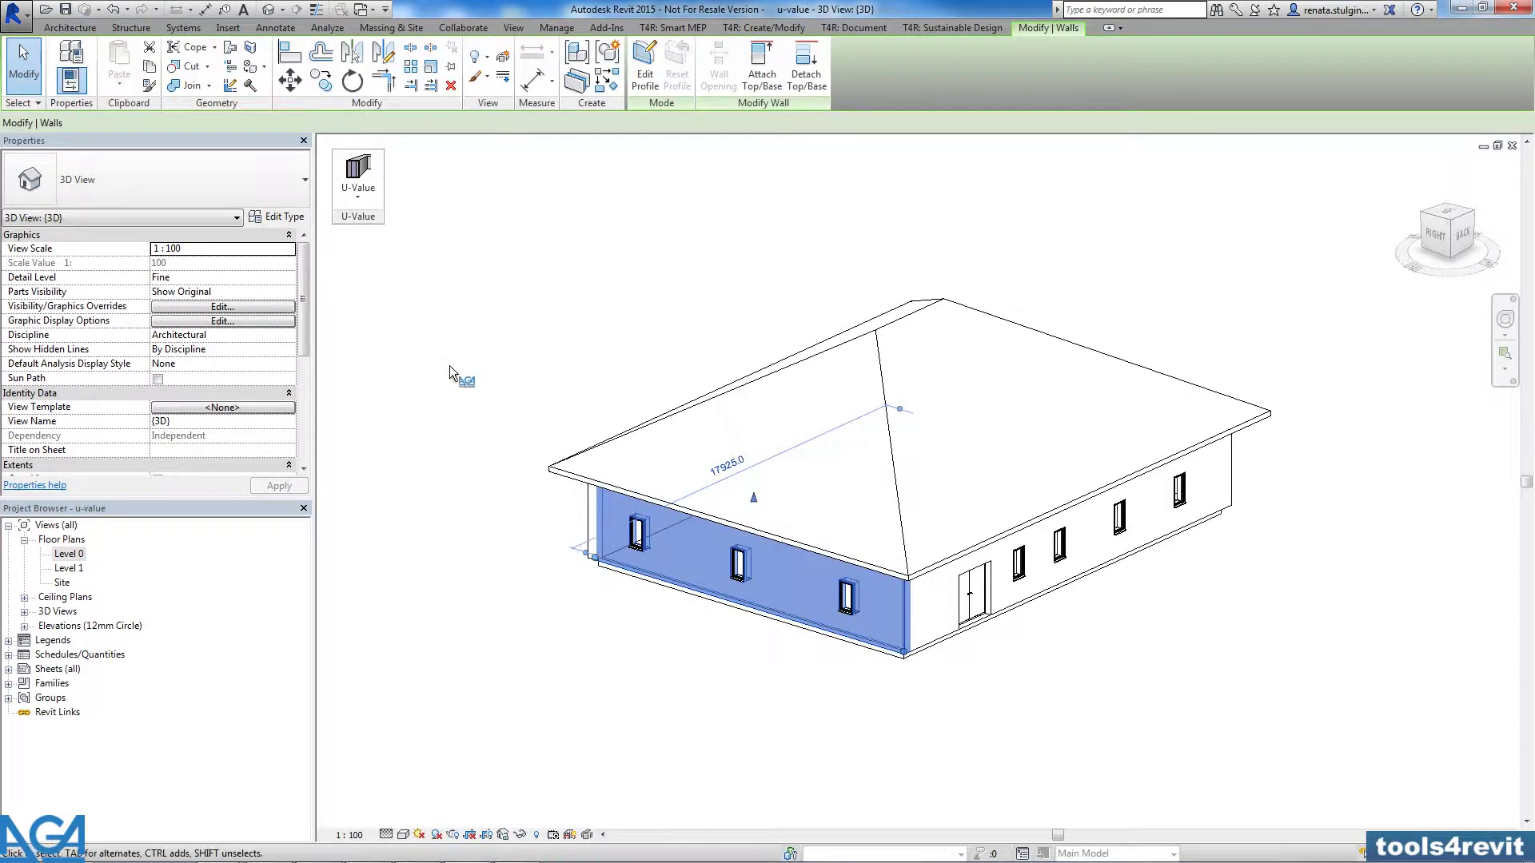
pyautogui.click(276, 216)
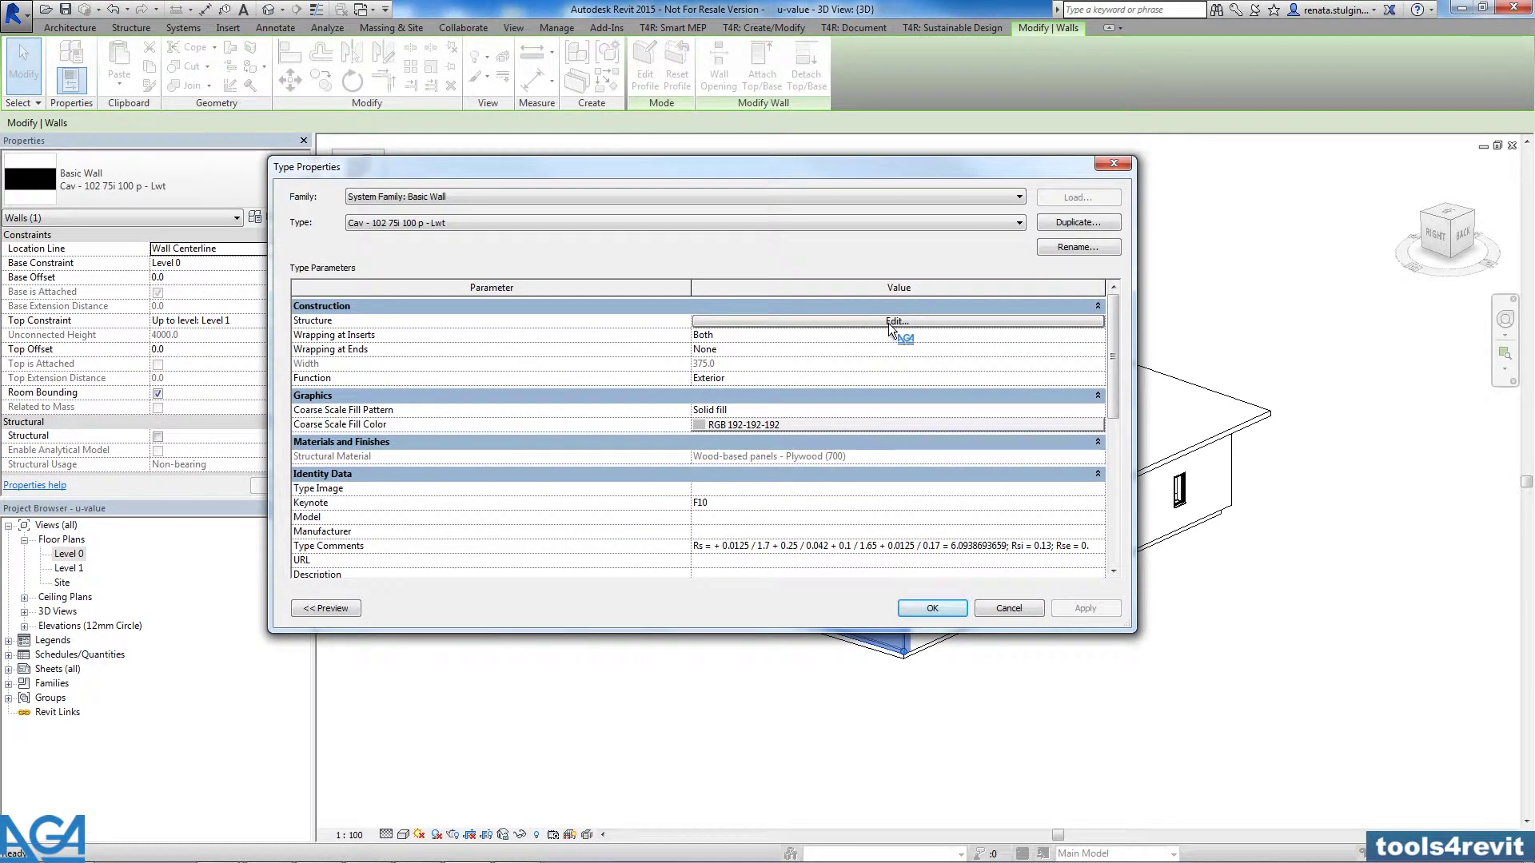
pyautogui.click(888, 320)
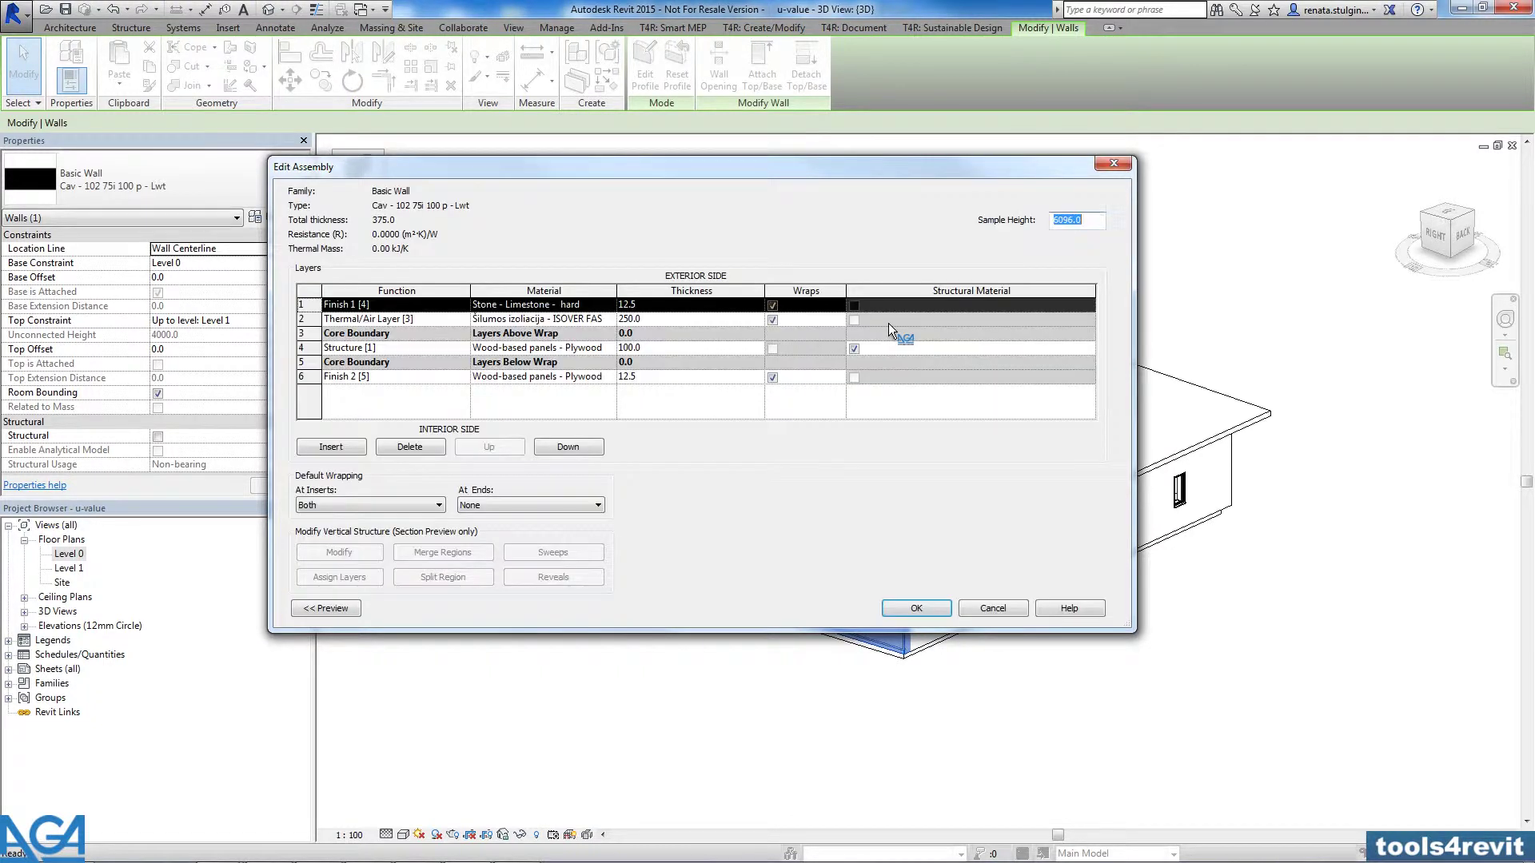
pyautogui.click(612, 349)
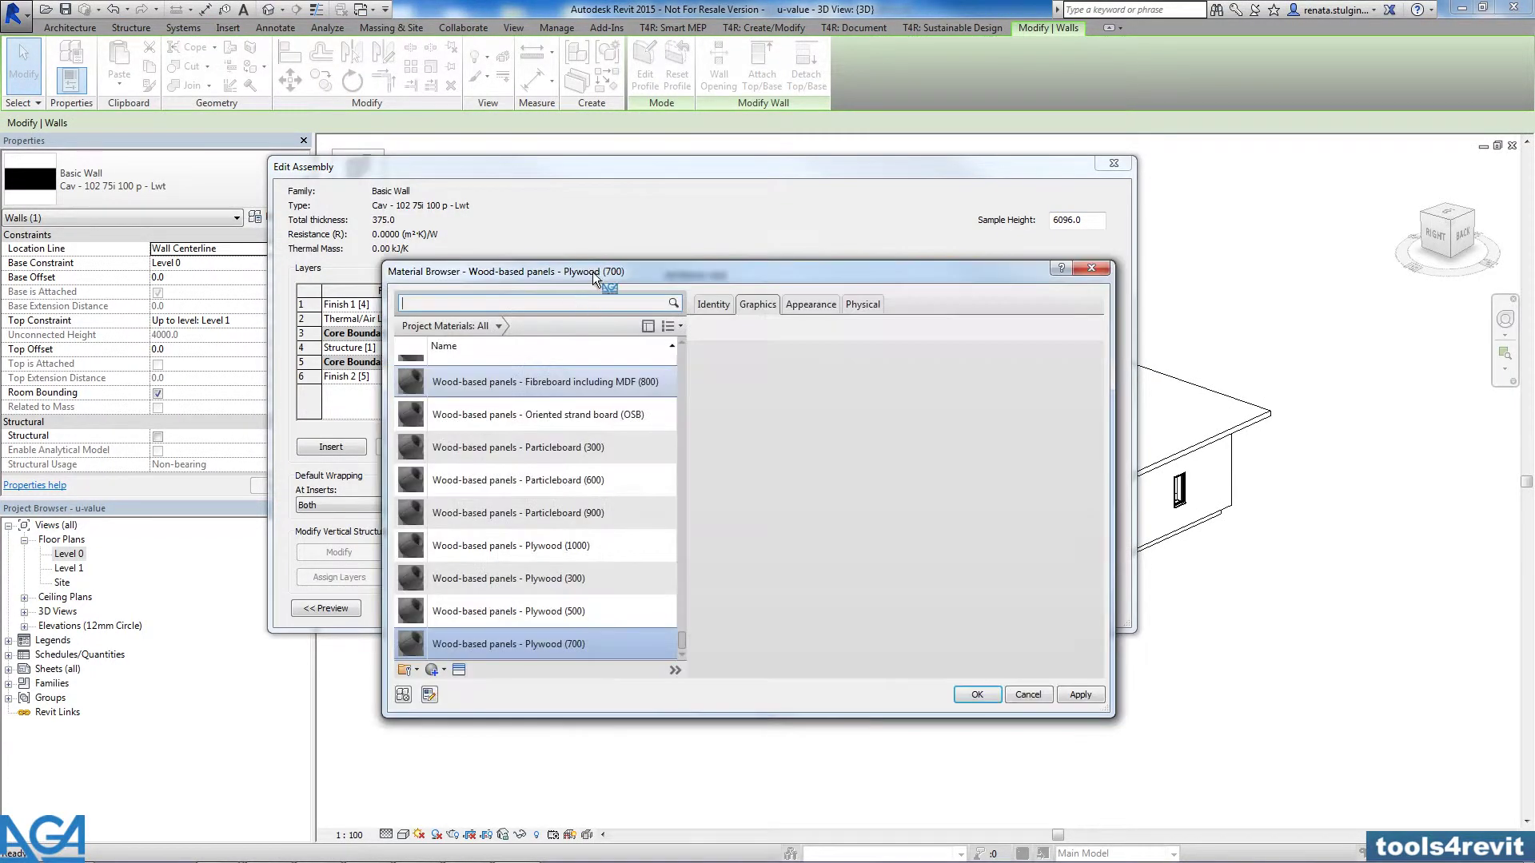
# Change the structure layer to Wood-based panels - Plywood (500), λ-Value 0.13, and close all dialogs
pyautogui.moveTo(673, 313); pyautogui.dragTo(523, 171)
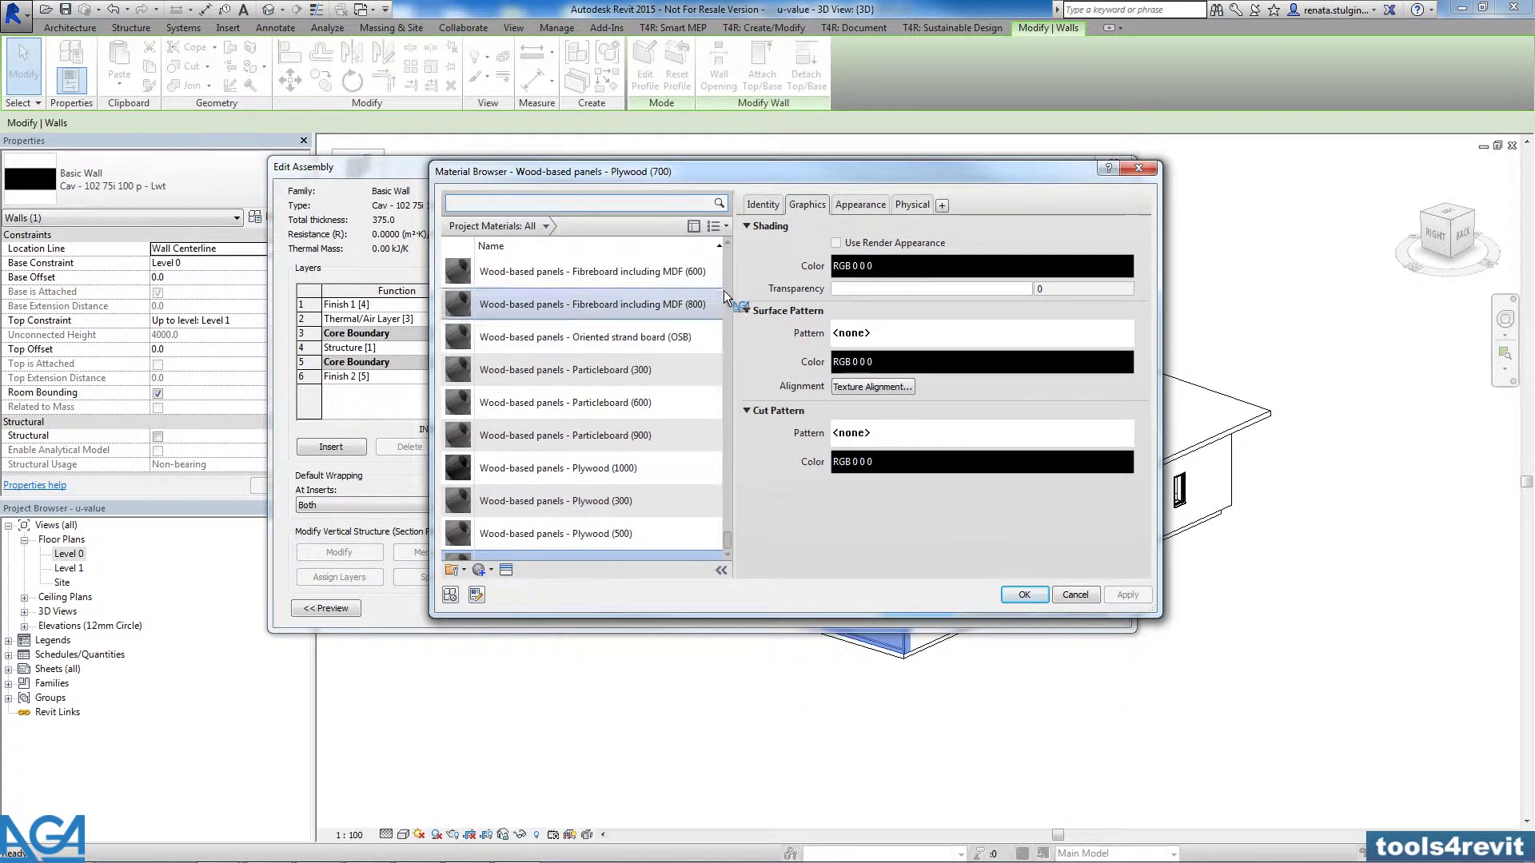
pyautogui.click(730, 549)
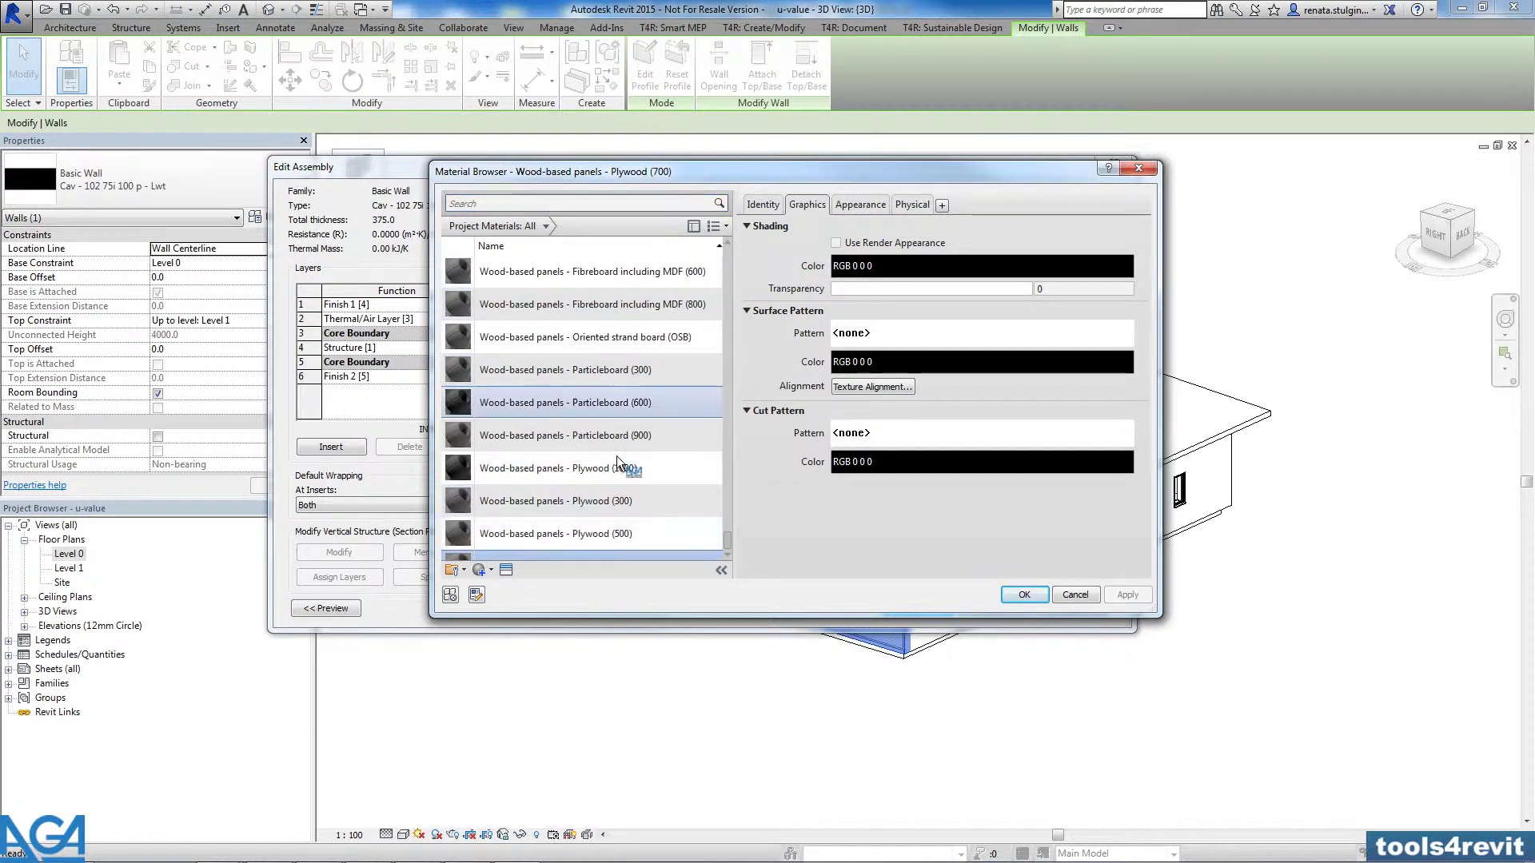
pyautogui.click(603, 539)
pyautogui.scroll(-1, 603, 539)
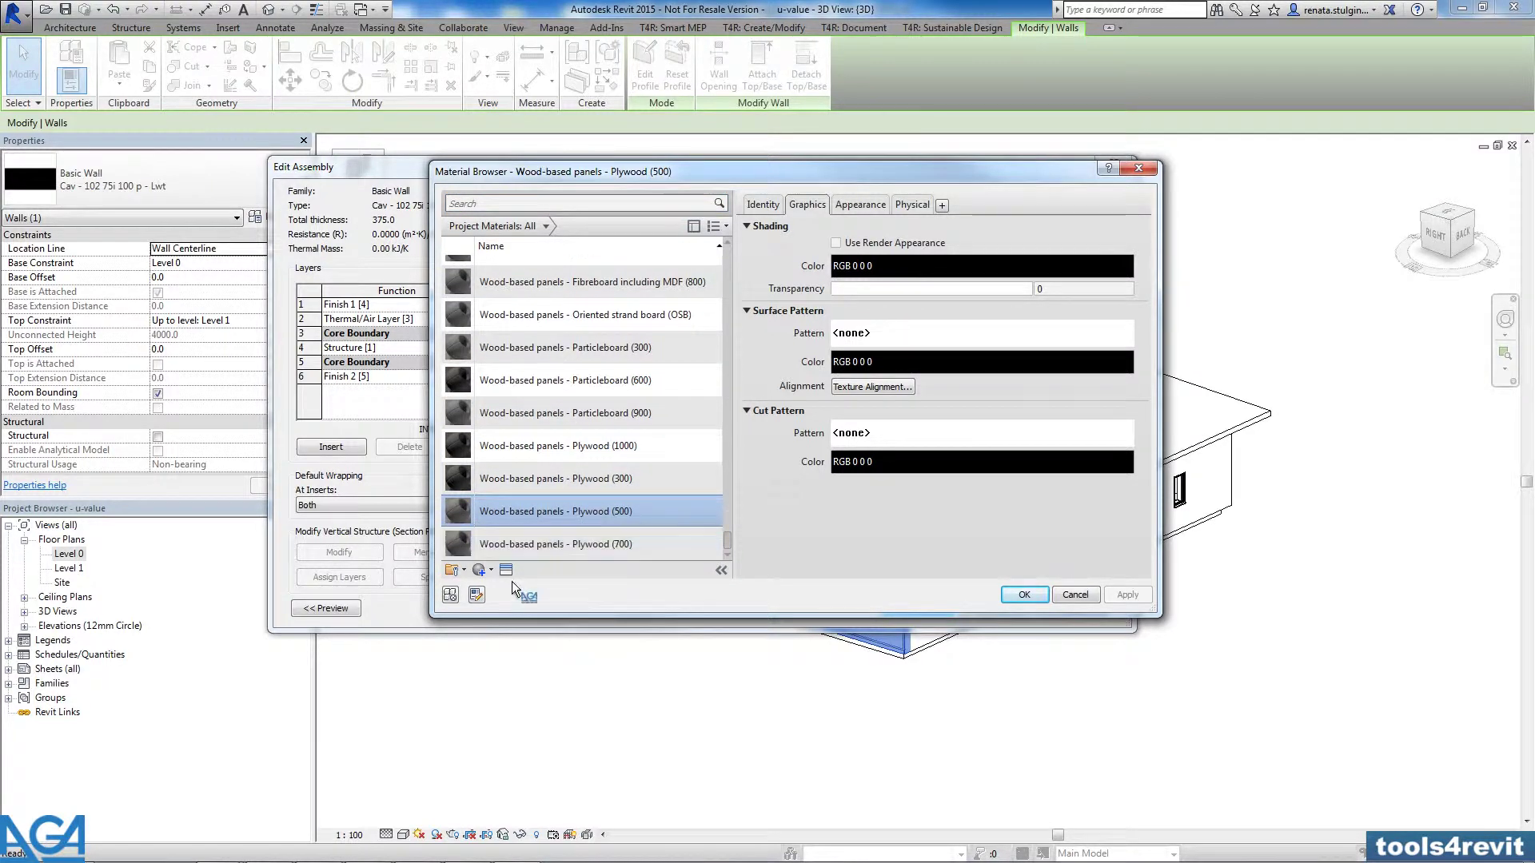
pyautogui.click(476, 597)
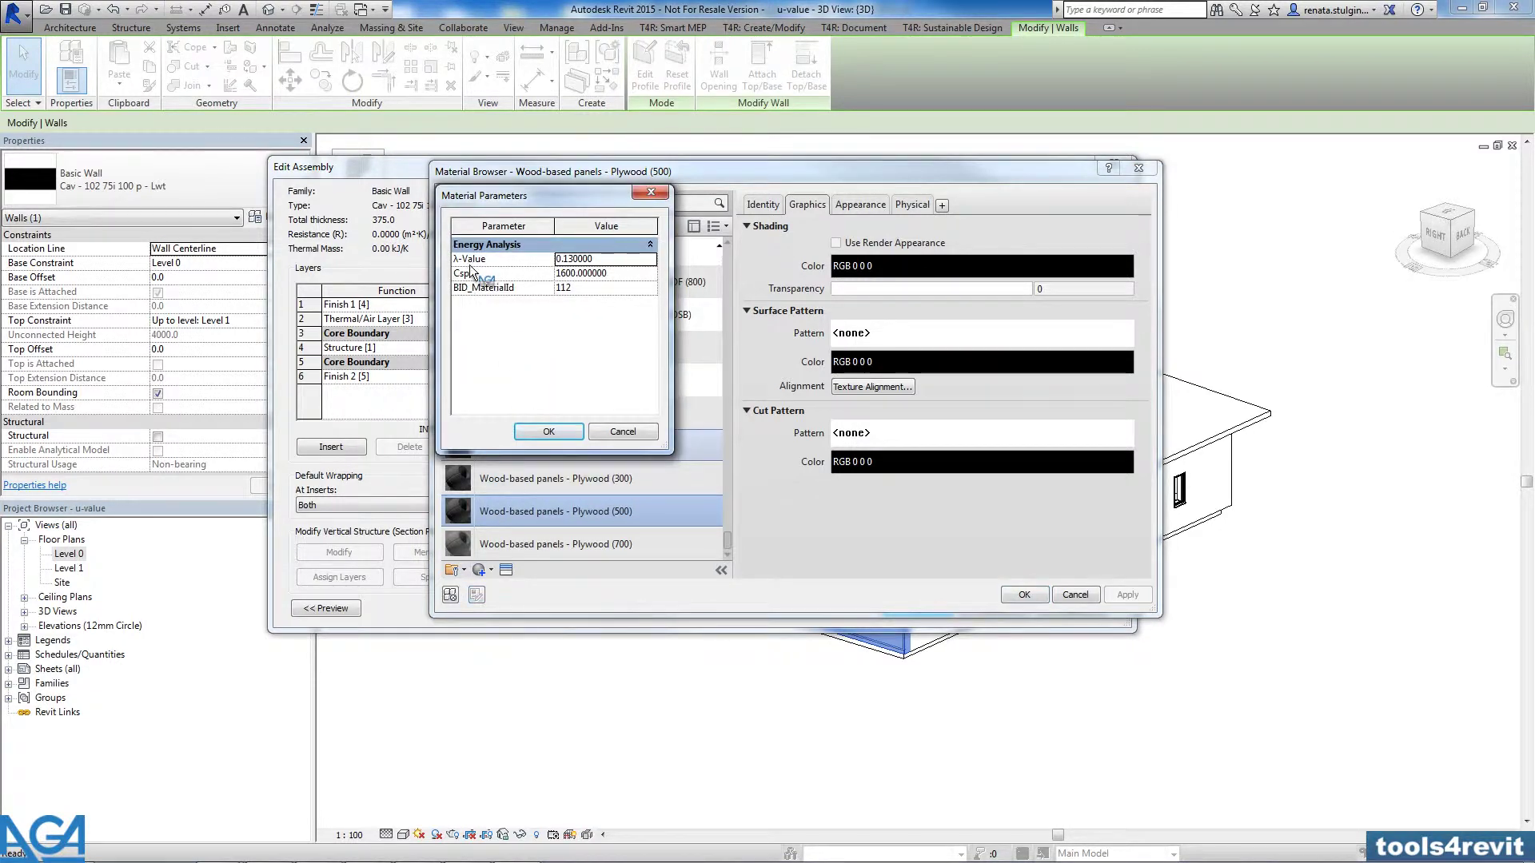
pyautogui.doubleClick(614, 260)
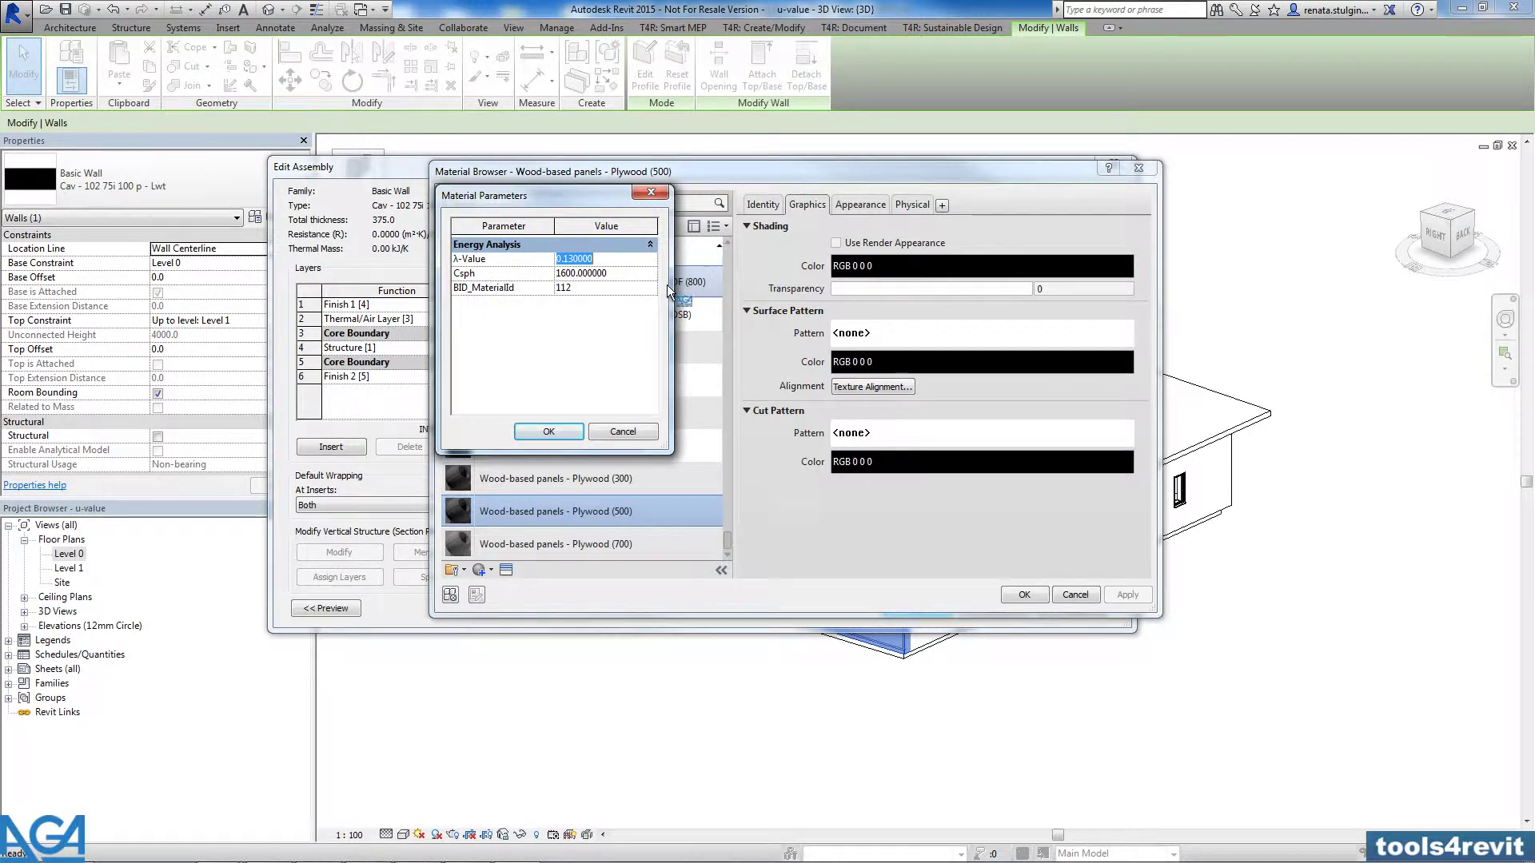
pyautogui.click(548, 431)
pyautogui.click(1032, 598)
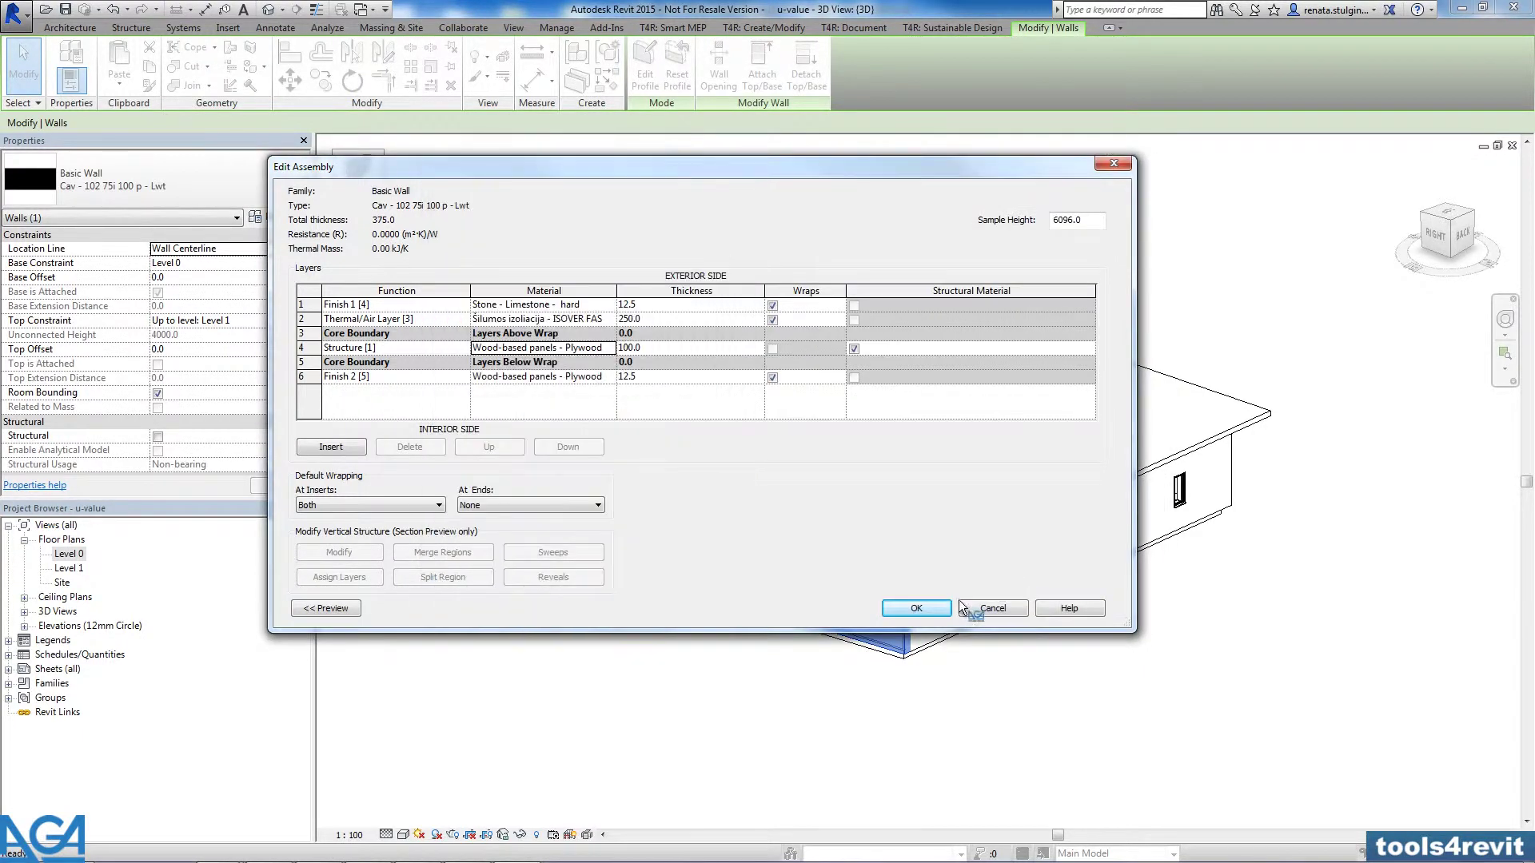
pyautogui.click(937, 607)
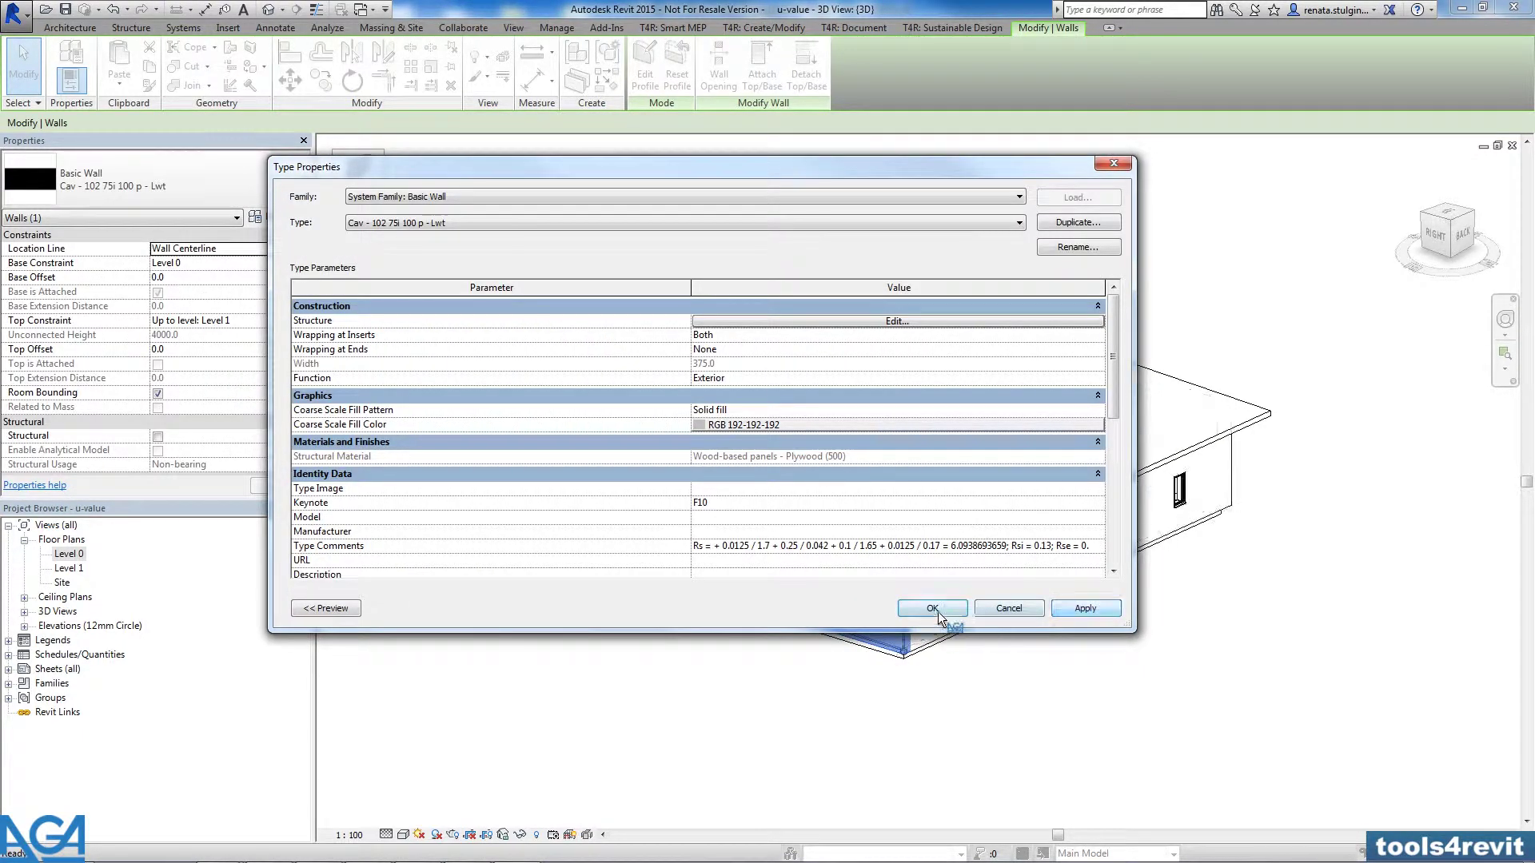
pyautogui.click(940, 607)
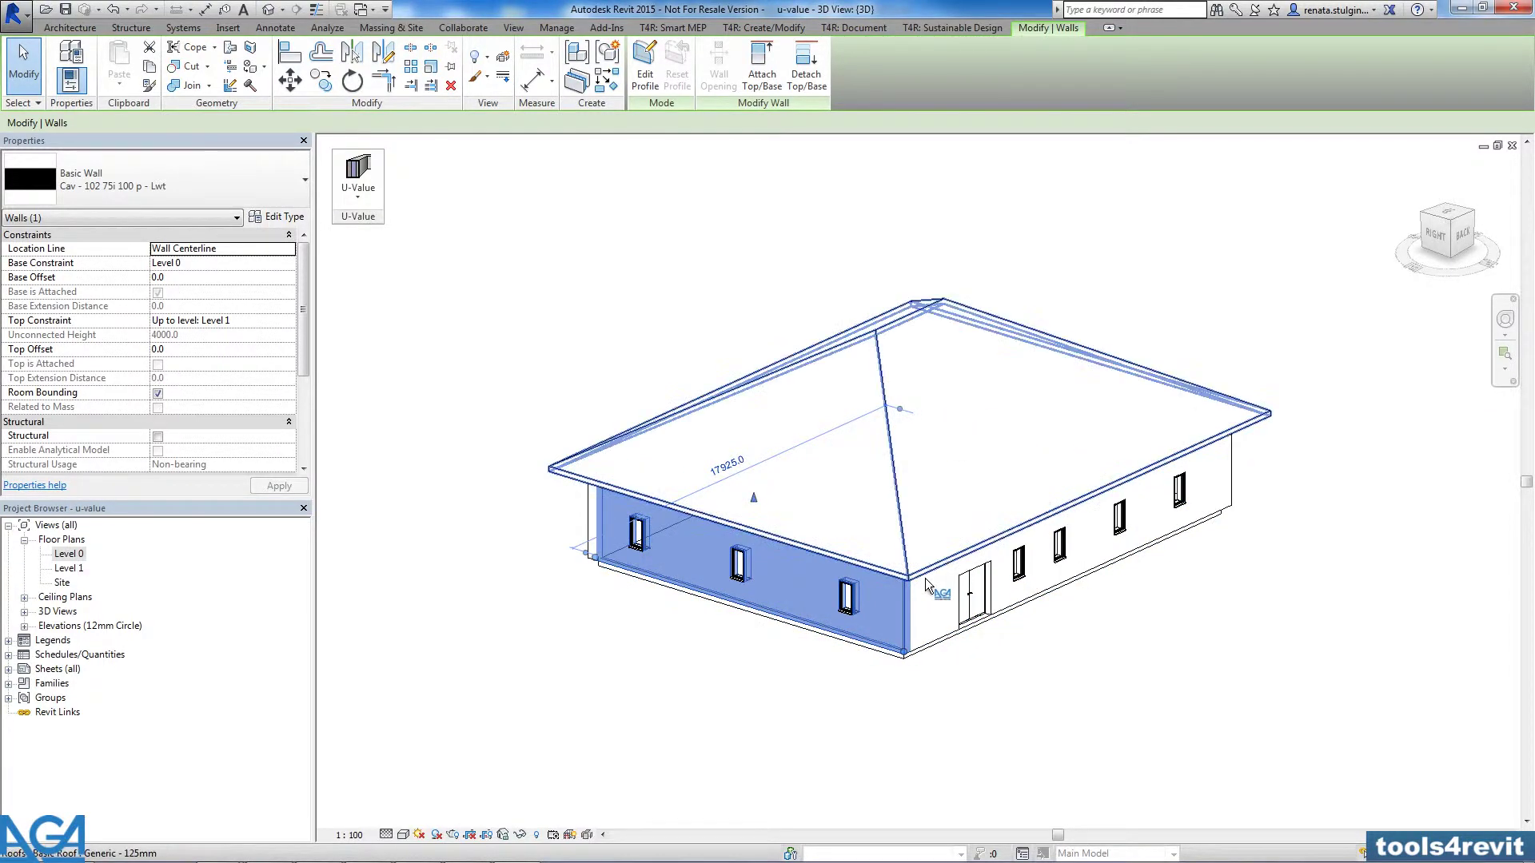
# Run Calculate U-Value from the U-Value menu and pick Walls from the category list
pyautogui.click(356, 190)
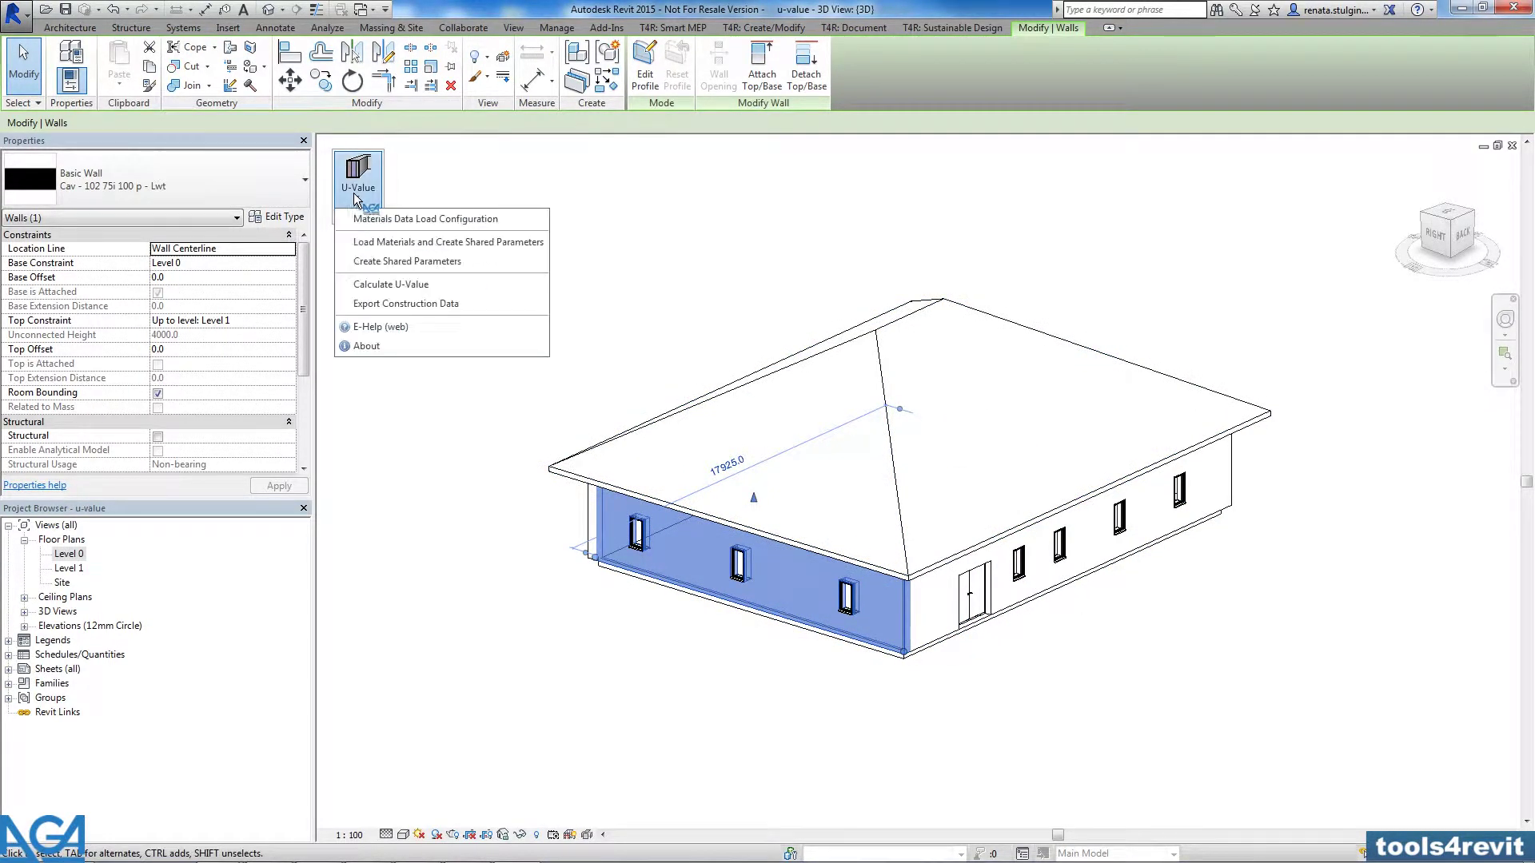
pyautogui.click(393, 290)
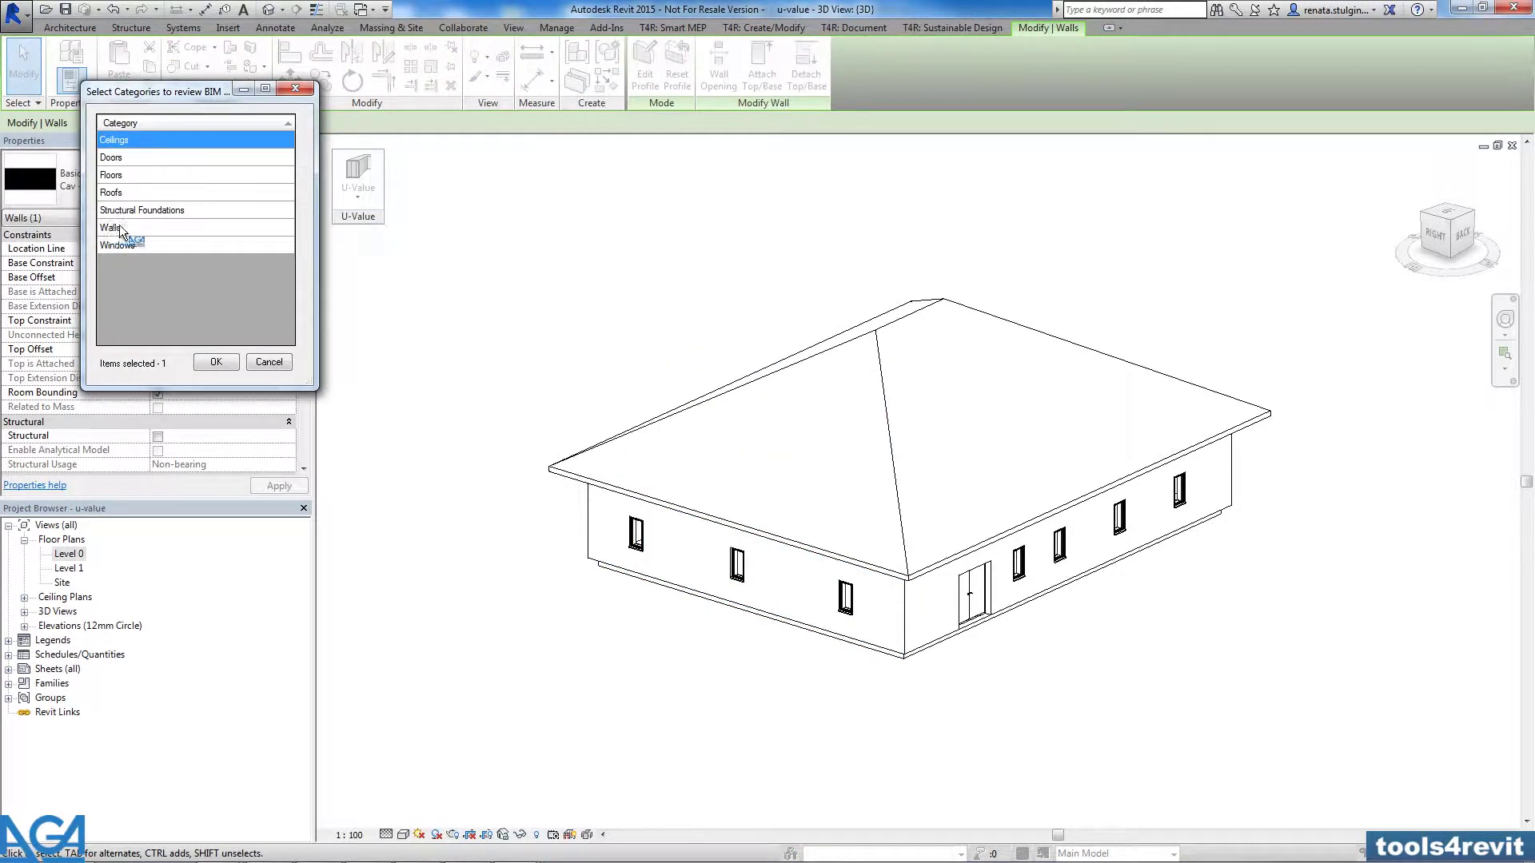
pyautogui.click(133, 176)
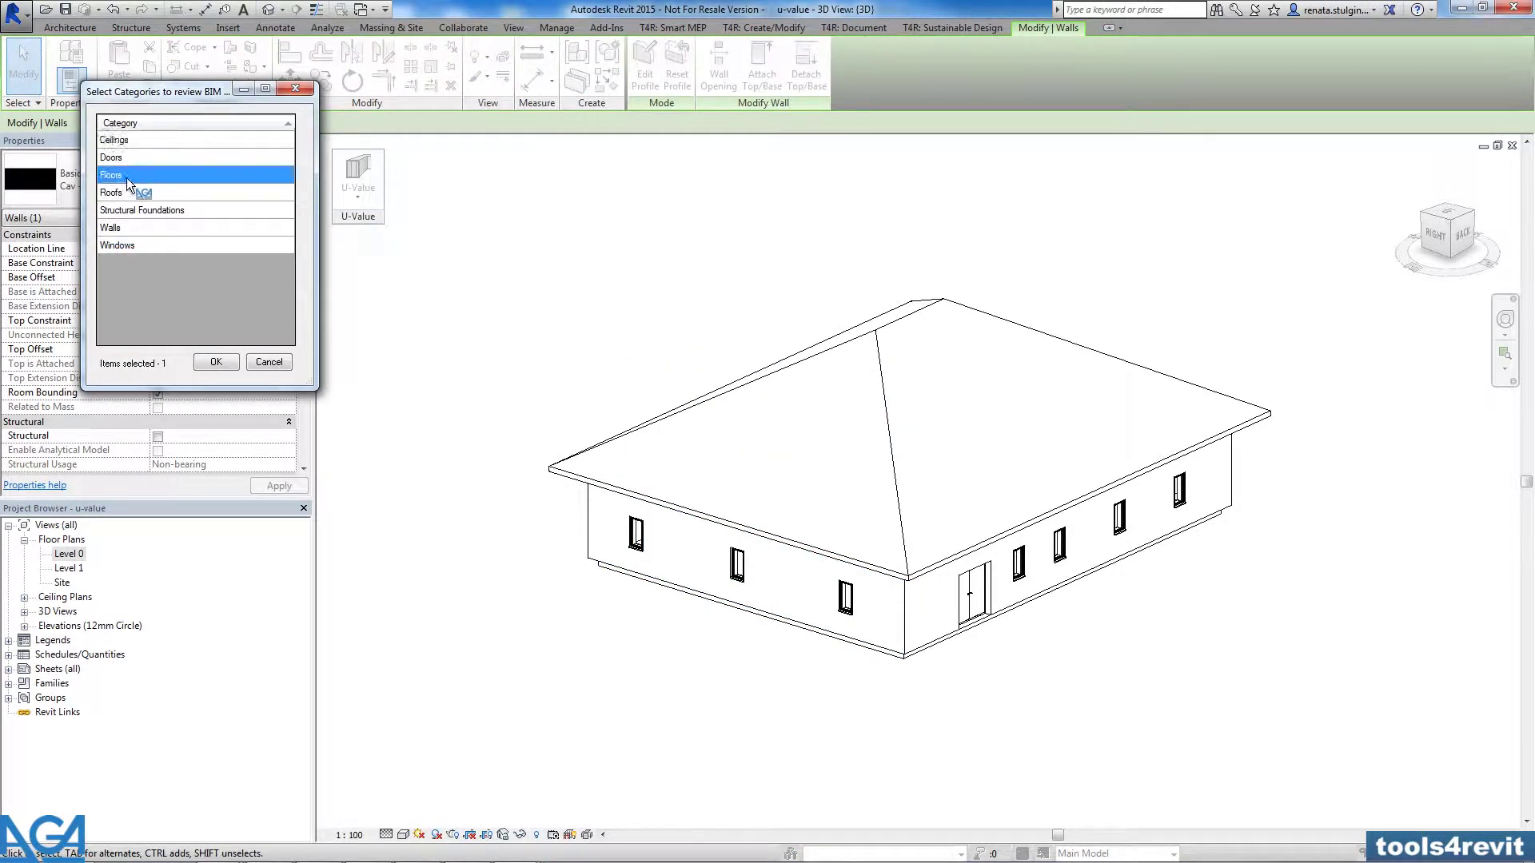
pyautogui.click(138, 192)
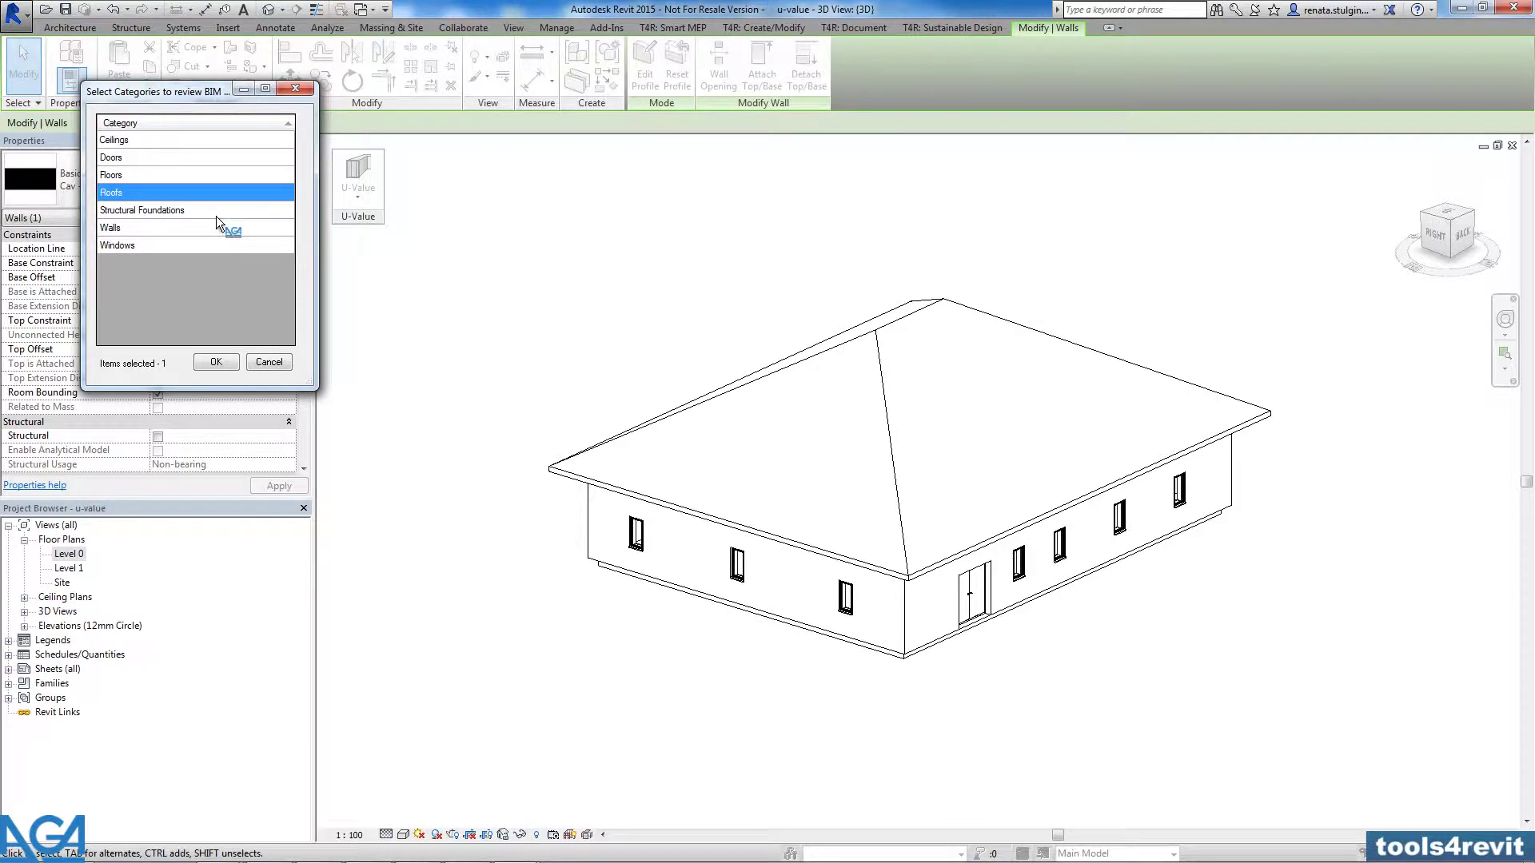
pyautogui.click(214, 213)
pyautogui.click(146, 227)
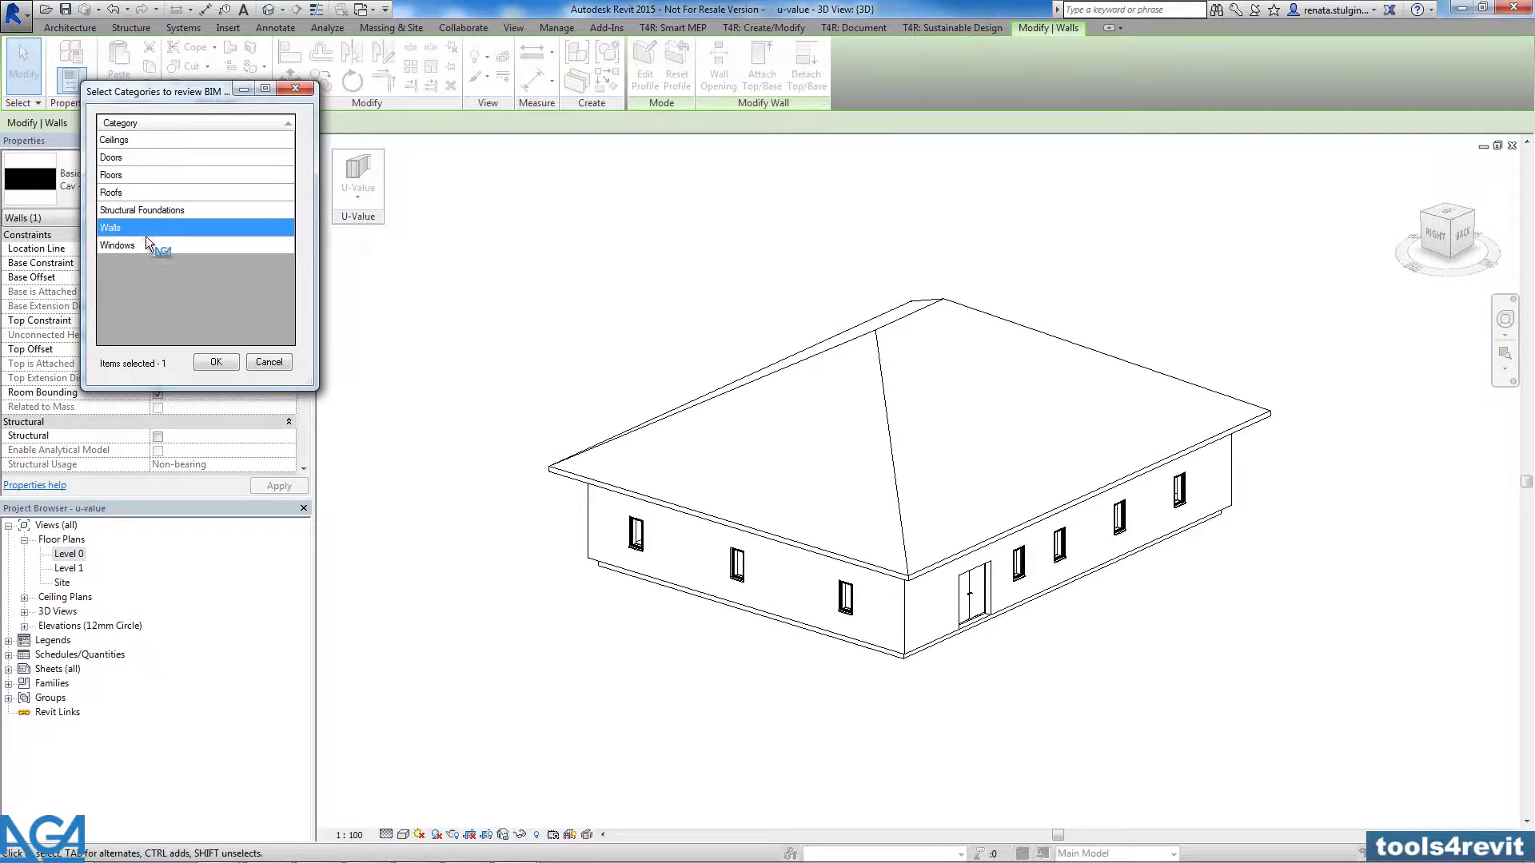
pyautogui.click(146, 243)
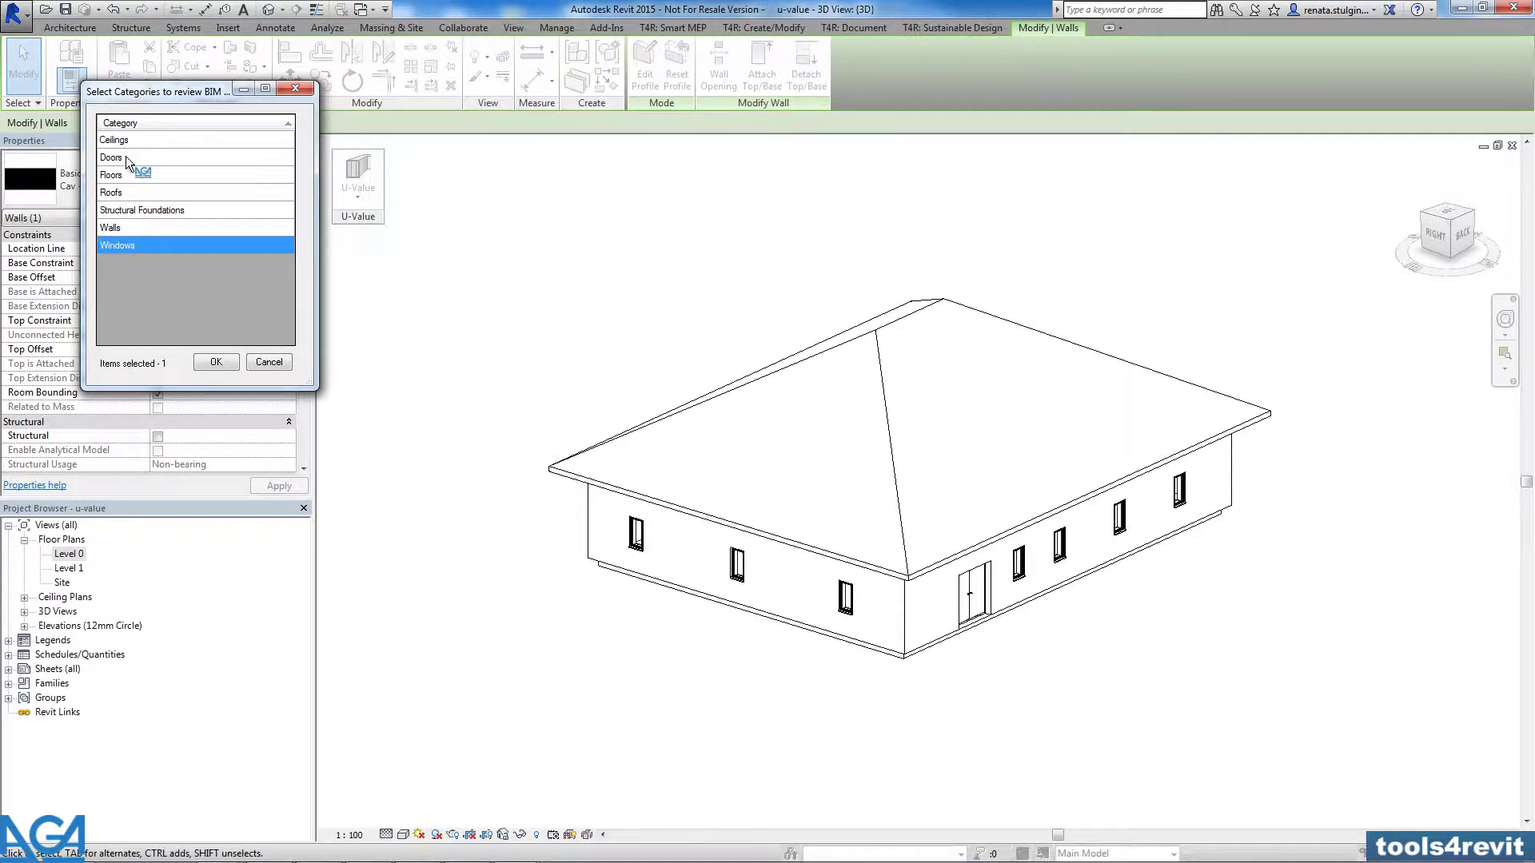
pyautogui.click(139, 229)
pyautogui.click(214, 362)
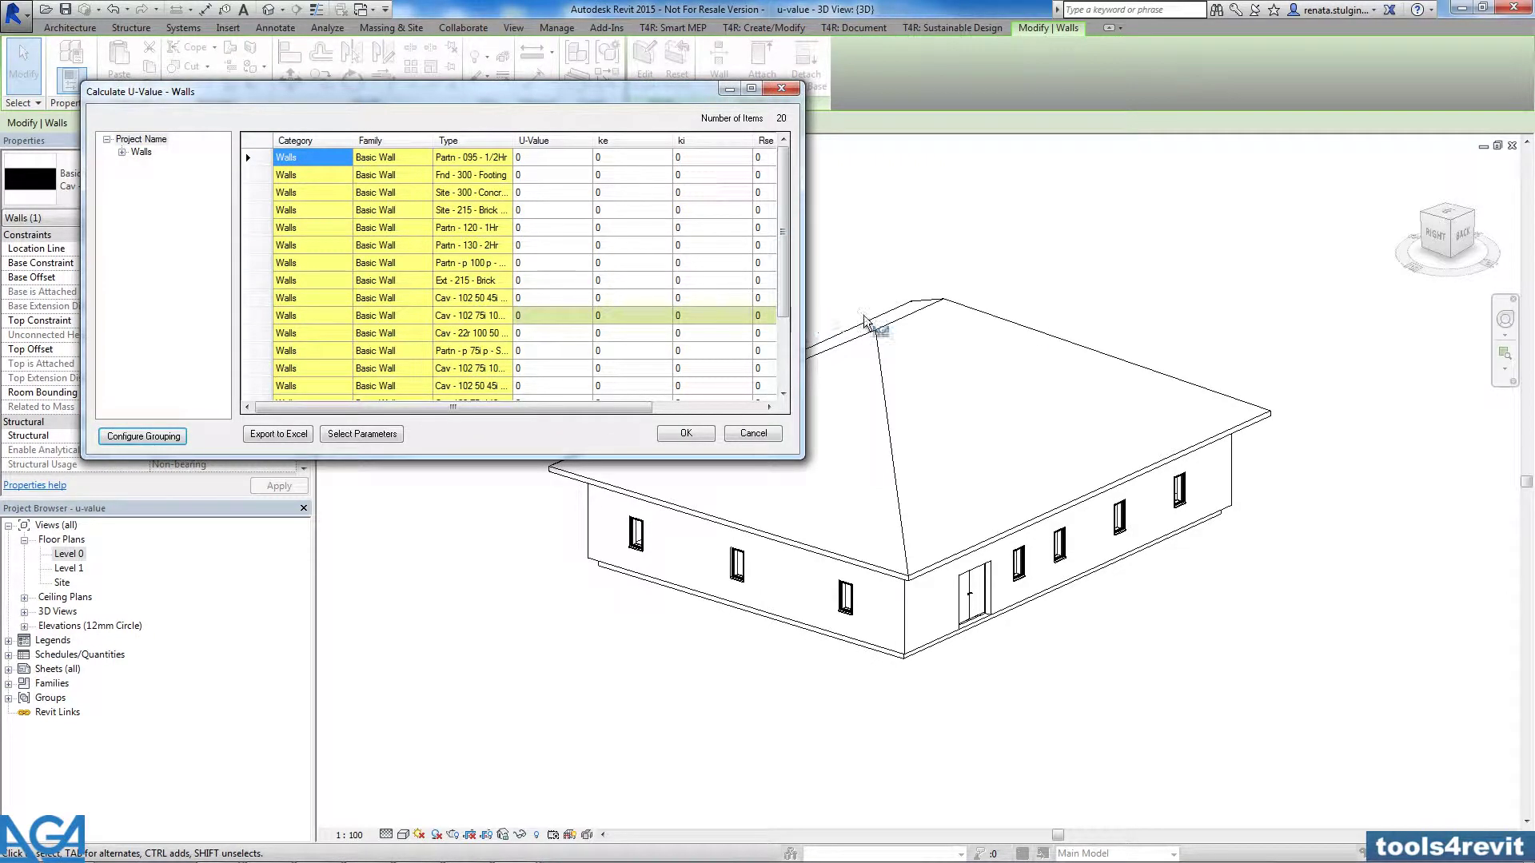
# Widen the wall table to show the Rsi column and bring up the cavity wall row's calculation options
pyautogui.moveTo(807, 323); pyautogui.dragTo(1235, 348)
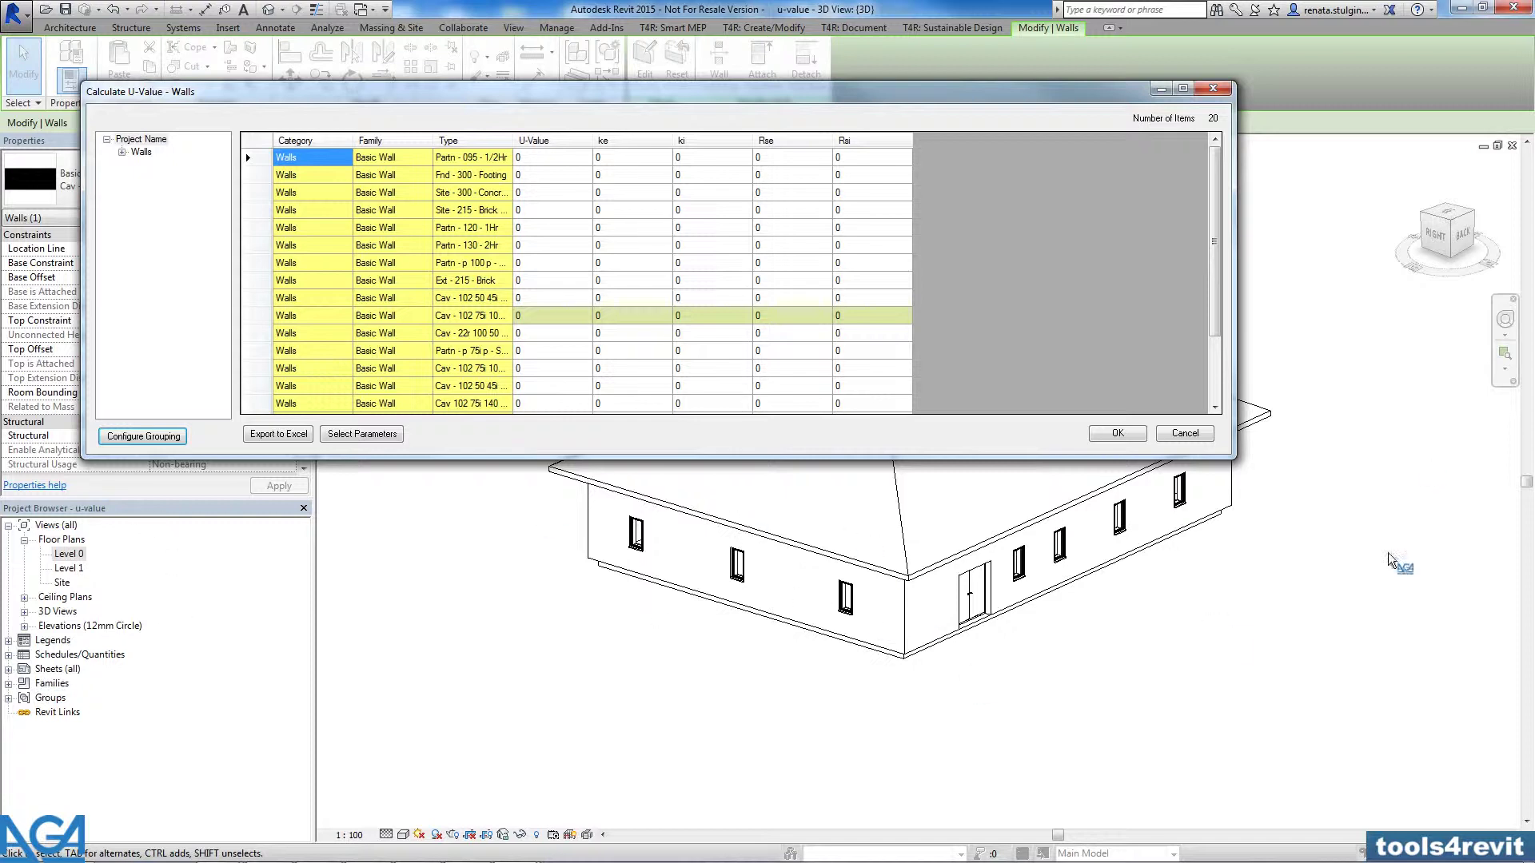
pyautogui.click(544, 318)
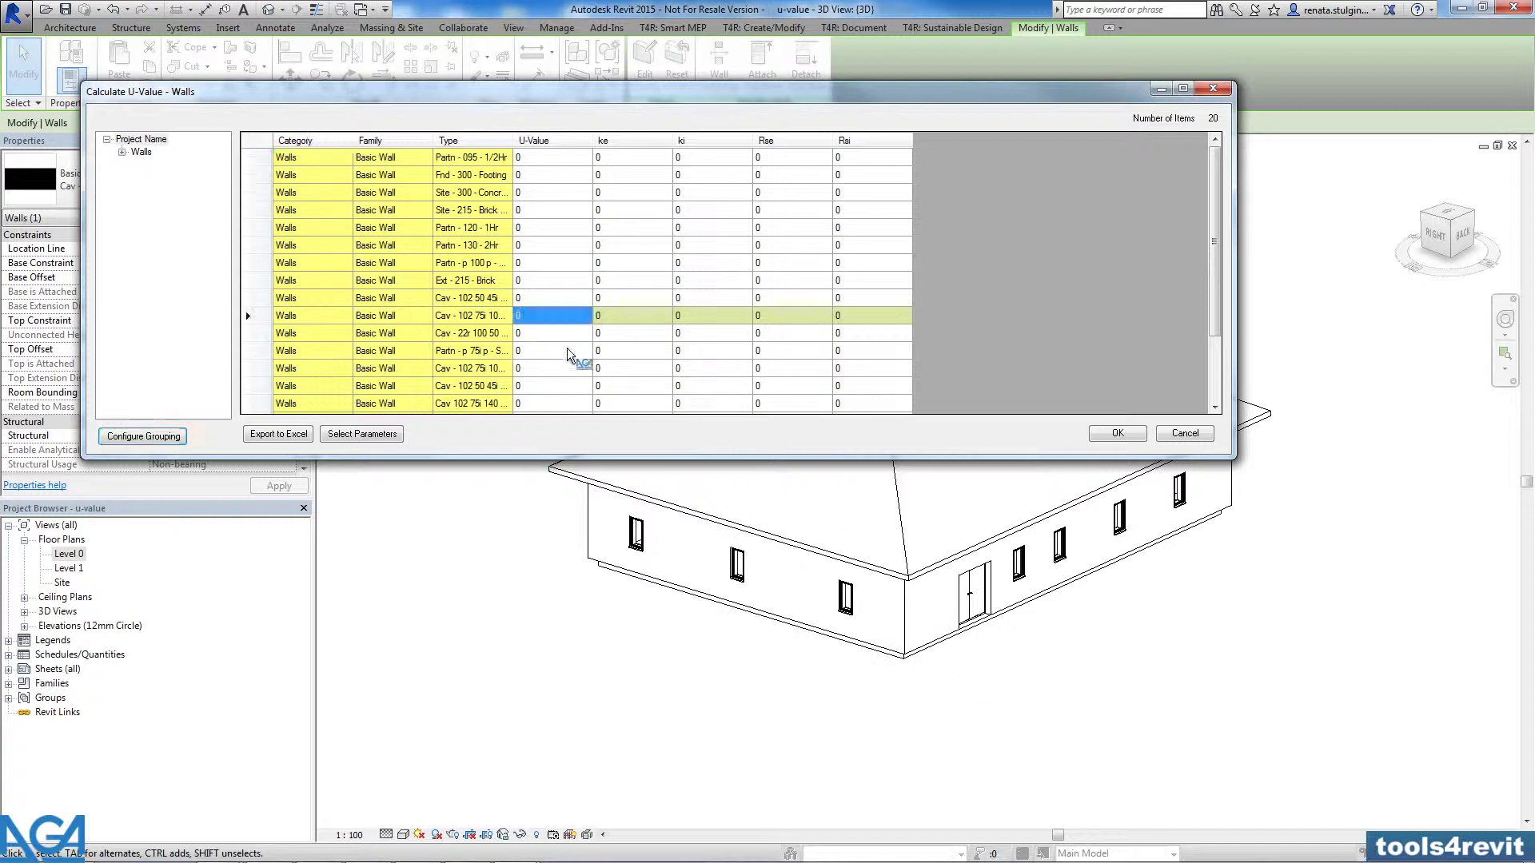
pyautogui.rightClick(549, 320)
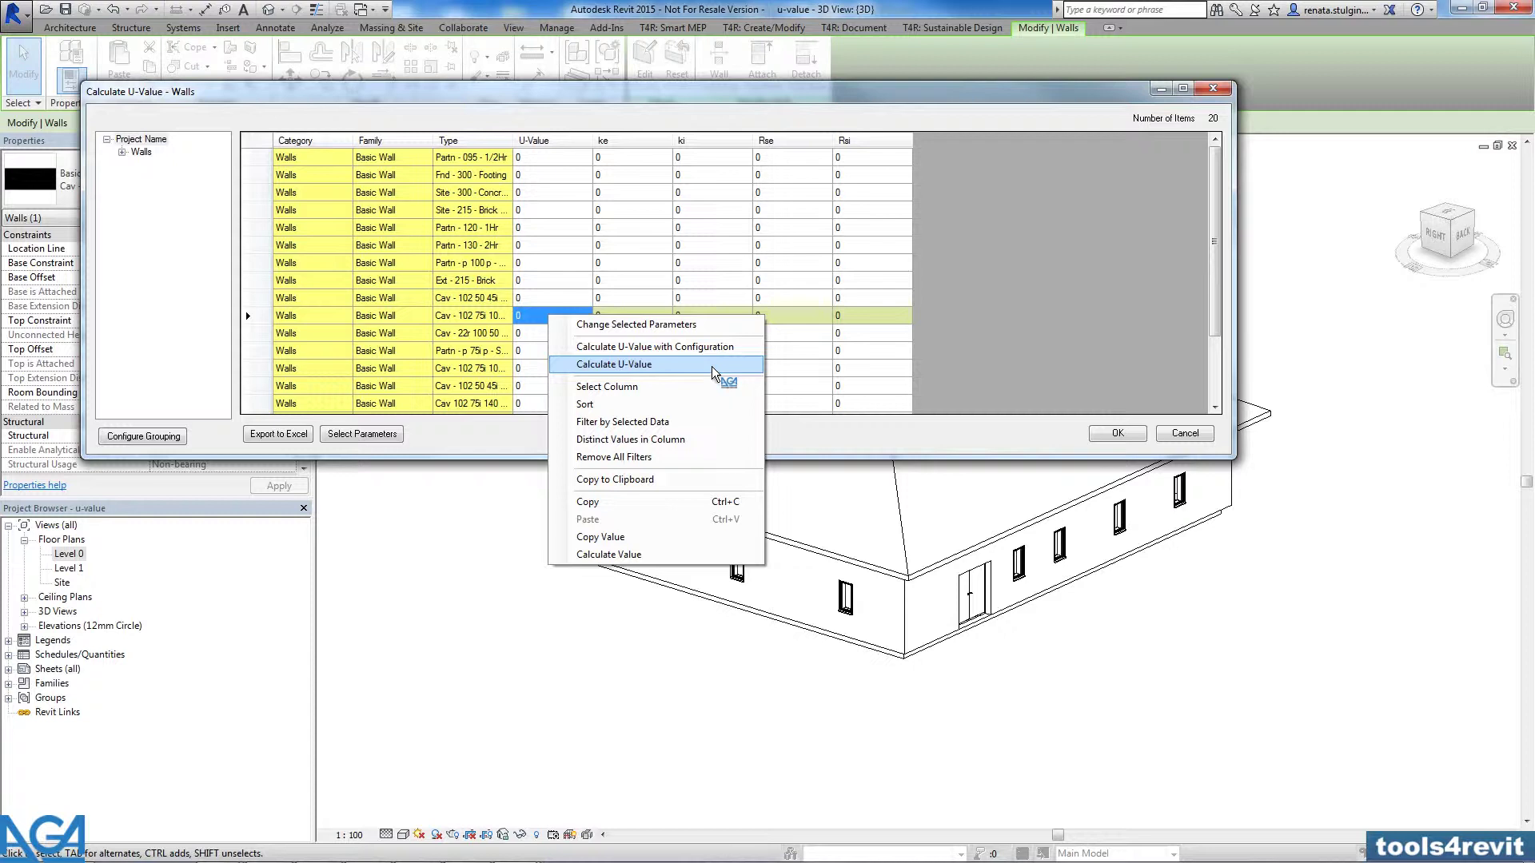
# Calculate the cavity wall's U-value, giving 0.14 with ke 27500 and ki 84000
pyautogui.click(711, 365)
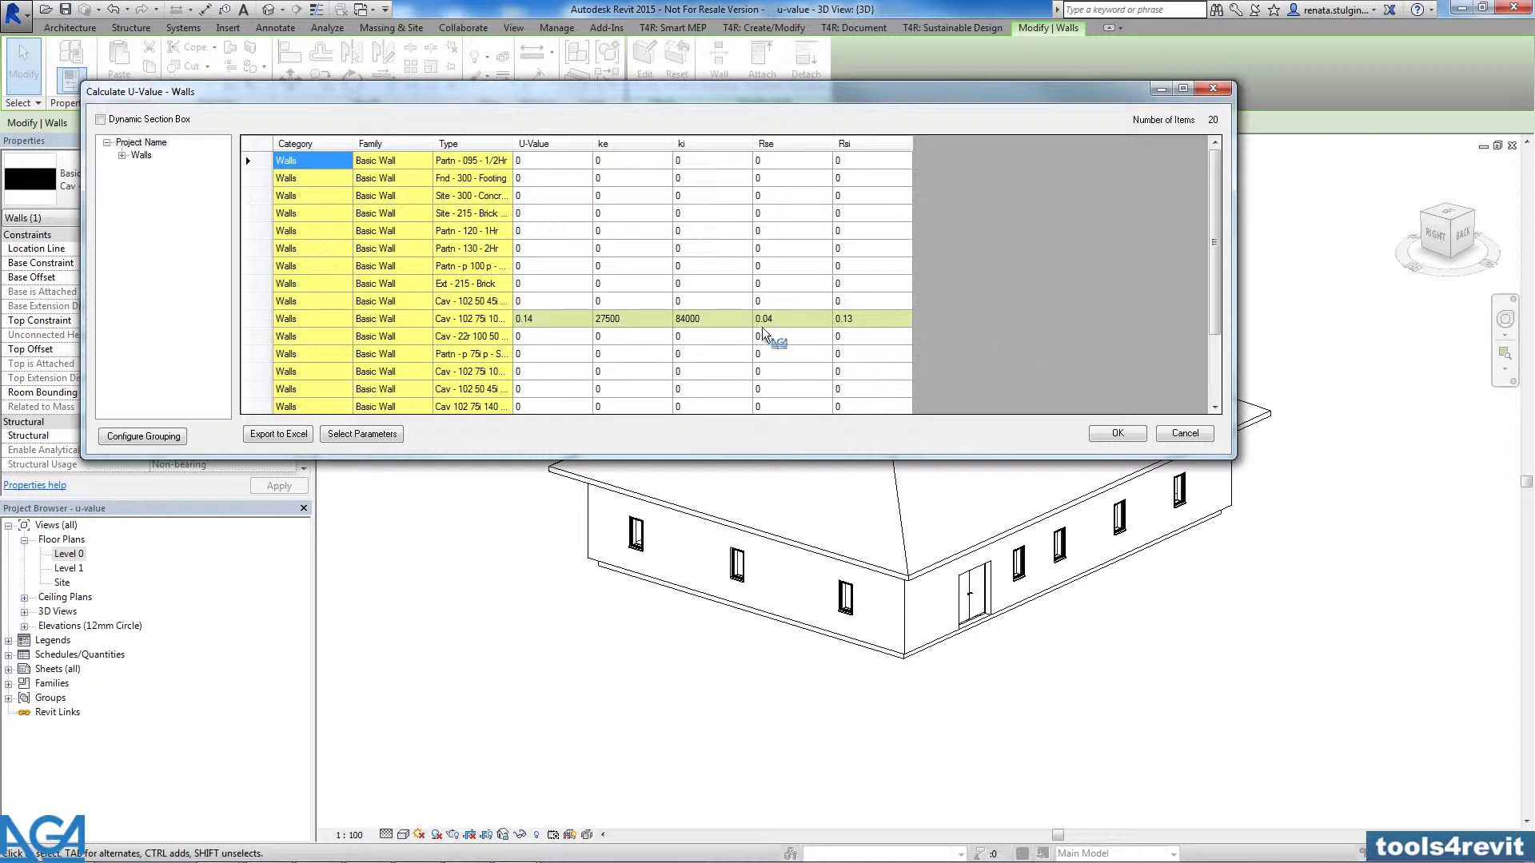
pyautogui.click(547, 318)
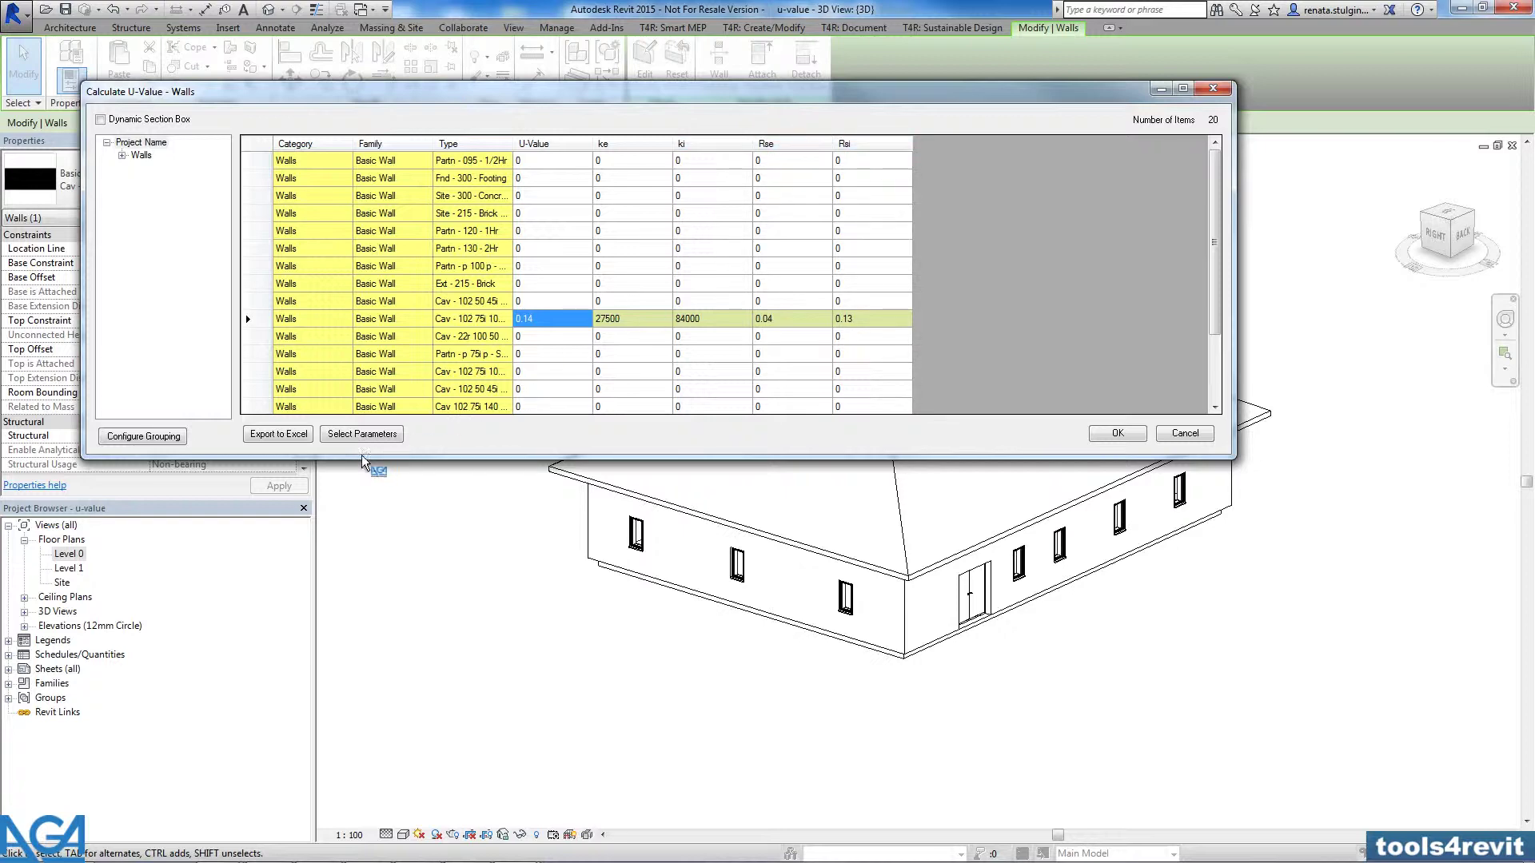
pyautogui.click(369, 436)
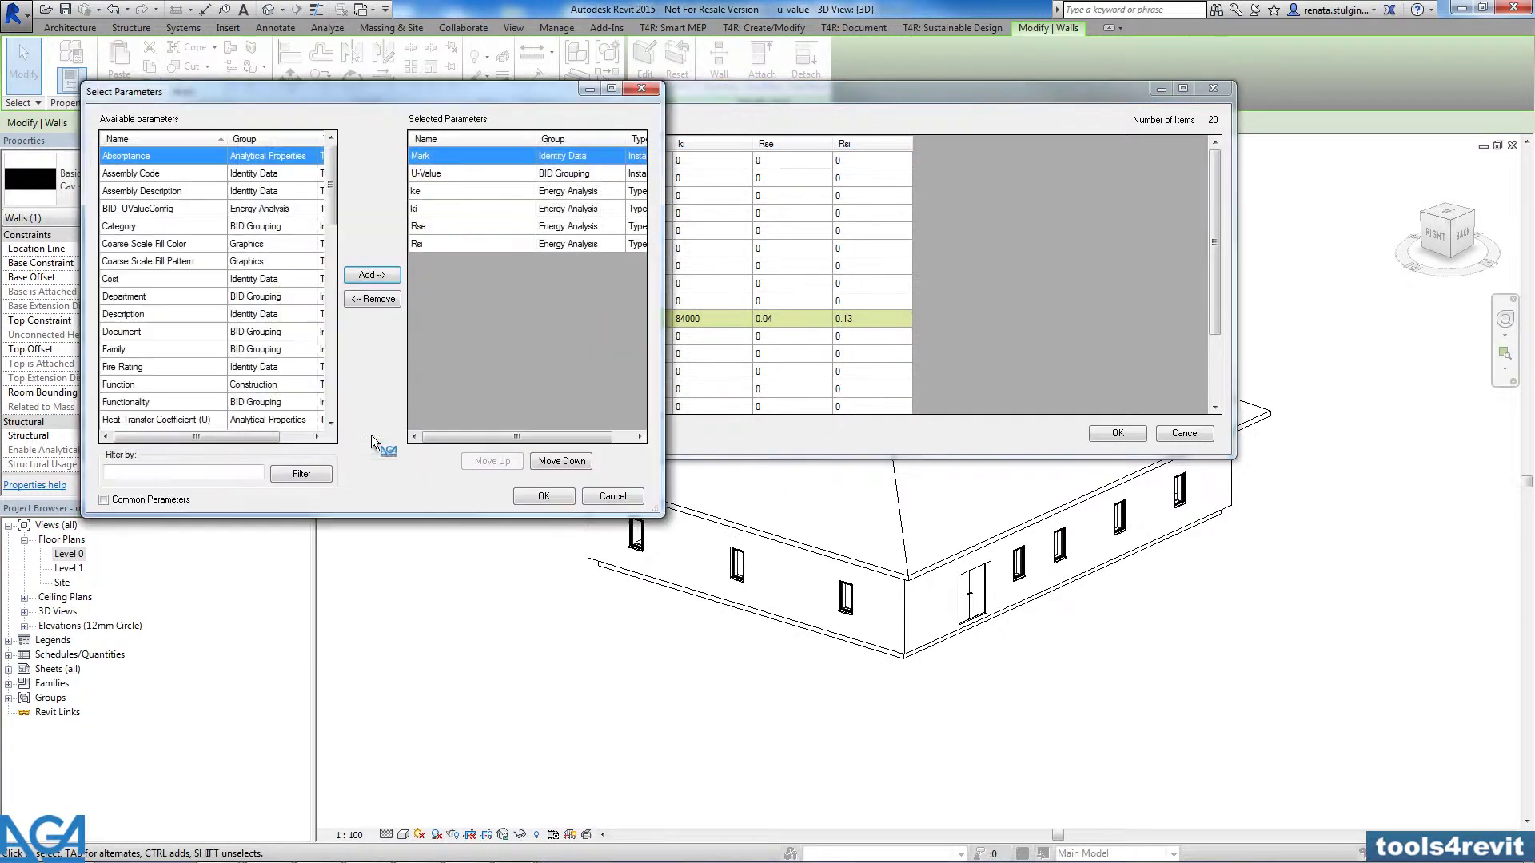
pyautogui.moveTo(332, 189); pyautogui.dragTo(333, 152)
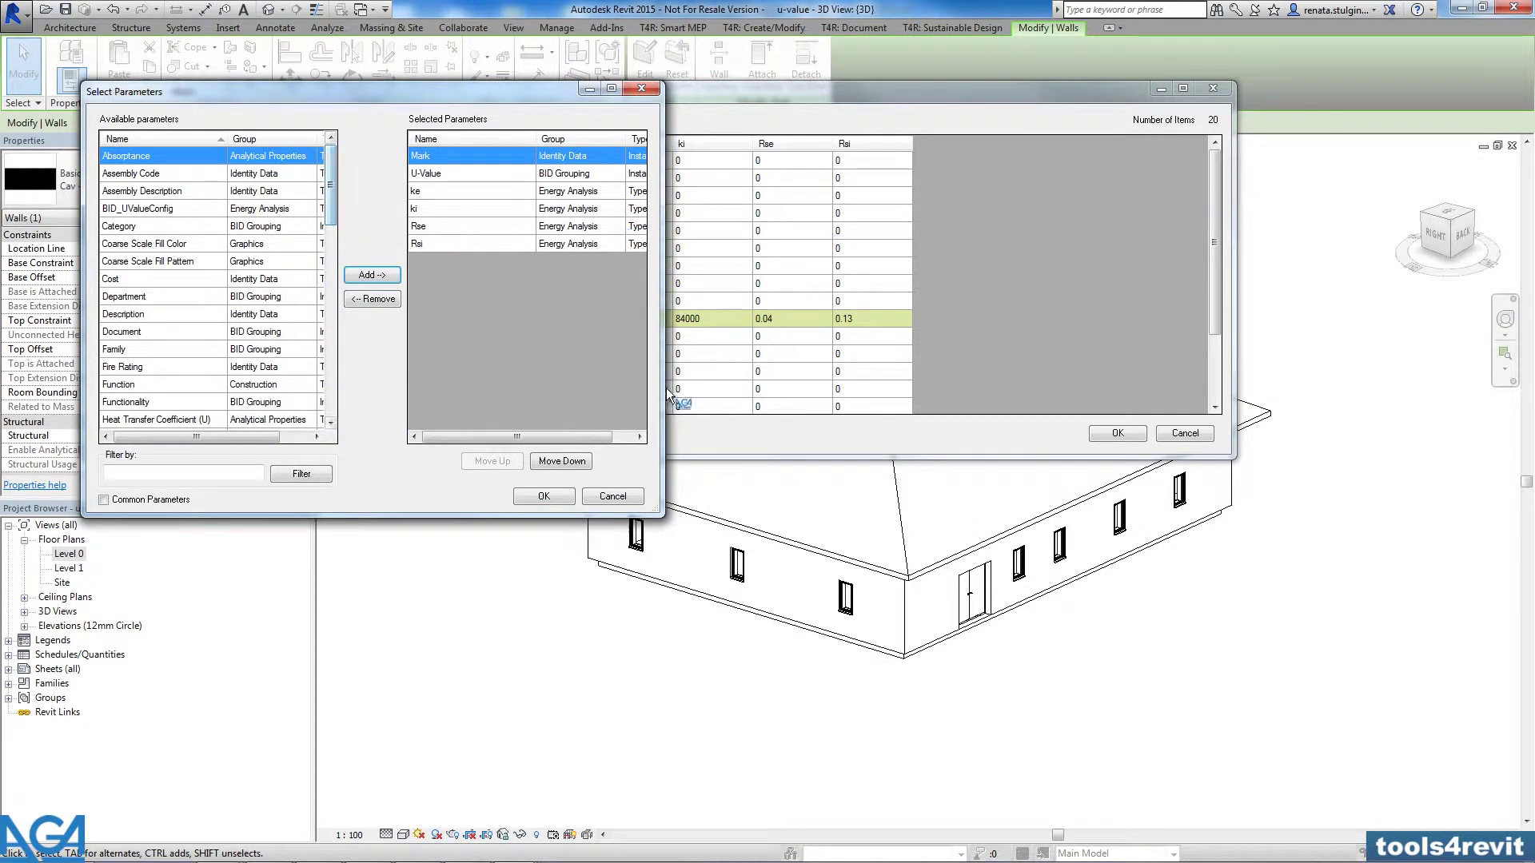
pyautogui.click(613, 496)
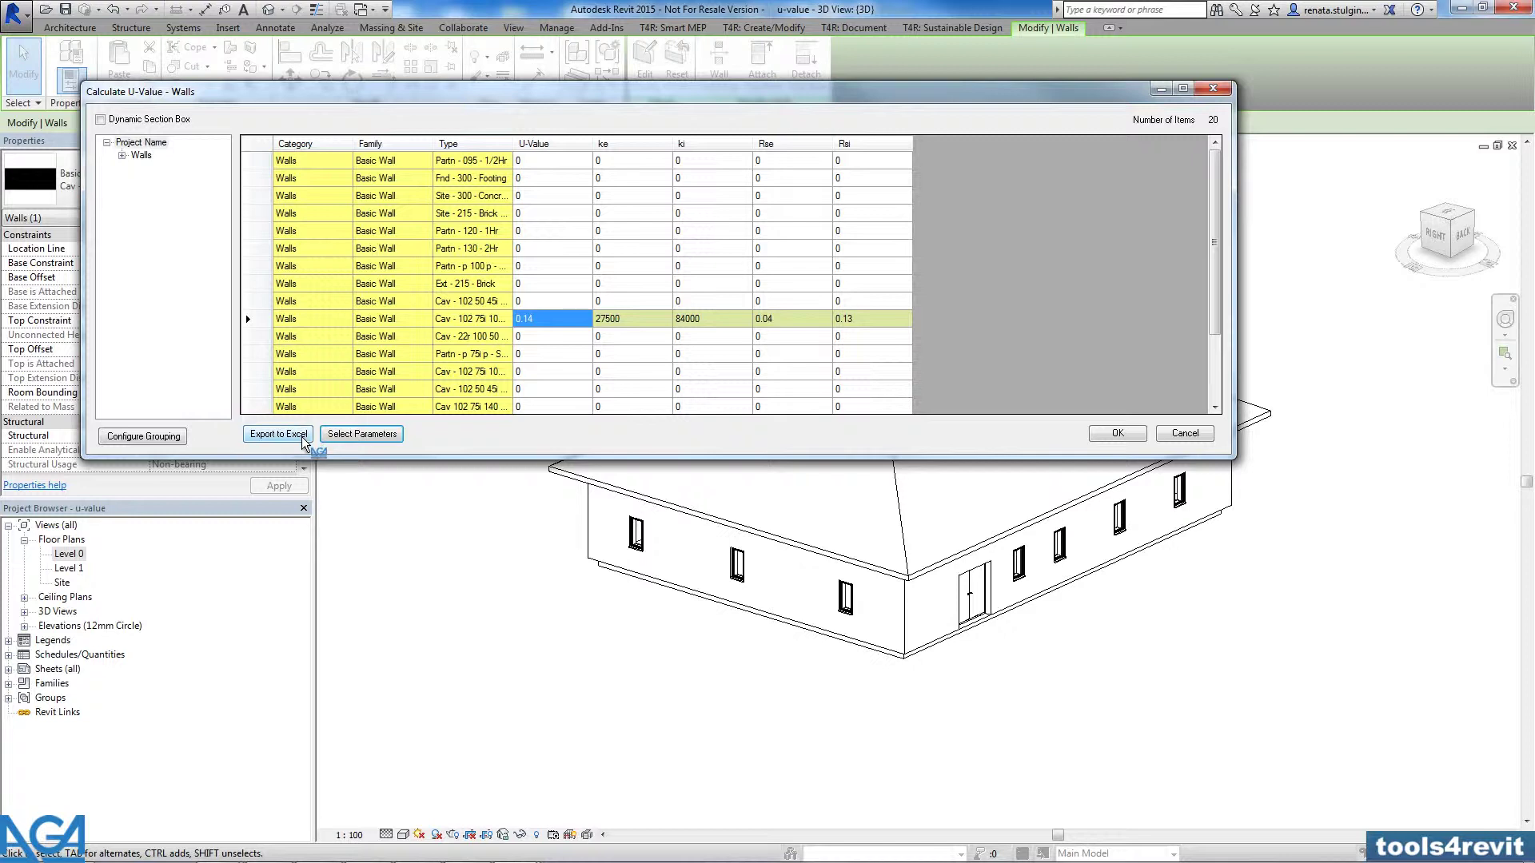
# Open the U-value configuration for the cavity wall's 0.14 value and check its 250 ISOVER FASOTERM NF layer
pyautogui.click(558, 321)
pyautogui.rightClick(552, 316)
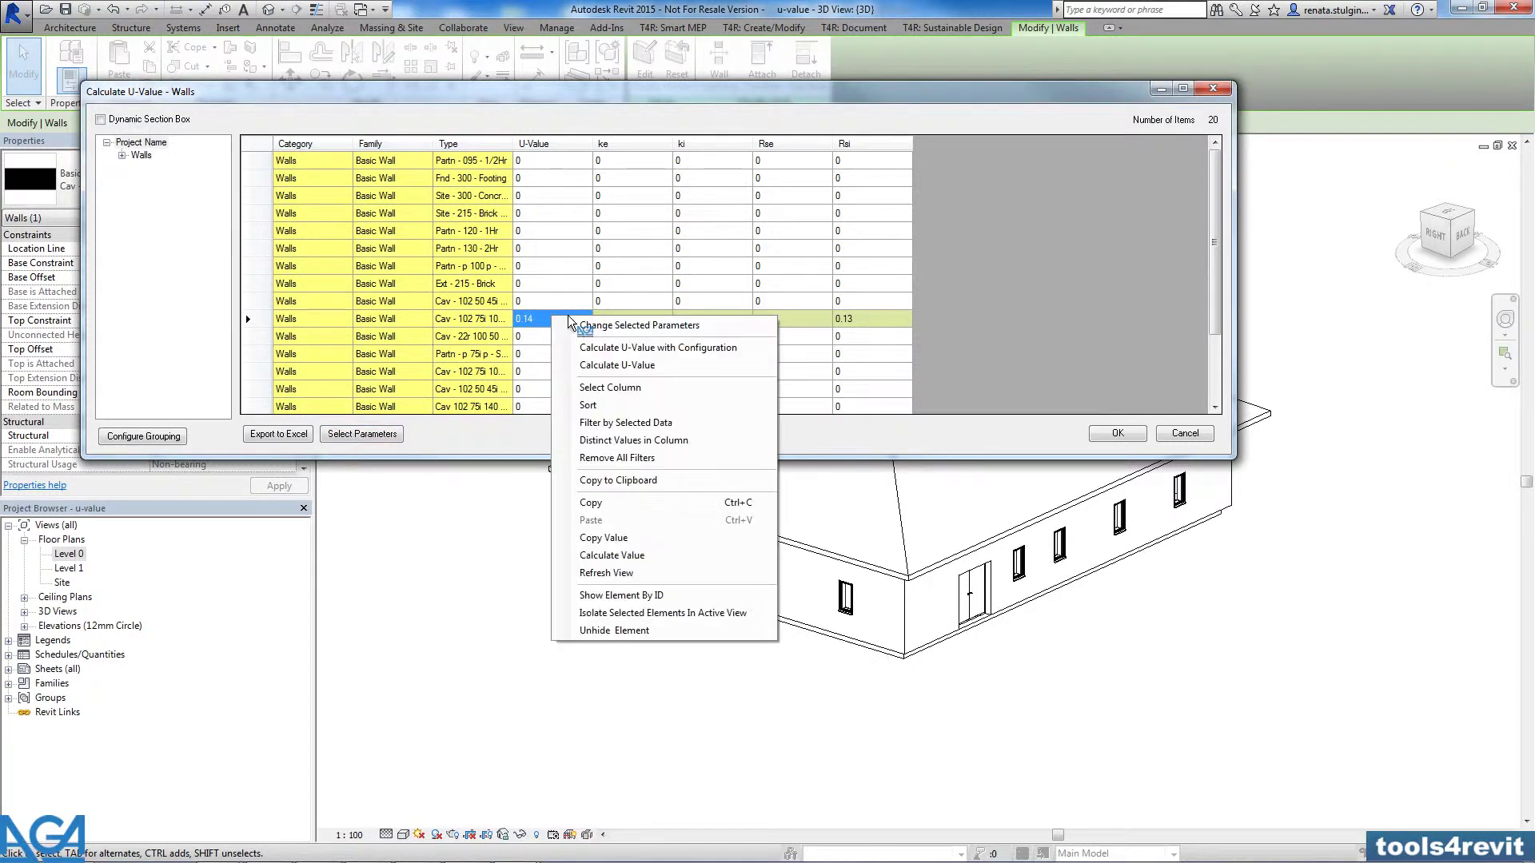
pyautogui.click(760, 353)
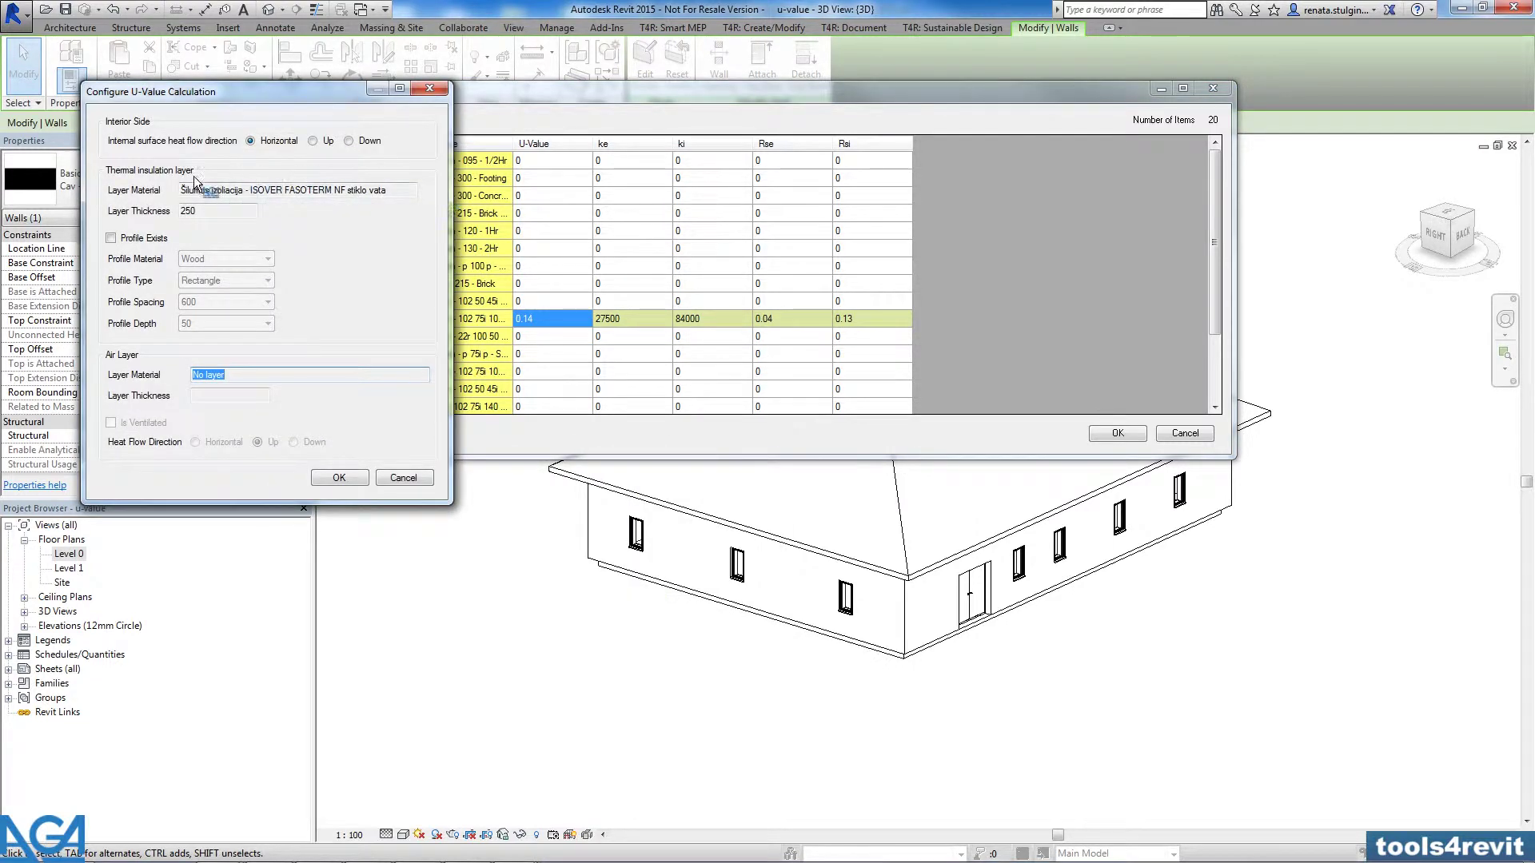
pyautogui.moveTo(170, 173); pyautogui.dragTo(136, 162)
pyautogui.click(209, 213)
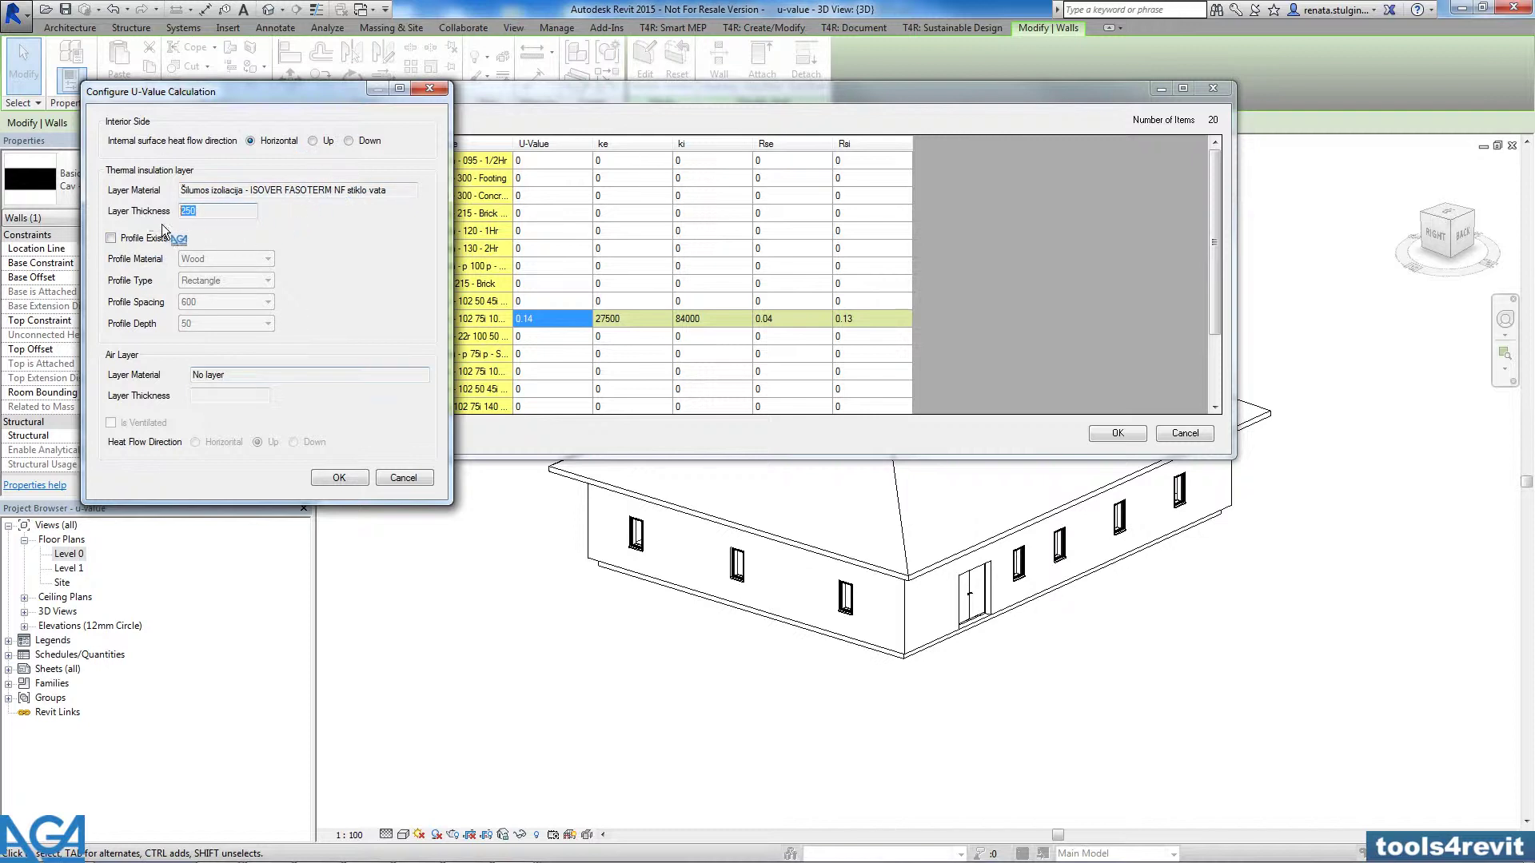
# Enable profiles in the insulation layer and try steel Z profiles at spacing 600, depth 1
pyautogui.click(111, 238)
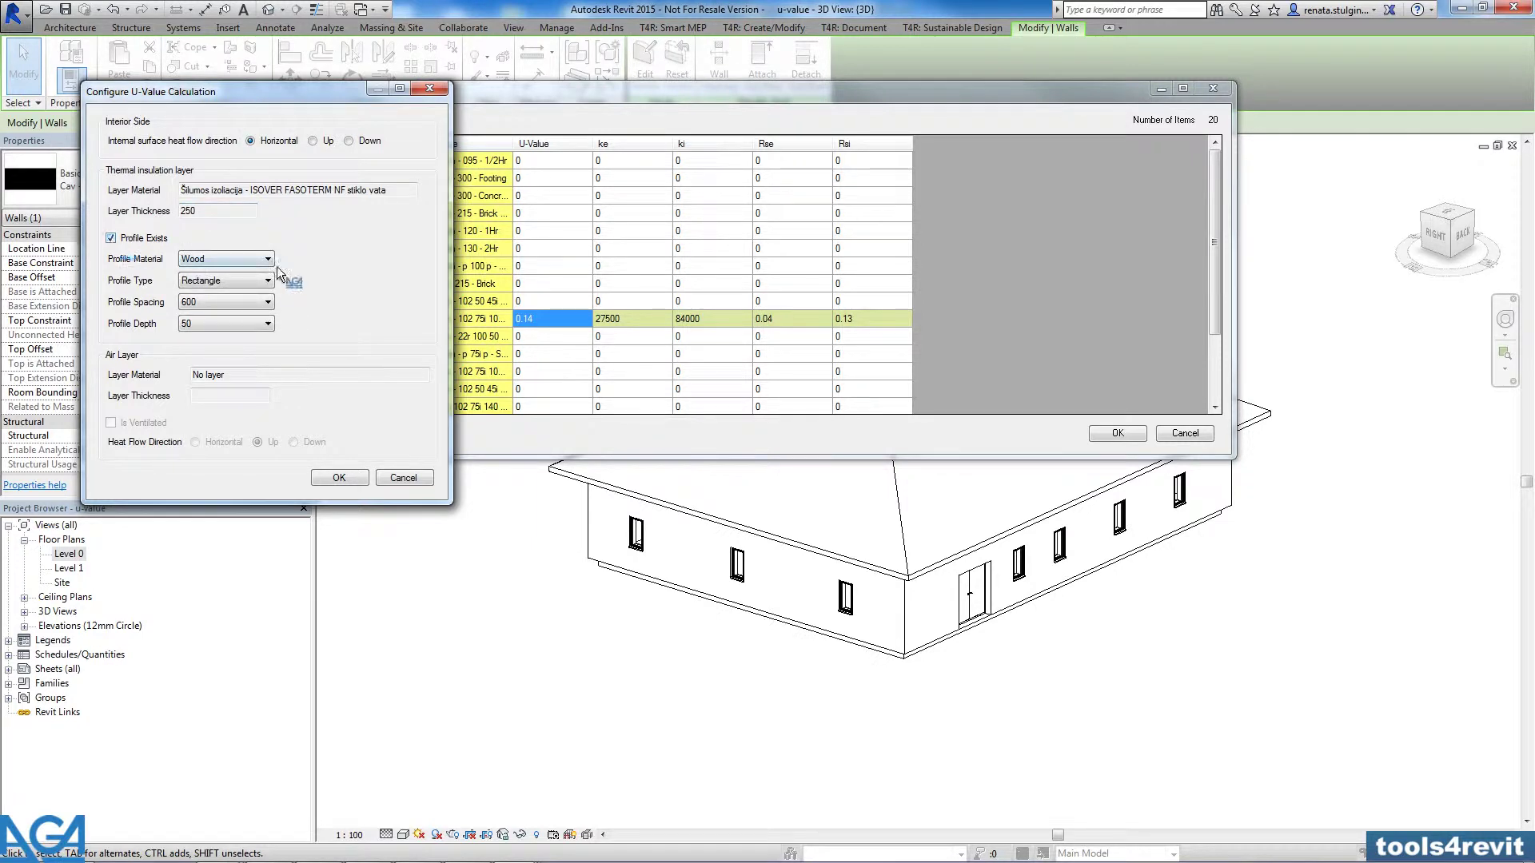
pyautogui.click(267, 260)
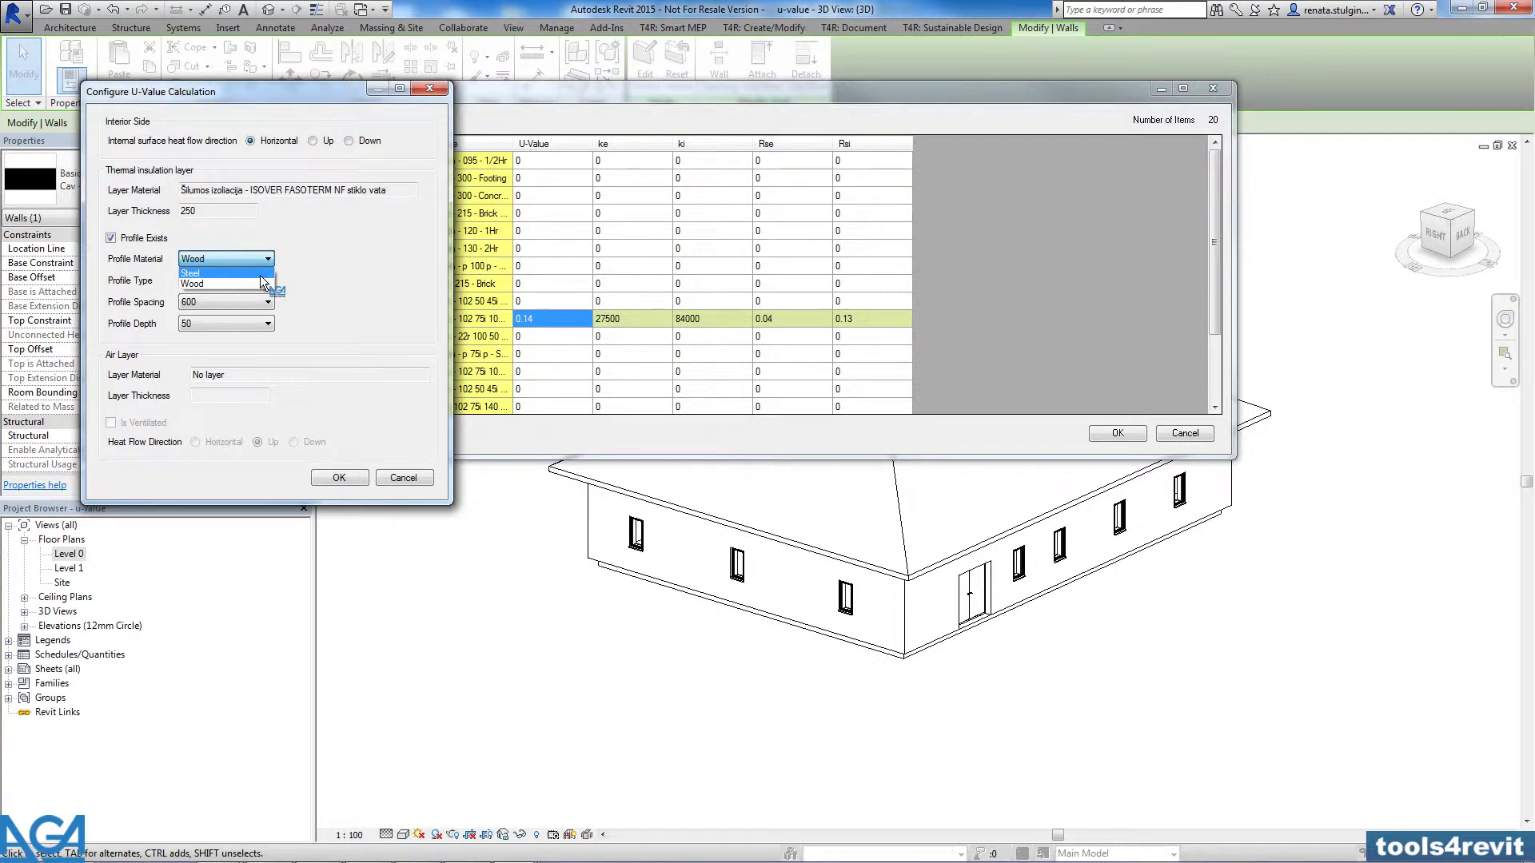
pyautogui.click(261, 274)
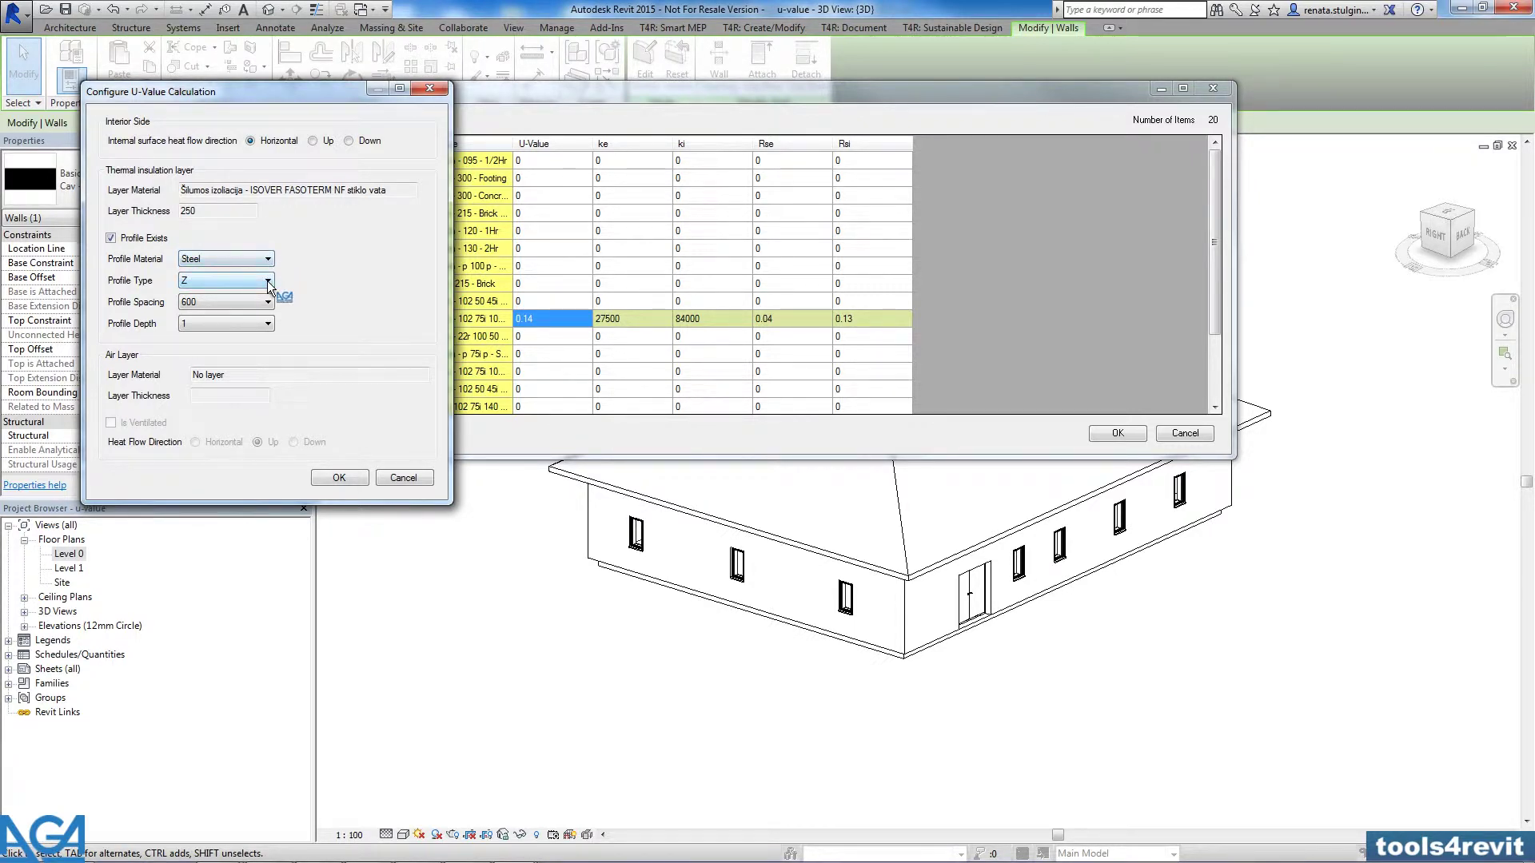
pyautogui.click(267, 282)
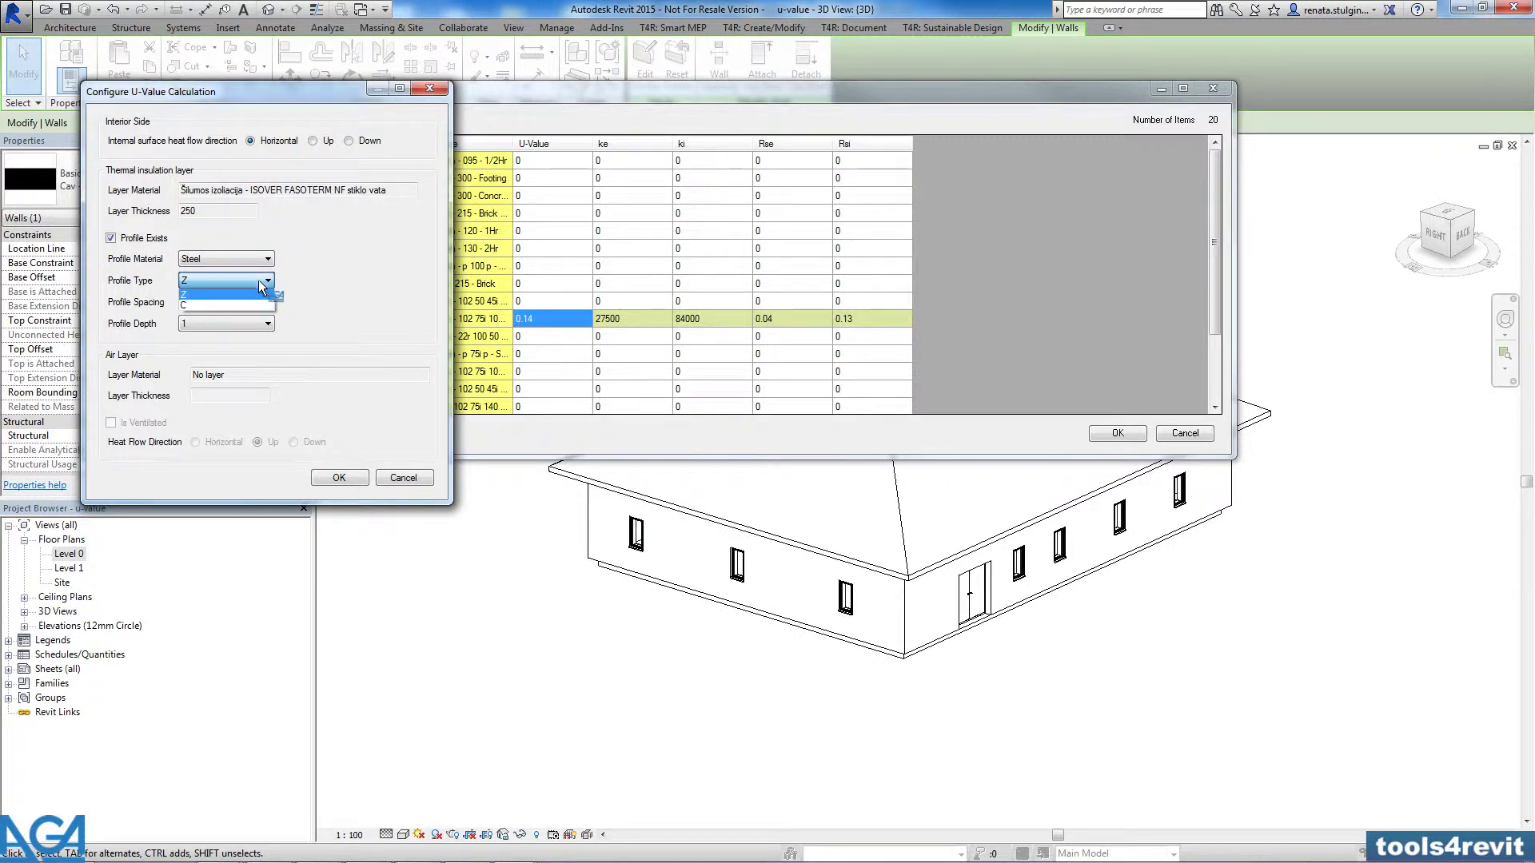
pyautogui.click(257, 280)
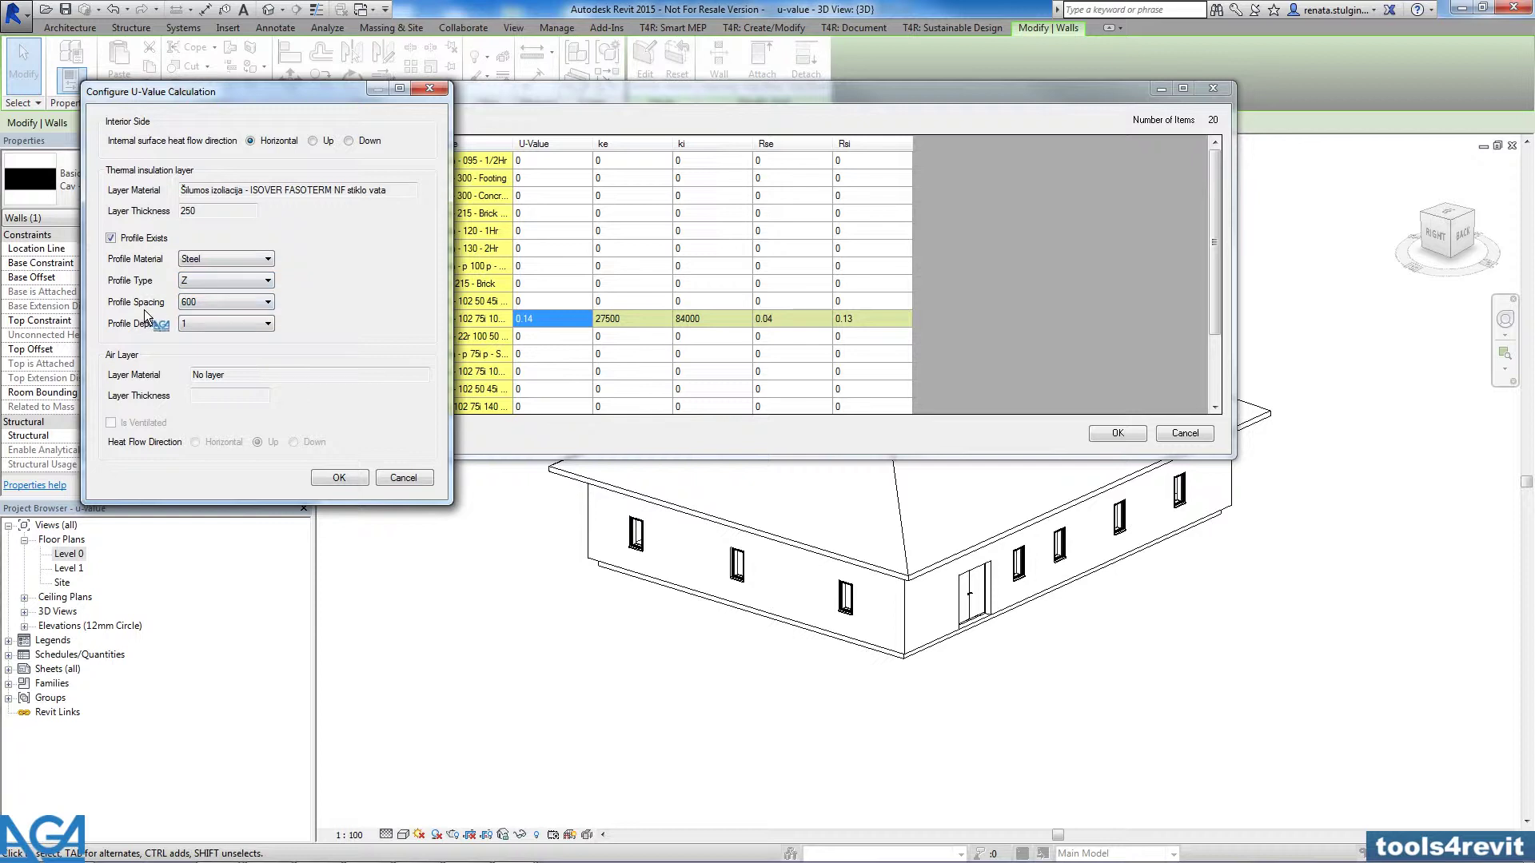
pyautogui.click(238, 305)
pyautogui.click(238, 306)
pyautogui.click(271, 324)
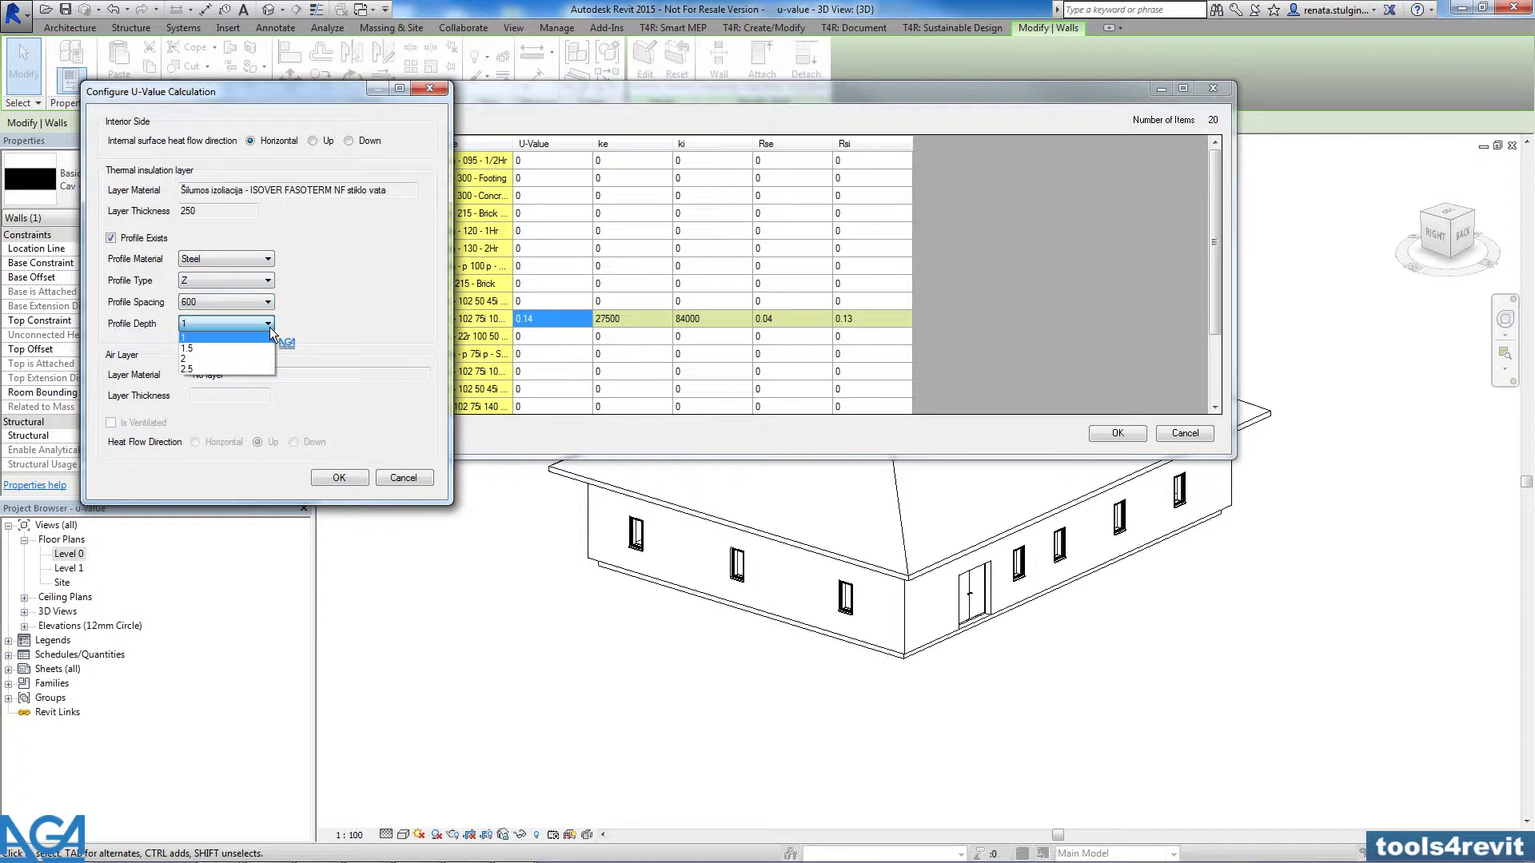
pyautogui.click(268, 324)
# Switch the insulation profiles to wood Rectangle at spacing 600 and depth 50, then review the air layer
pyautogui.click(262, 260)
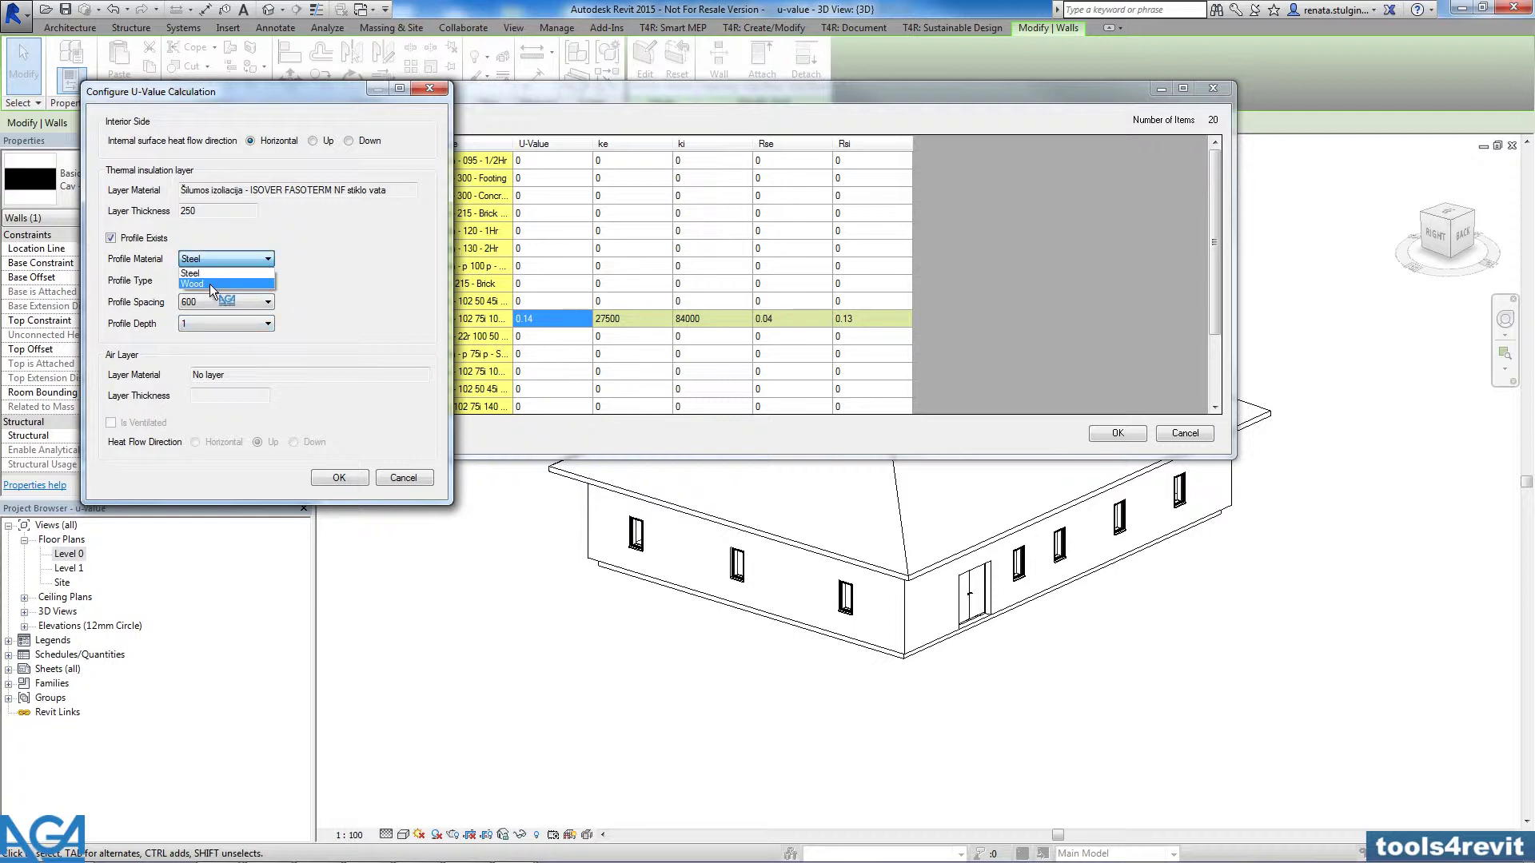
pyautogui.click(209, 283)
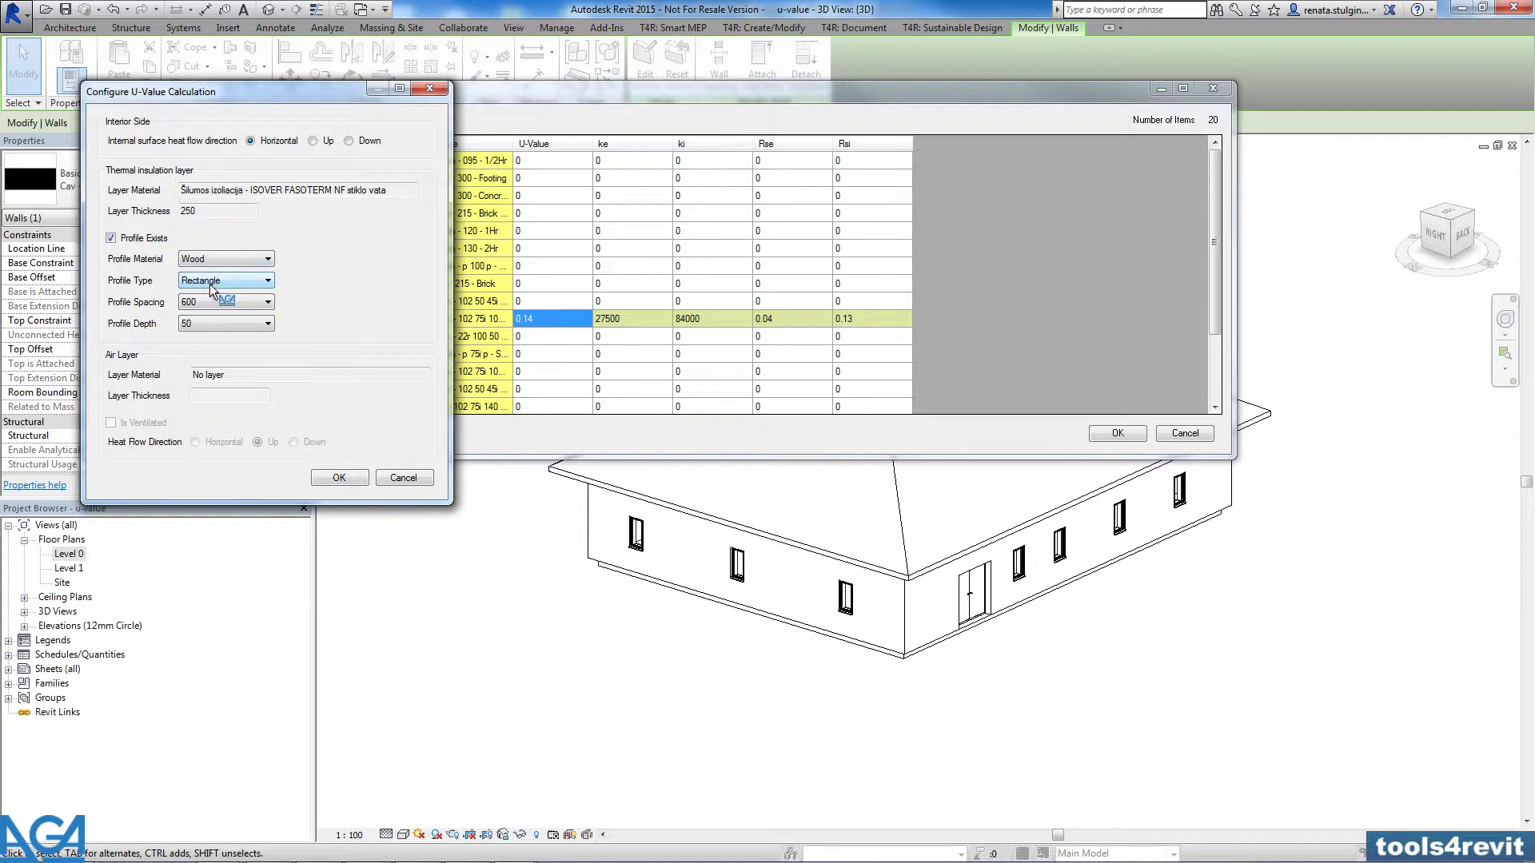
pyautogui.click(257, 281)
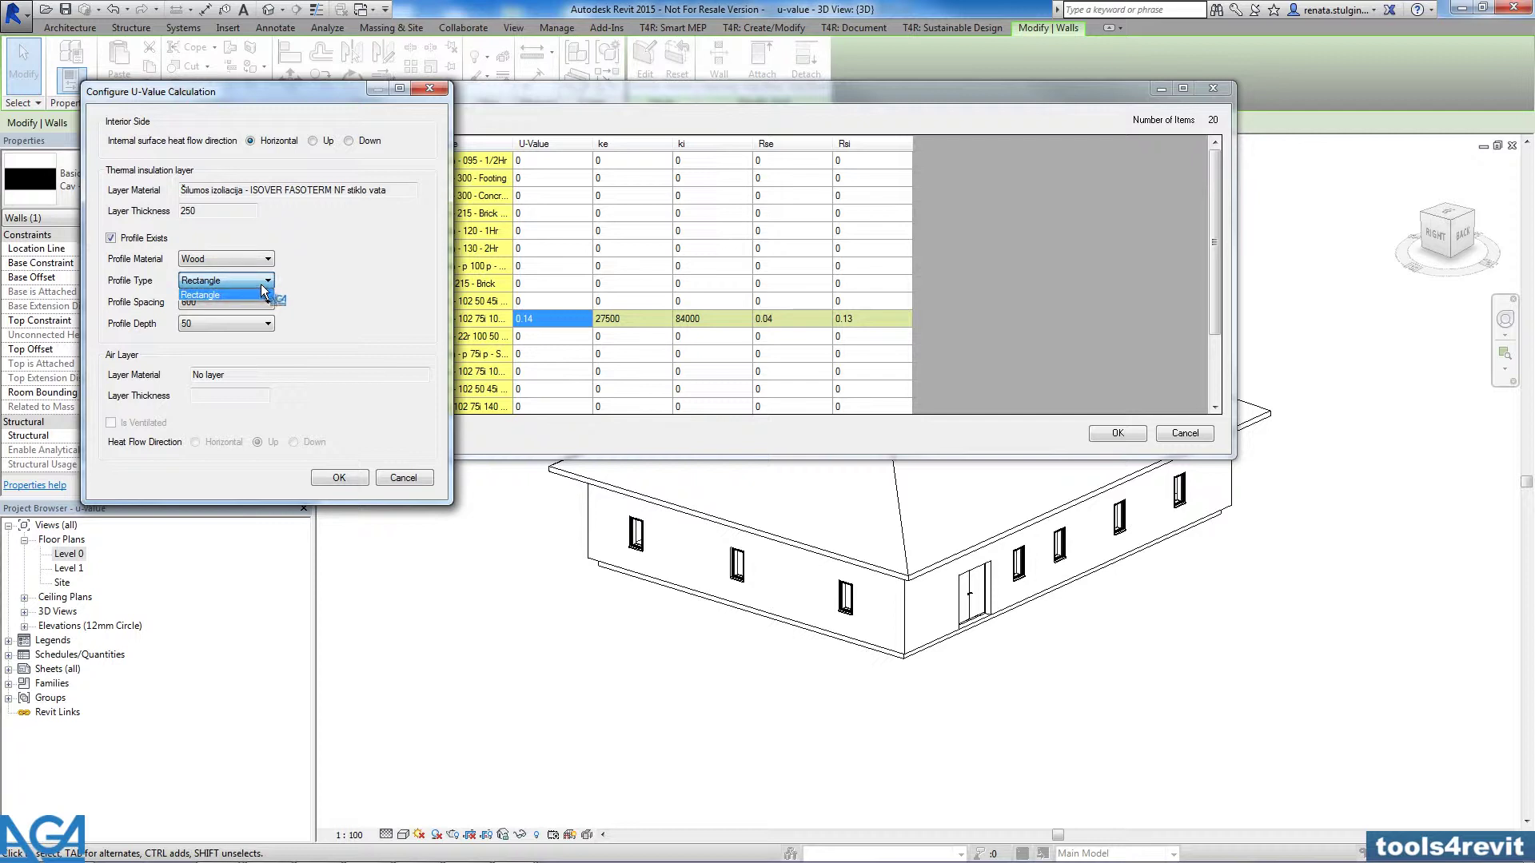
pyautogui.click(263, 284)
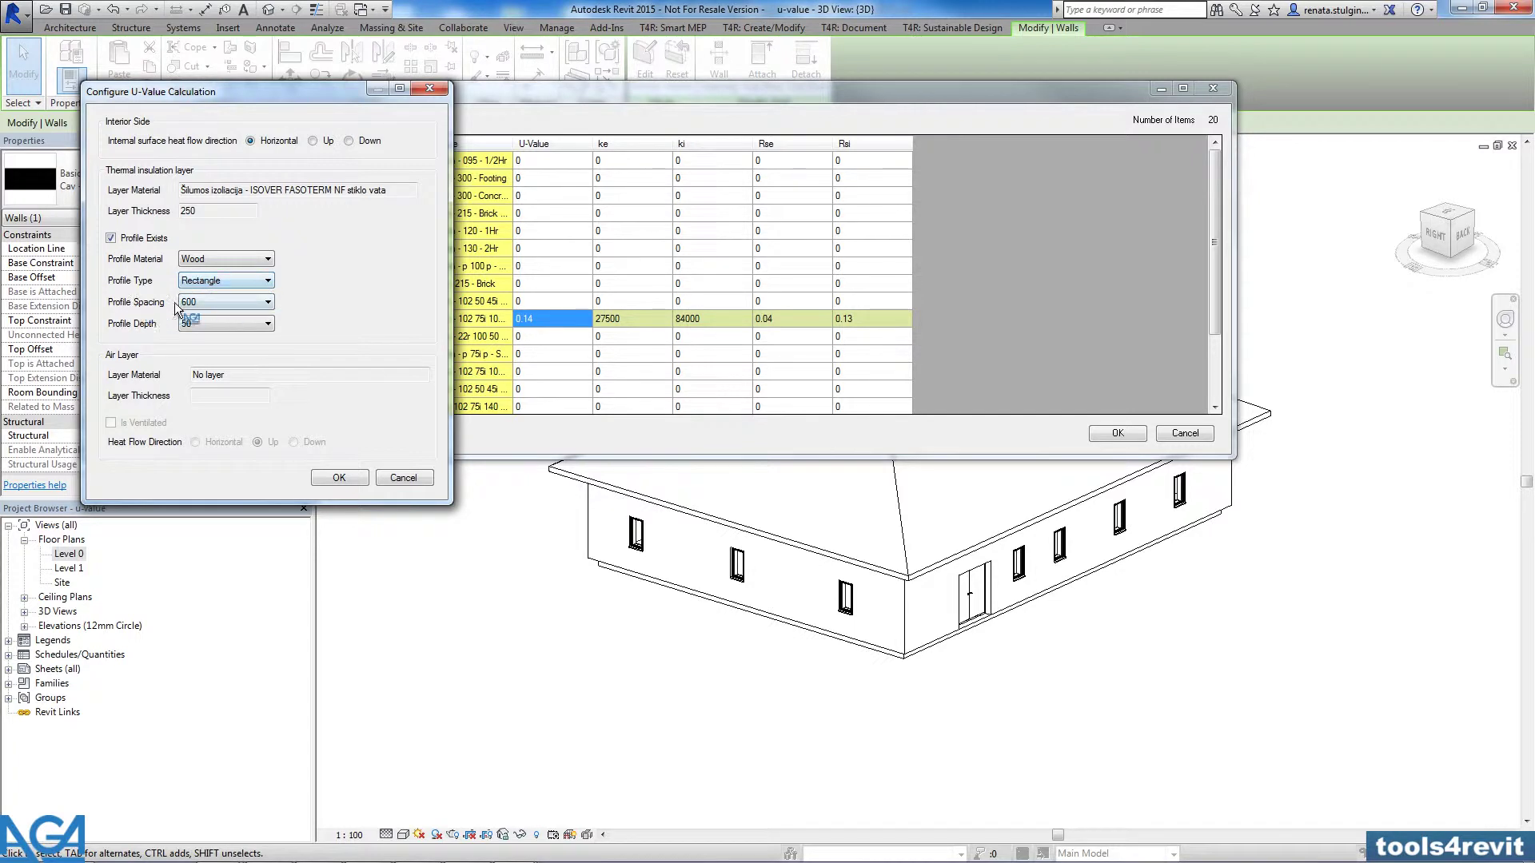
pyautogui.click(263, 302)
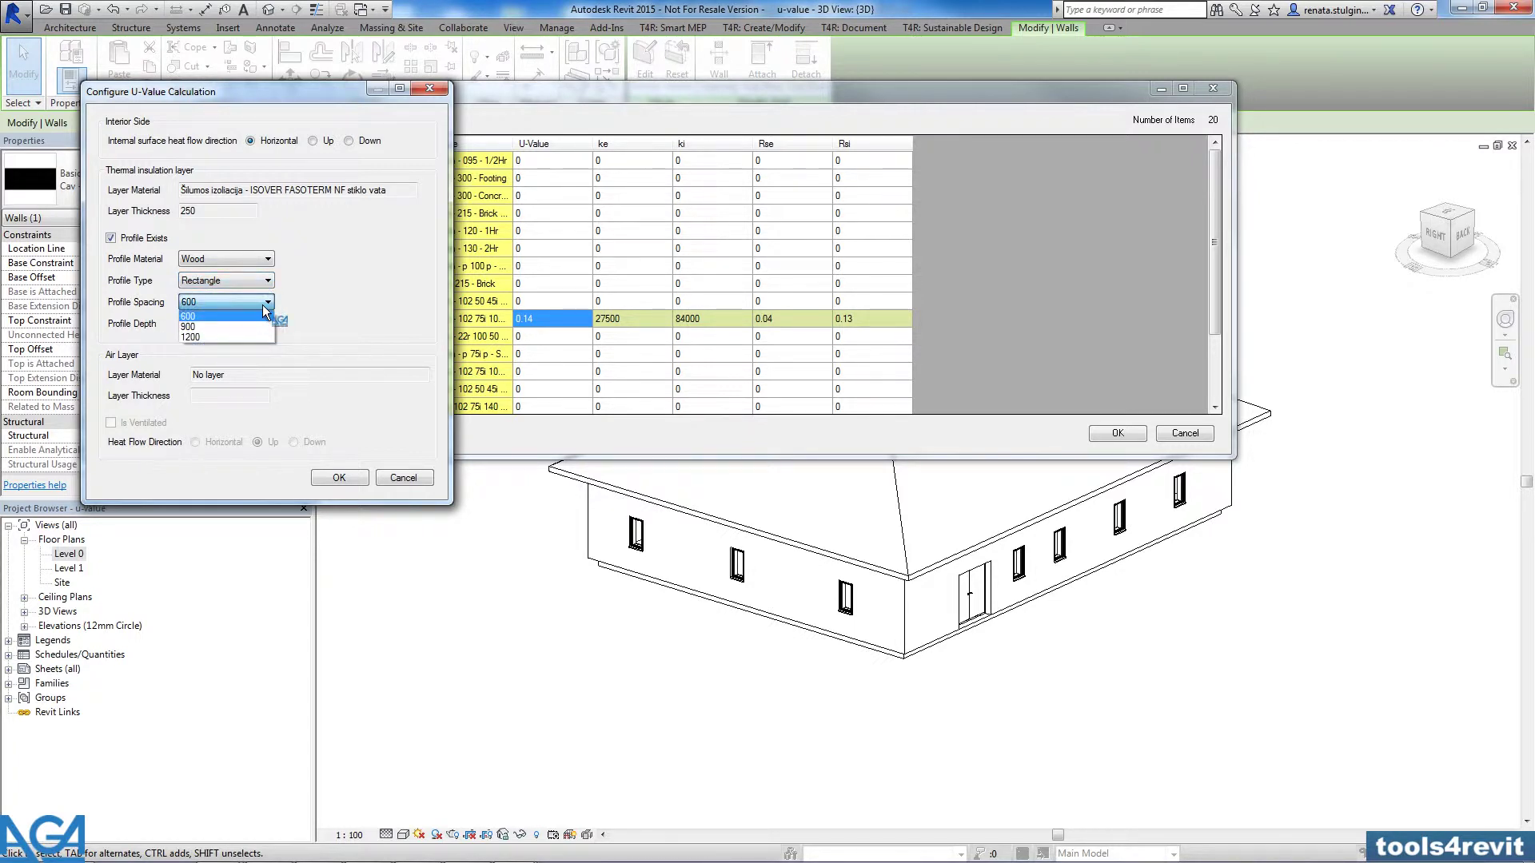
pyautogui.click(263, 304)
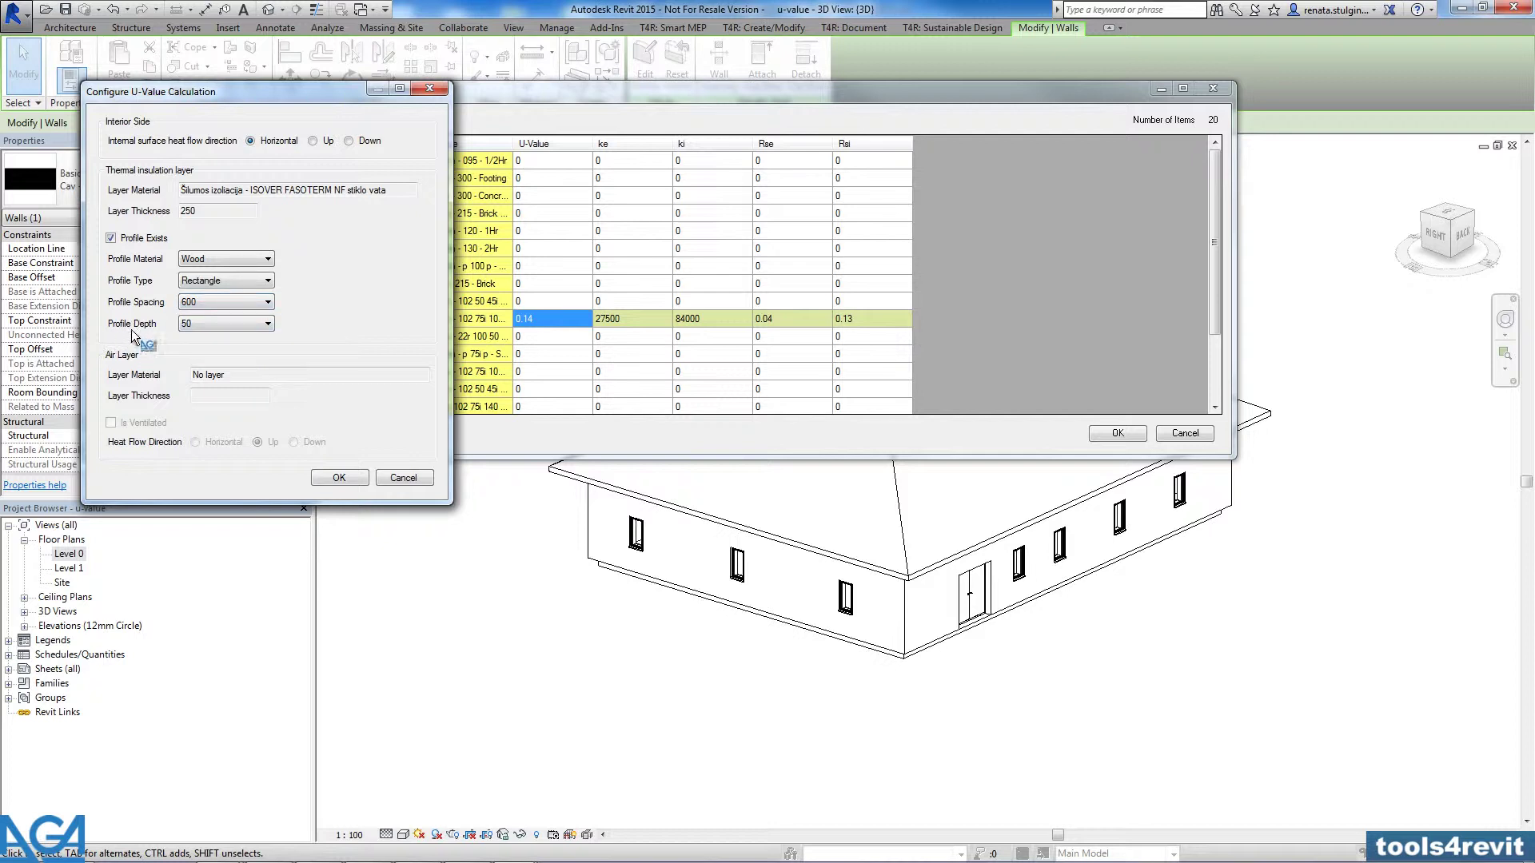
pyautogui.click(264, 324)
pyautogui.click(264, 328)
pyautogui.click(246, 376)
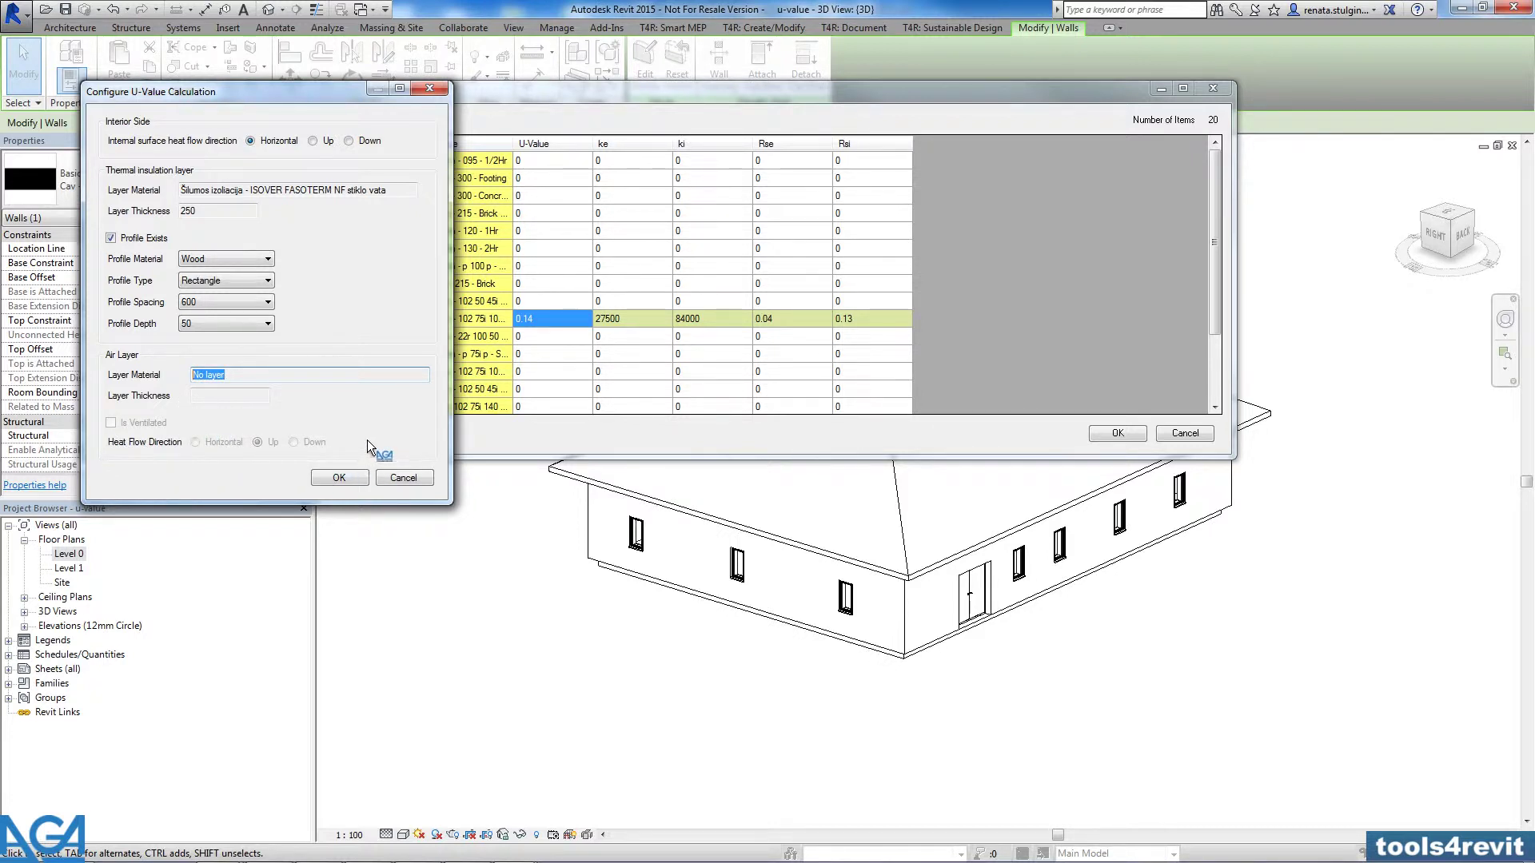
# Recalculate the cavity wall's U-value to 0.17, close the calculator, and select the three-window front wall
pyautogui.click(339, 477)
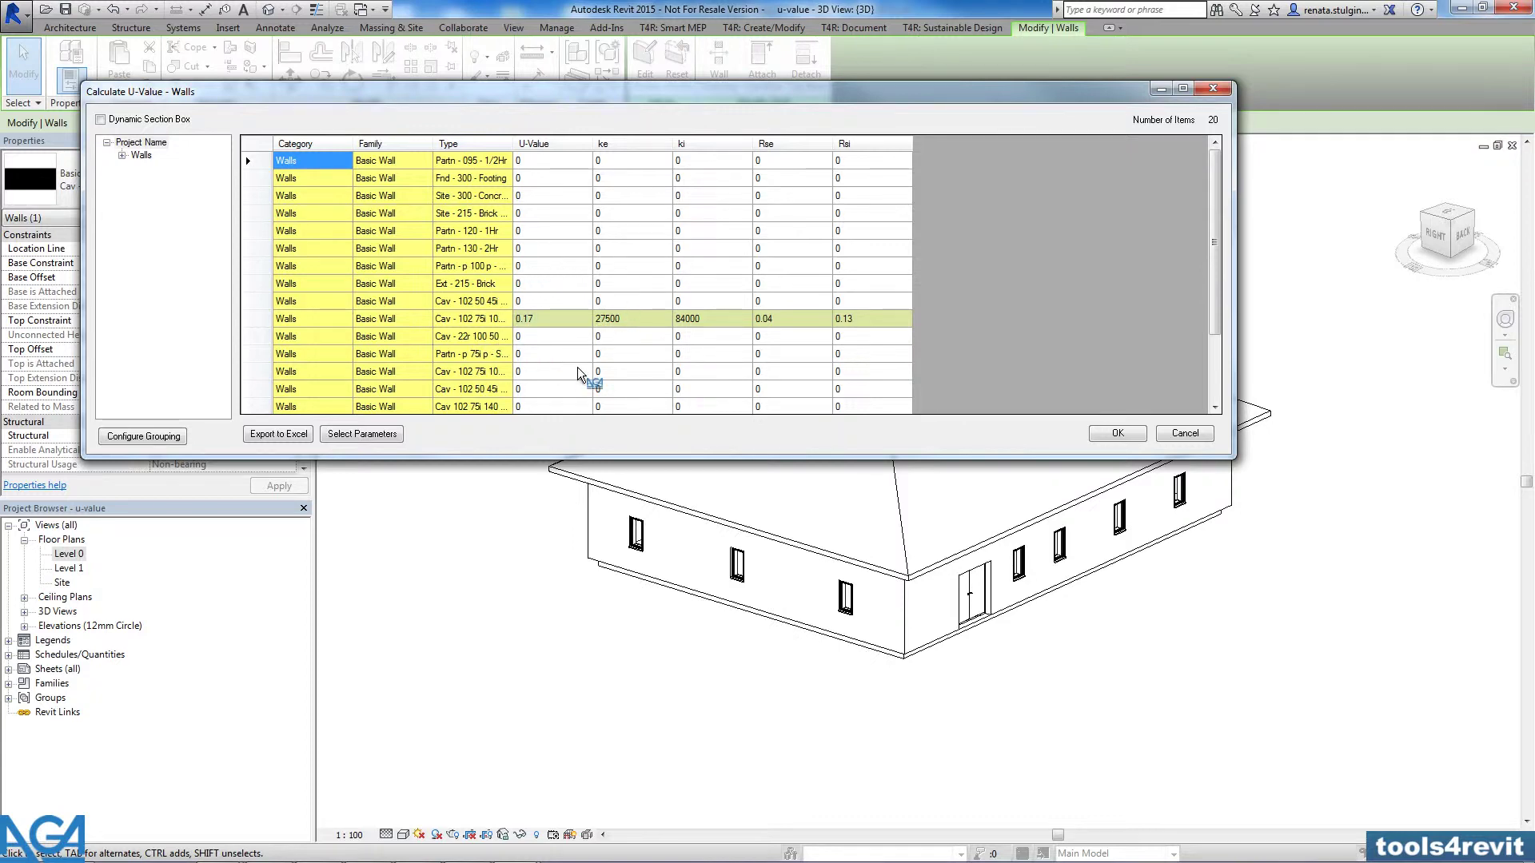
pyautogui.click(1119, 434)
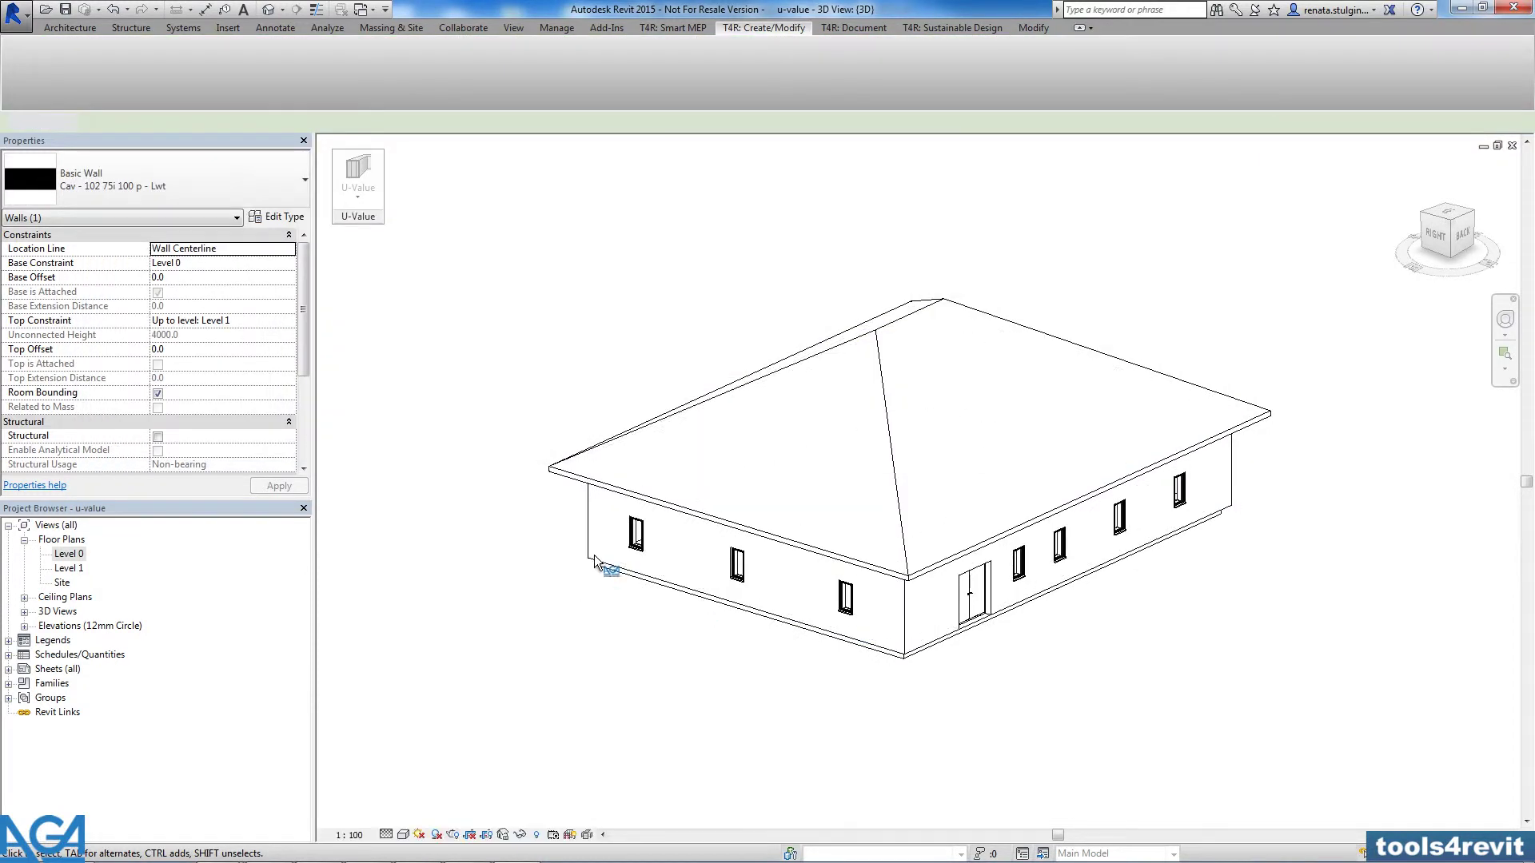
pyautogui.press('Escape')
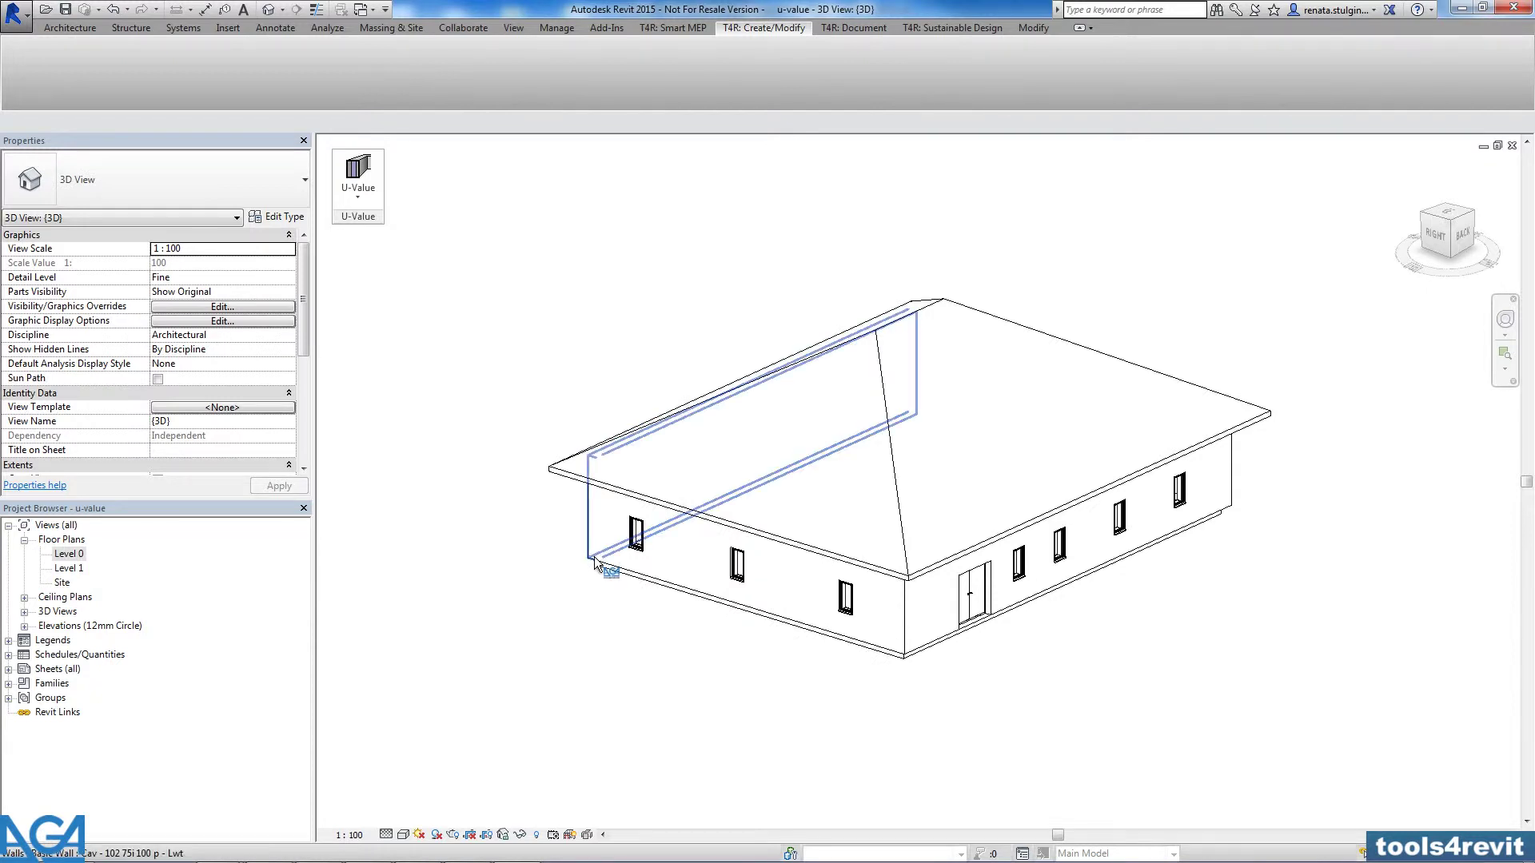
pyautogui.click(594, 552)
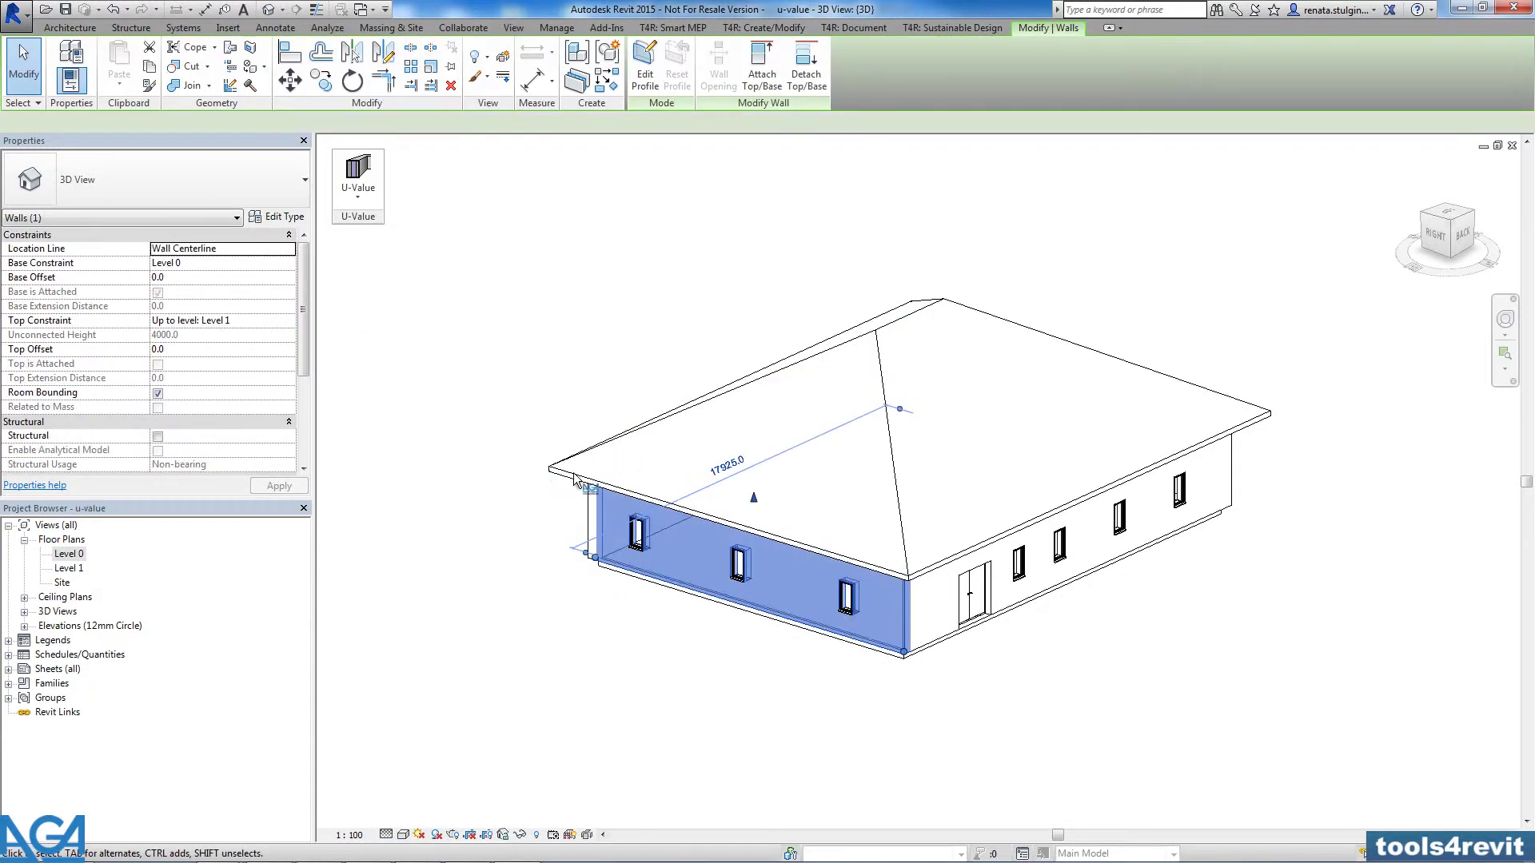
pyautogui.click(274, 219)
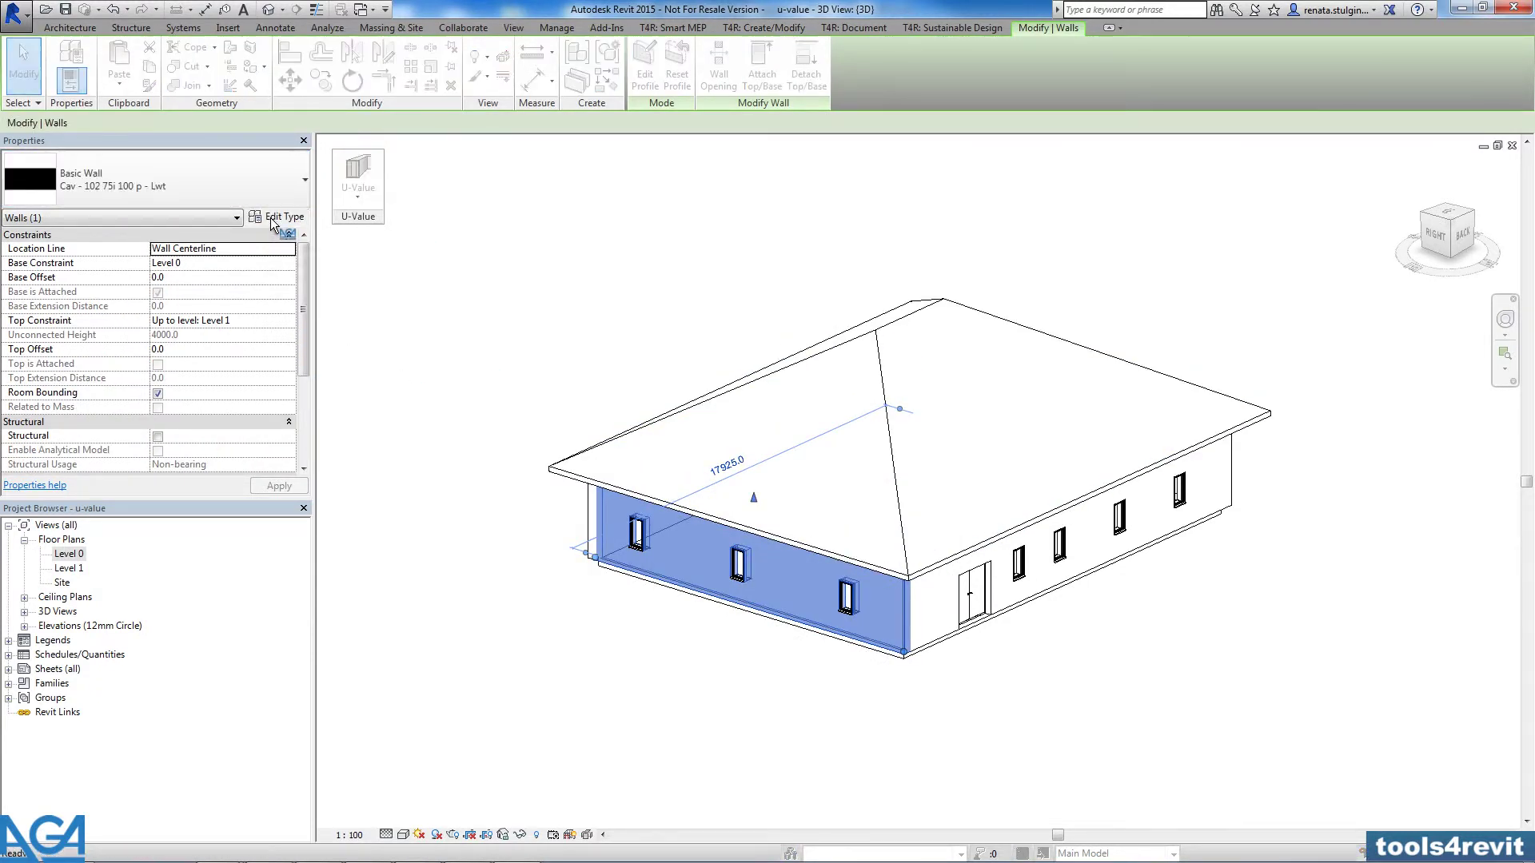
pyautogui.scroll(-2, 1114, 429)
pyautogui.moveTo(1114, 430); pyautogui.dragTo(1116, 458)
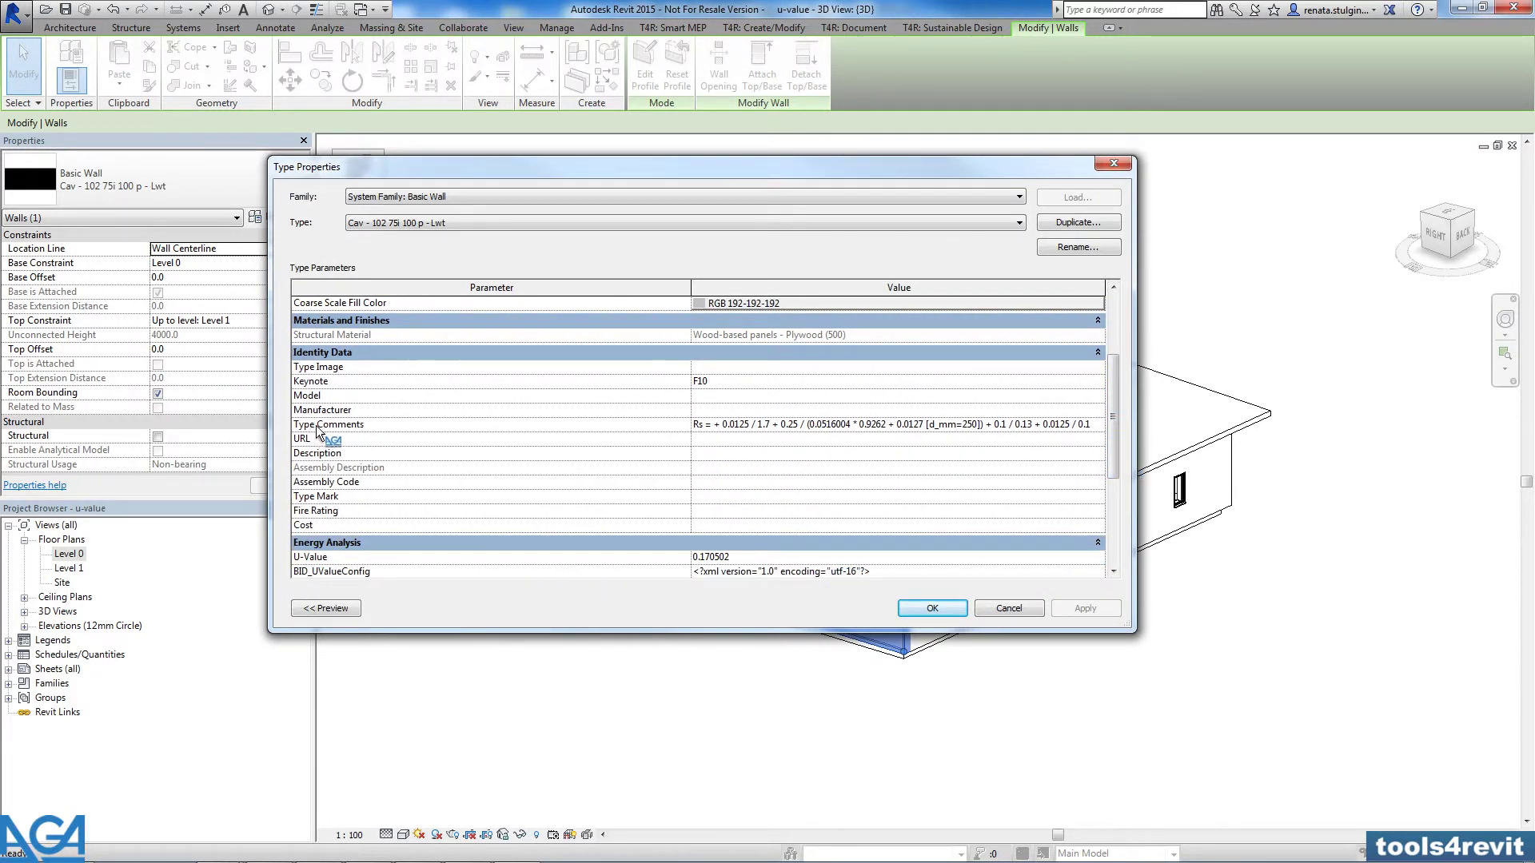
pyautogui.click(709, 427)
pyautogui.moveTo(696, 425); pyautogui.dragTo(1129, 428)
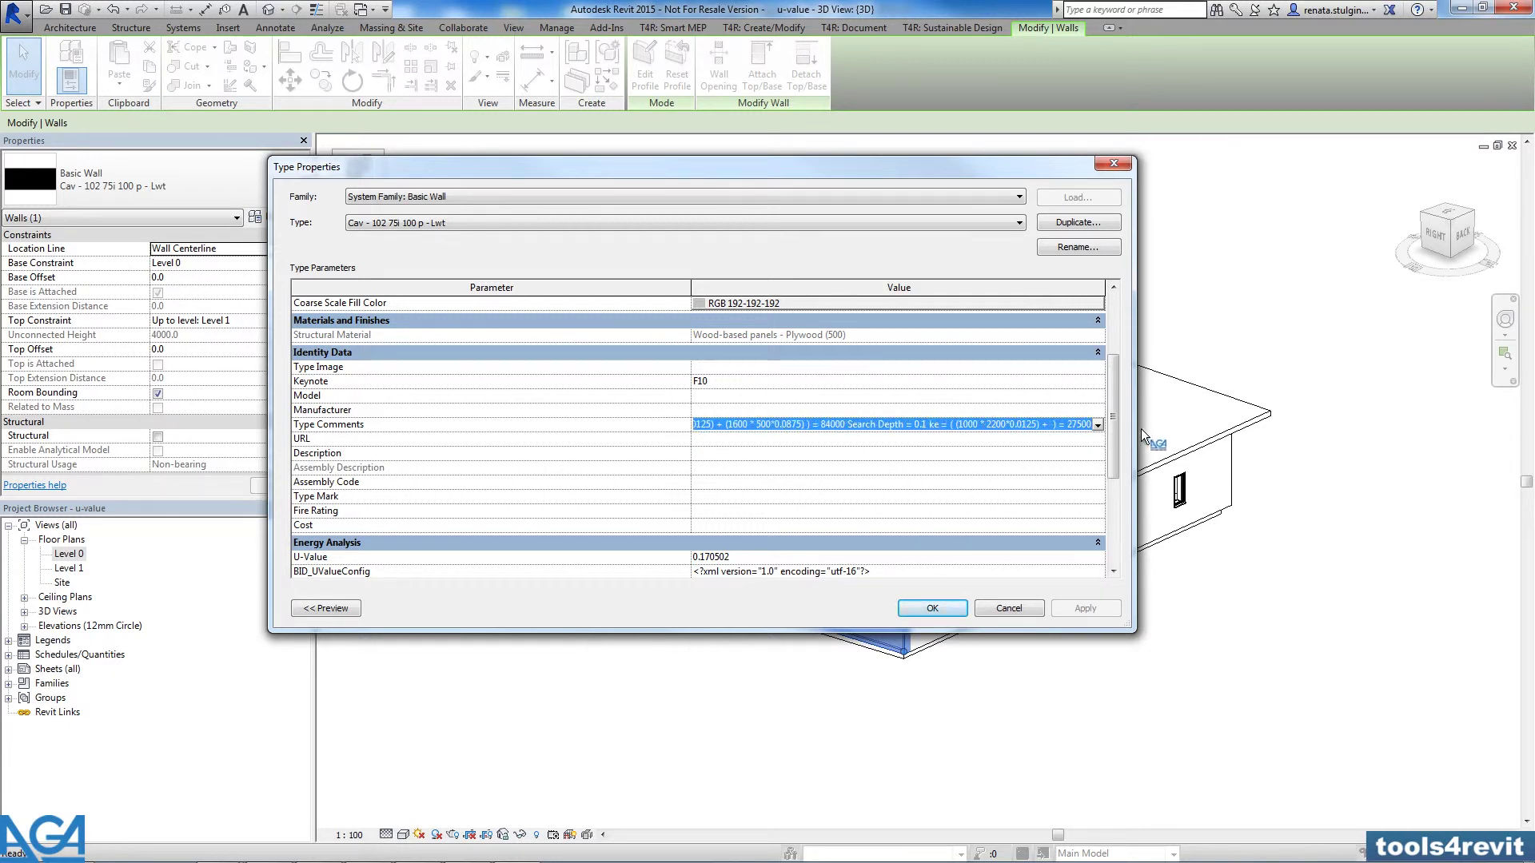
pyautogui.click(934, 610)
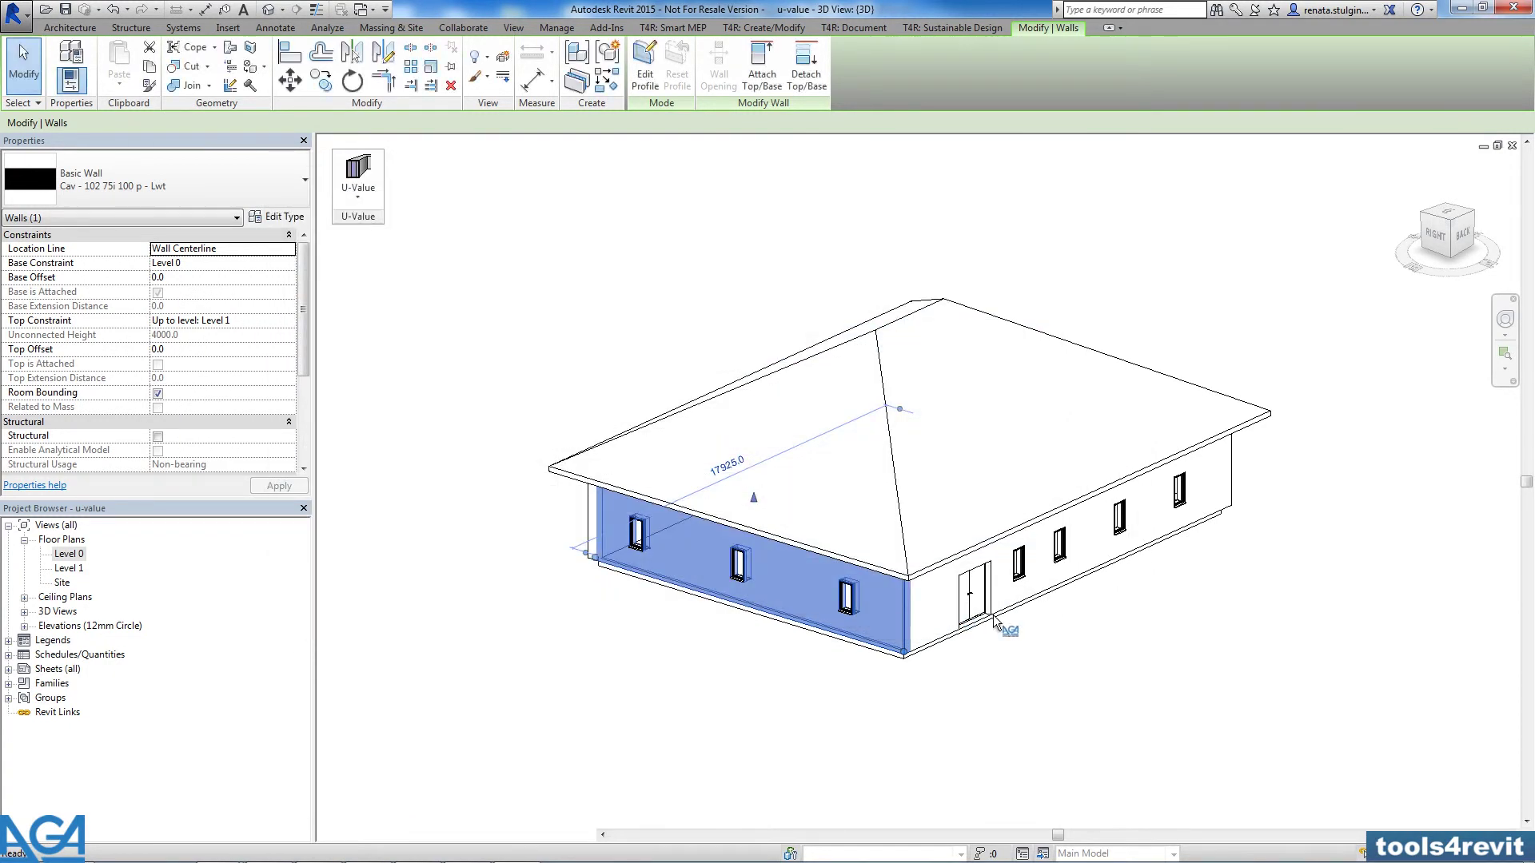
pyautogui.click(617, 686)
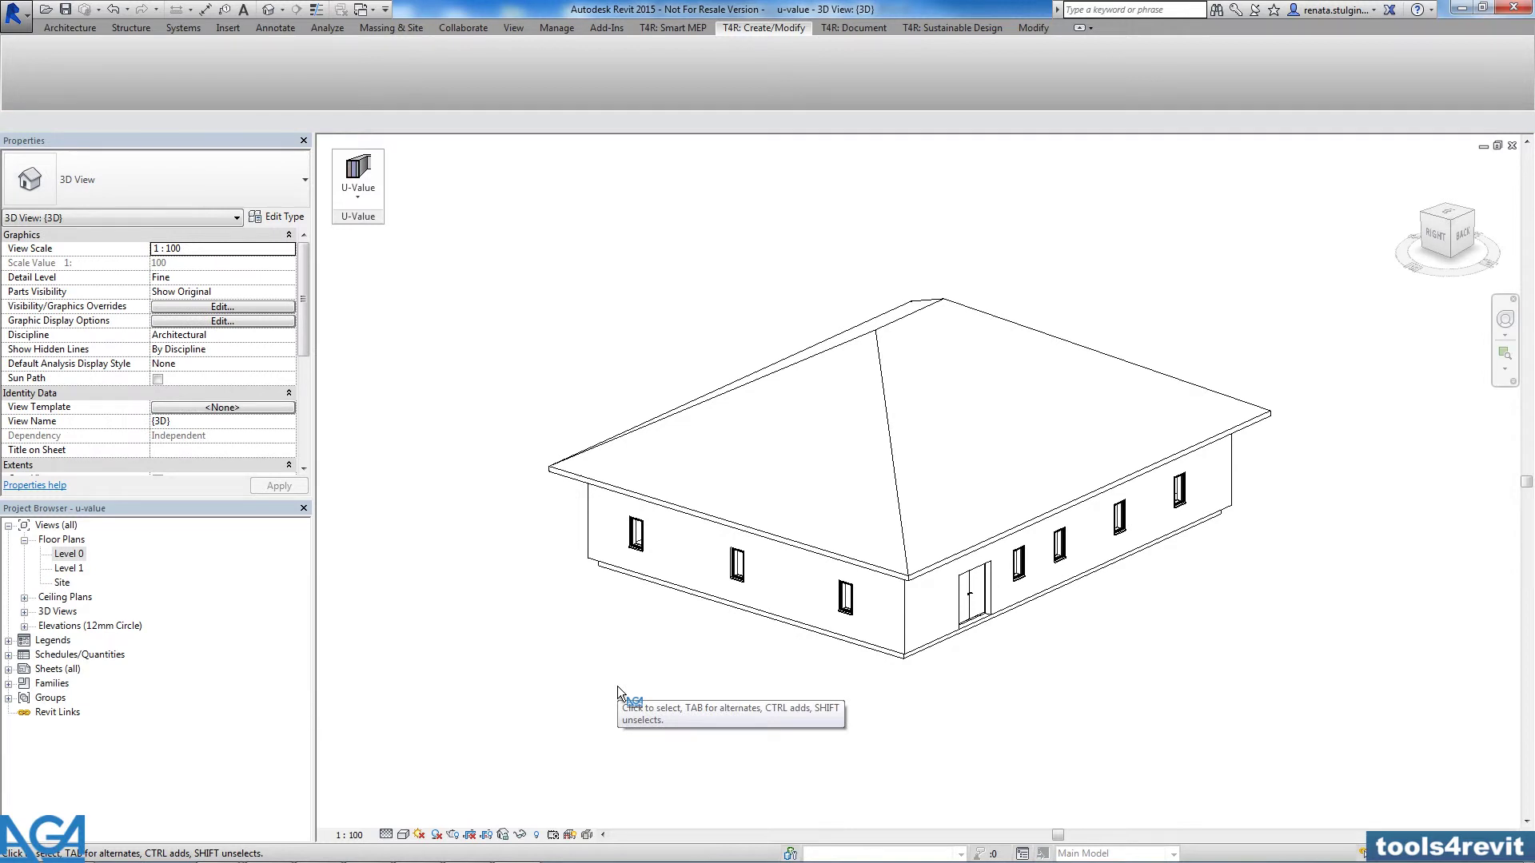